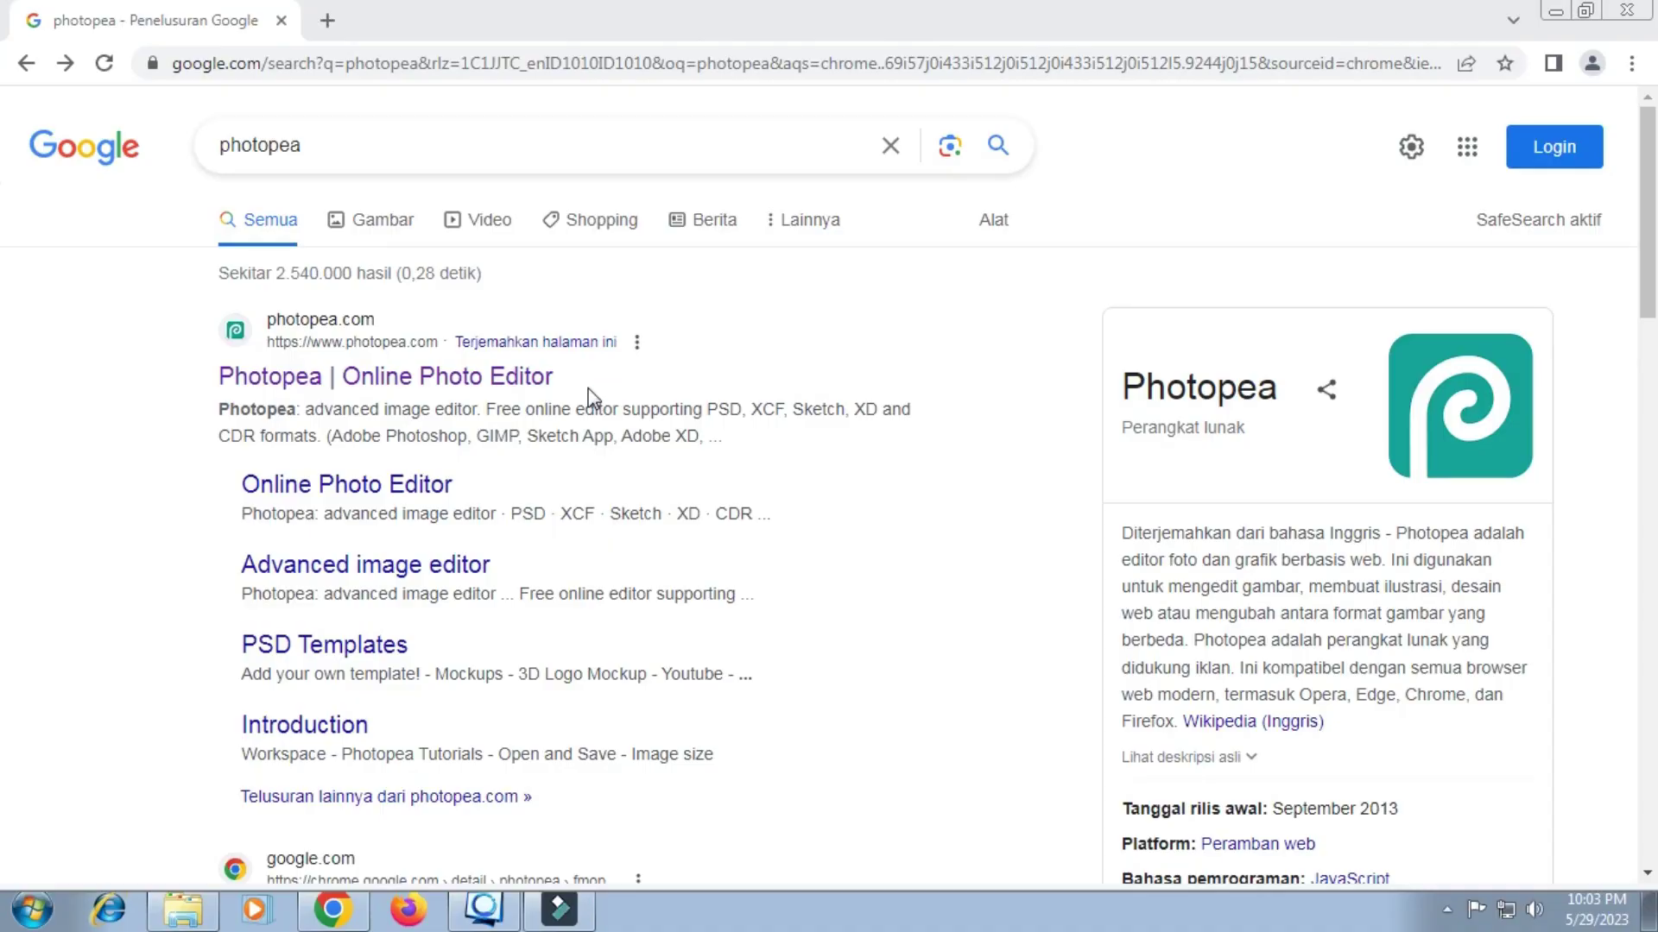
Open the 'Photopea | Online Photo Editor' result from the Google search for photopea.
{"action": "left_click", "coordinate": [528, 380]}
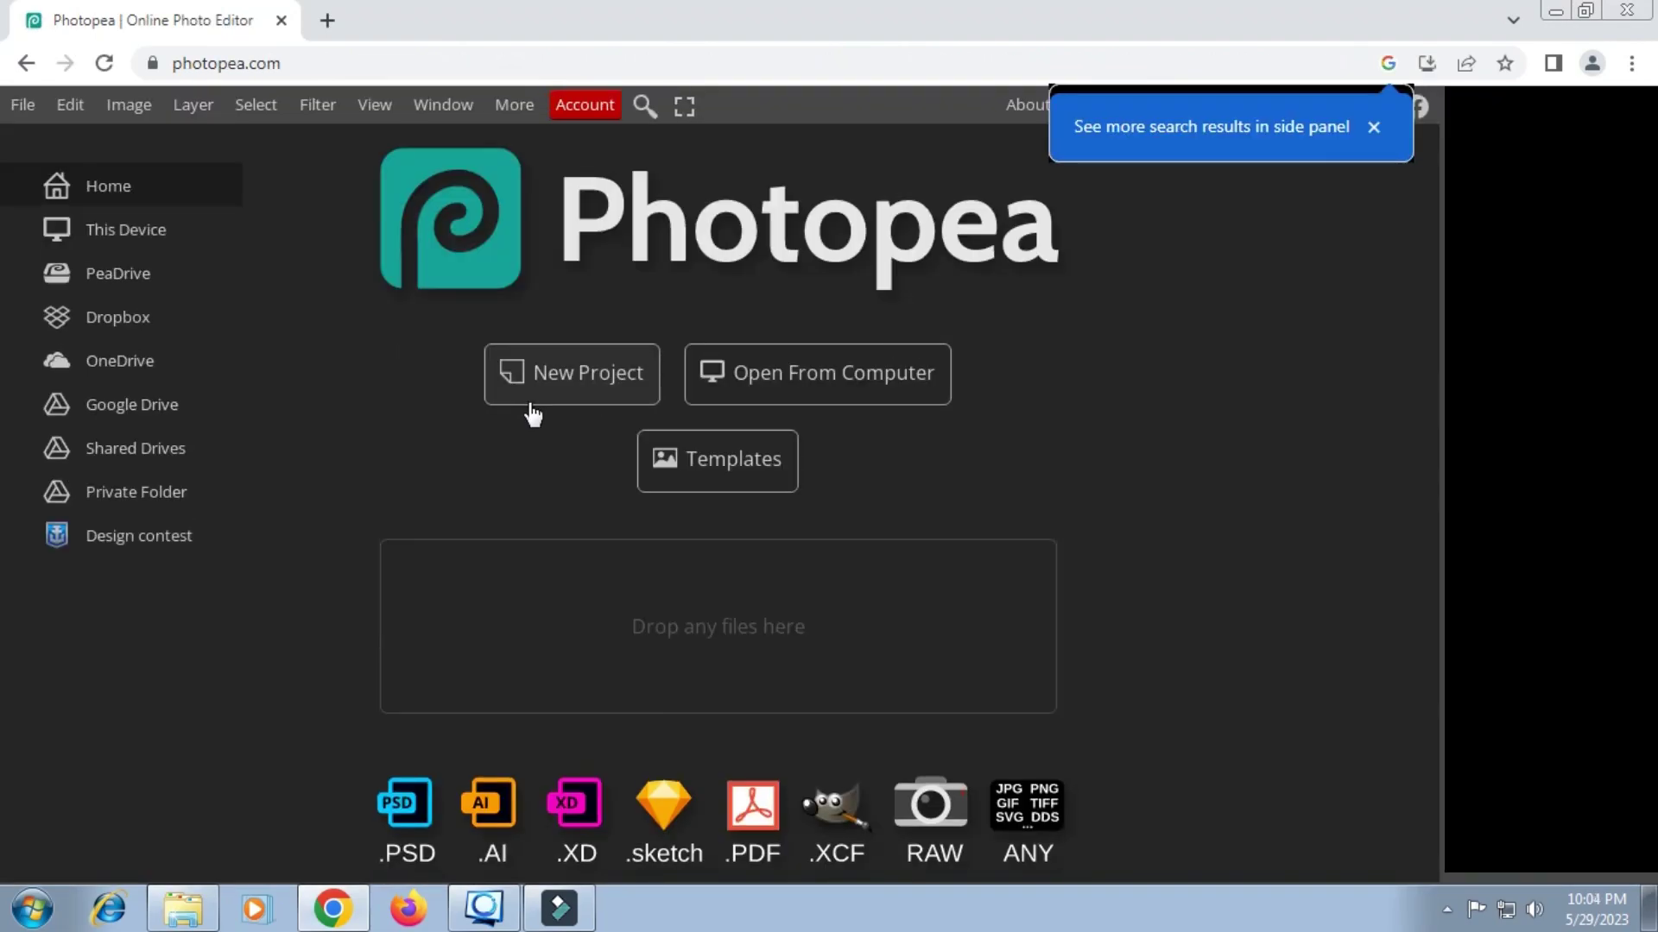
Open the 'template (4)' street photo from the Pictures library in Photopea.
{"action": "left_click", "coordinate": [801, 369]}
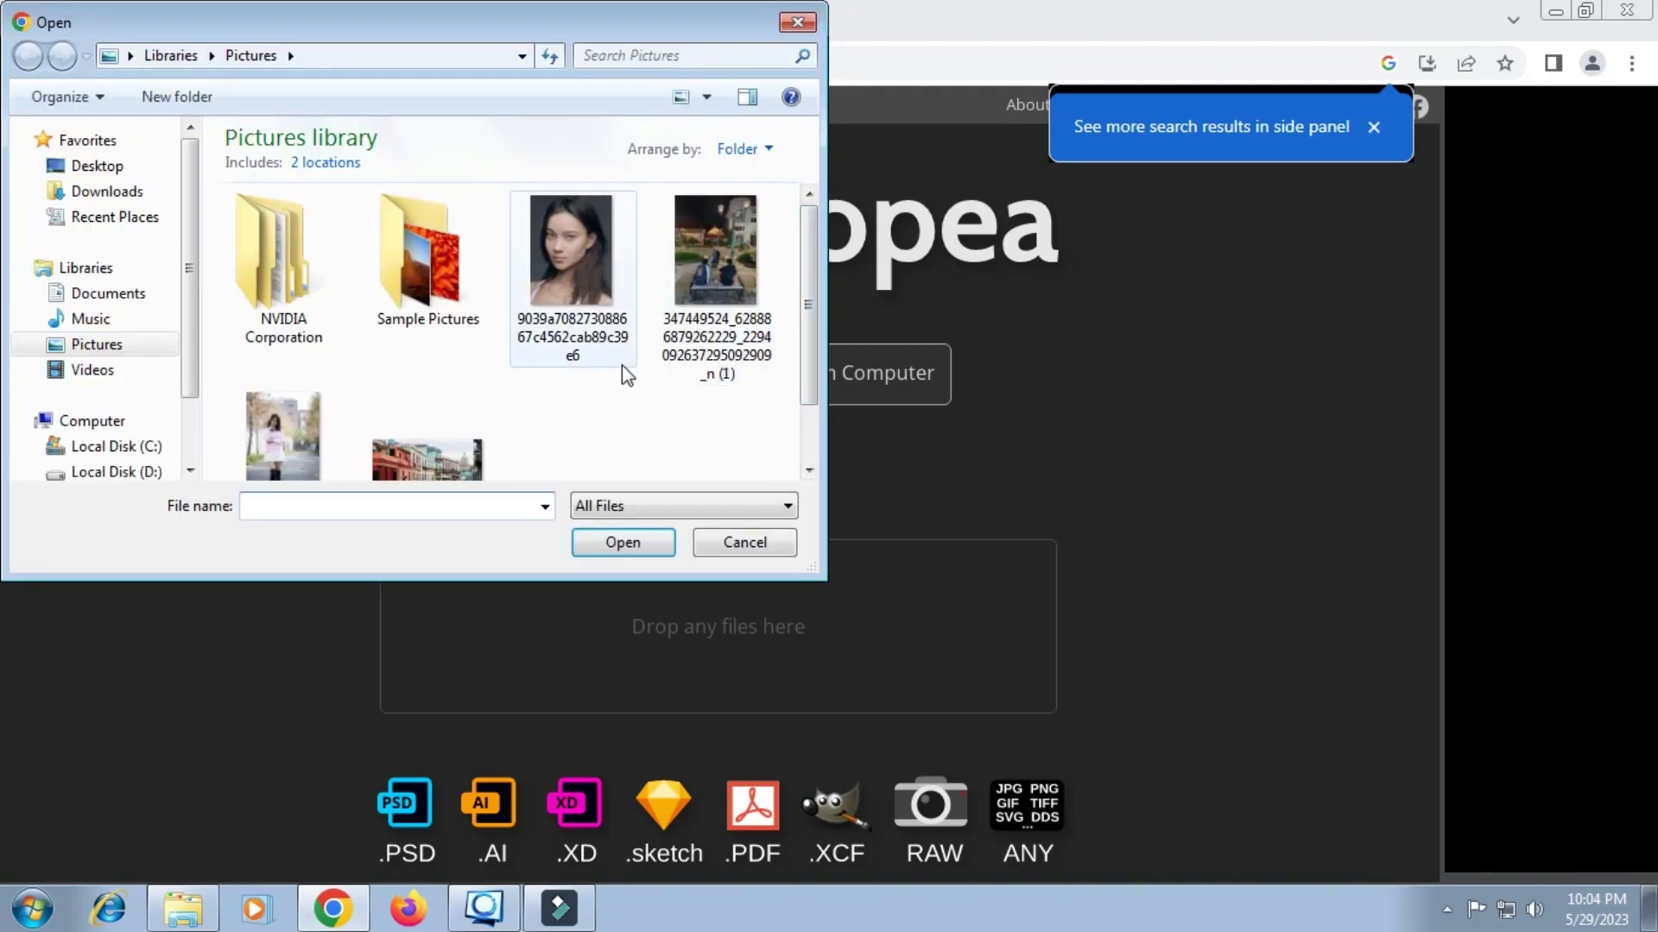
{"action": "left_click", "coordinate": [444, 451]}
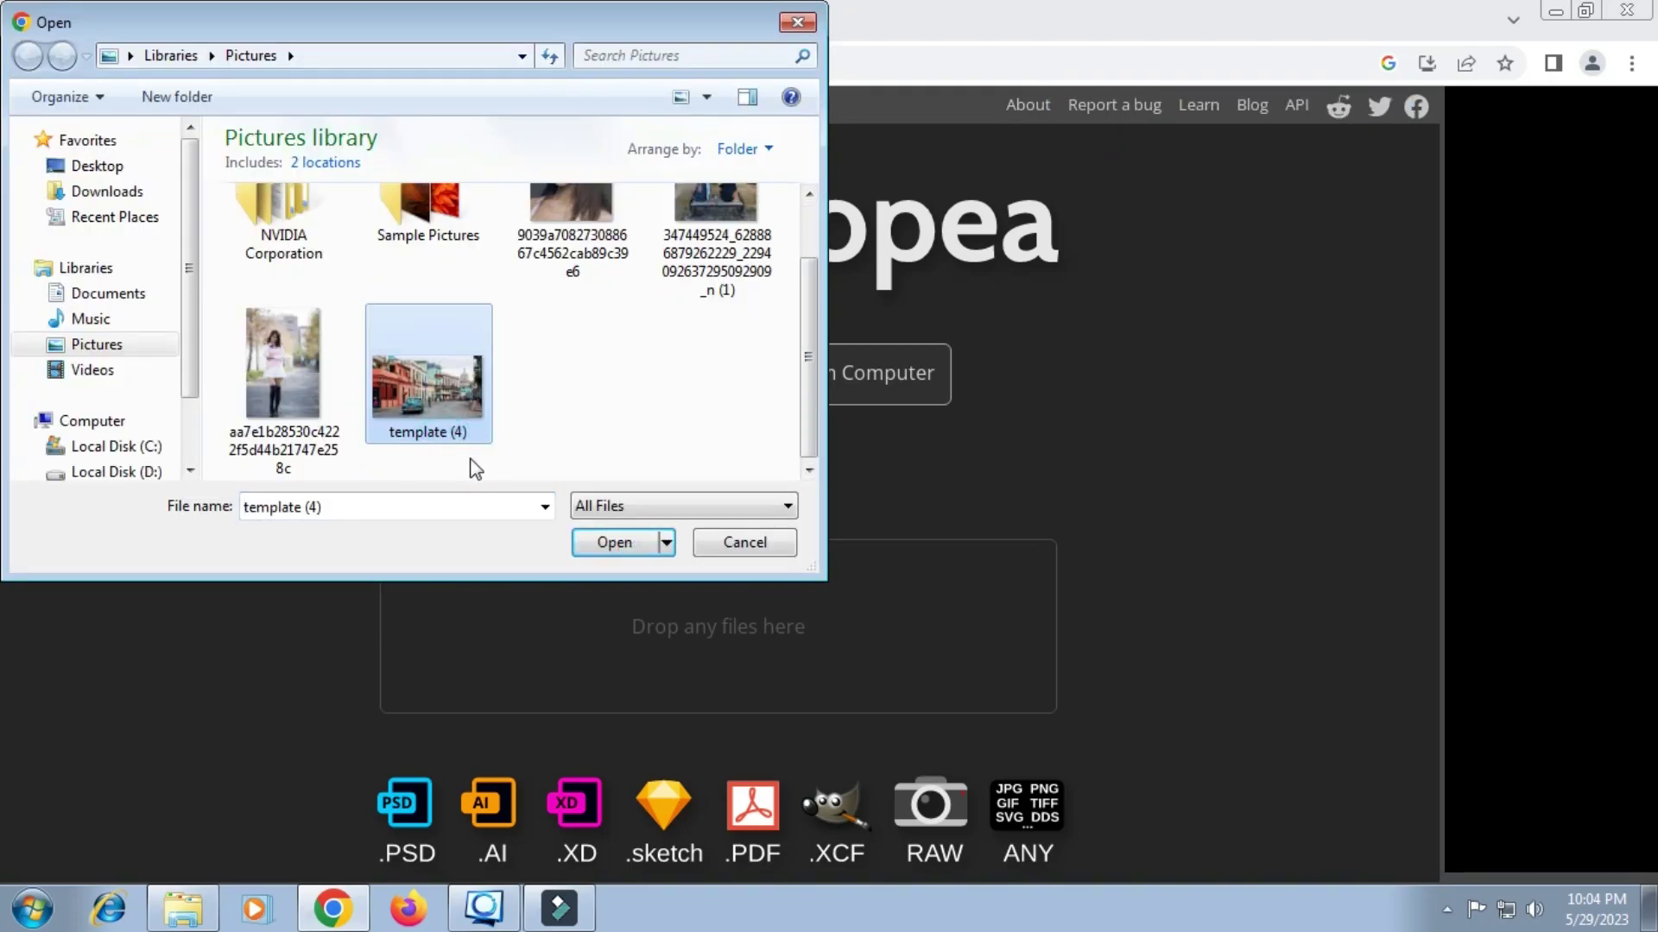
{"action": "left_click", "coordinate": [620, 549]}
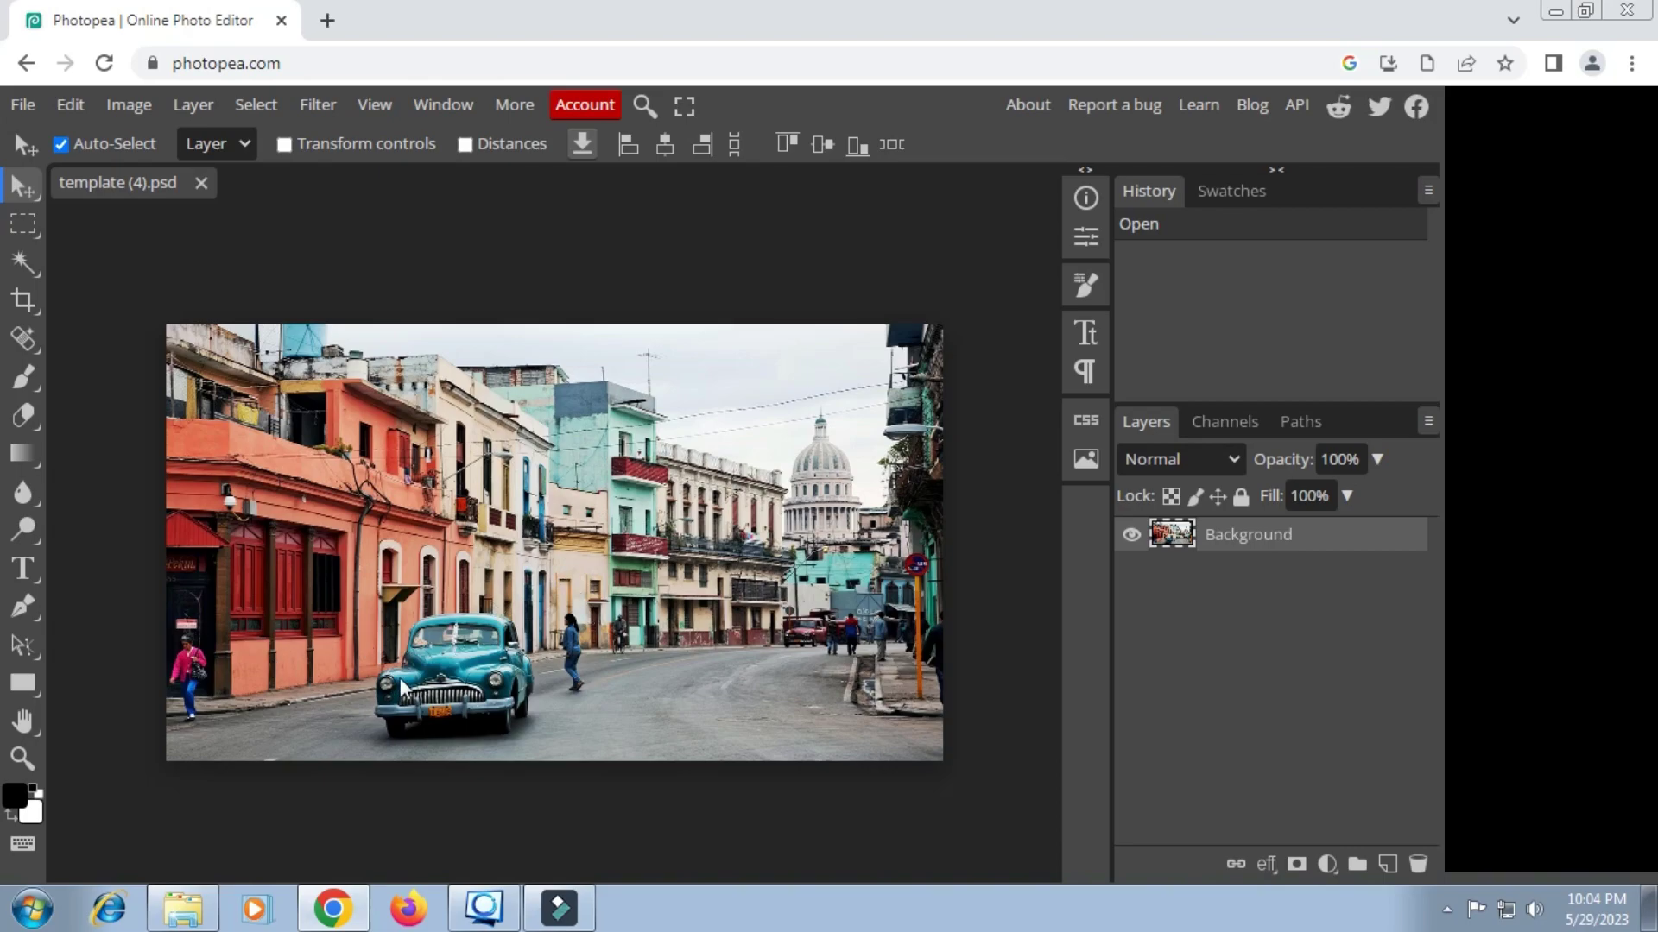
Zoom and pan to frame the teal car and crossing woman, and show the healing tools.
{"action": "left_click", "coordinate": [22, 758]}
{"action": "left_click", "coordinate": [550, 662]}
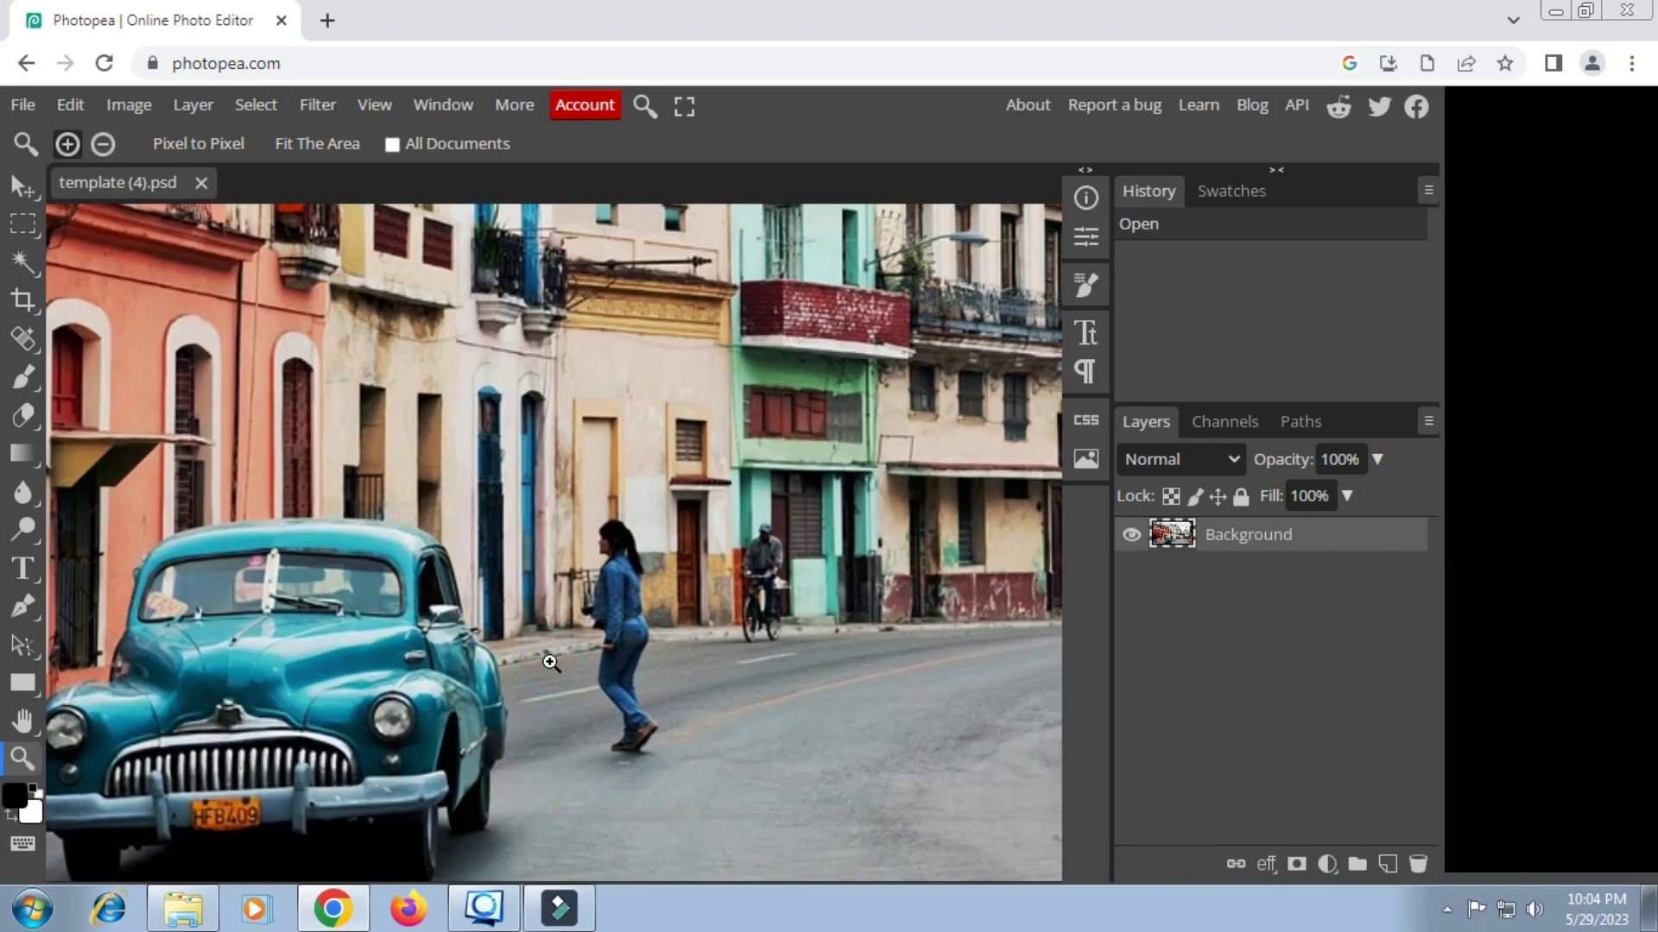
{"action": "left_click", "coordinate": [553, 649]}
{"action": "scroll", "coordinate": [554, 649], "scroll_direction": "up", "scroll_amount": 3}
{"action": "left_click", "coordinate": [23, 724]}
{"action": "mouse_move", "coordinate": [116, 654]}
{"action": "left_mouse_down"}
{"action": "mouse_move", "coordinate": [410, 559]}
{"action": "mouse_move", "coordinate": [388, 633]}
{"action": "left_mouse_up"}
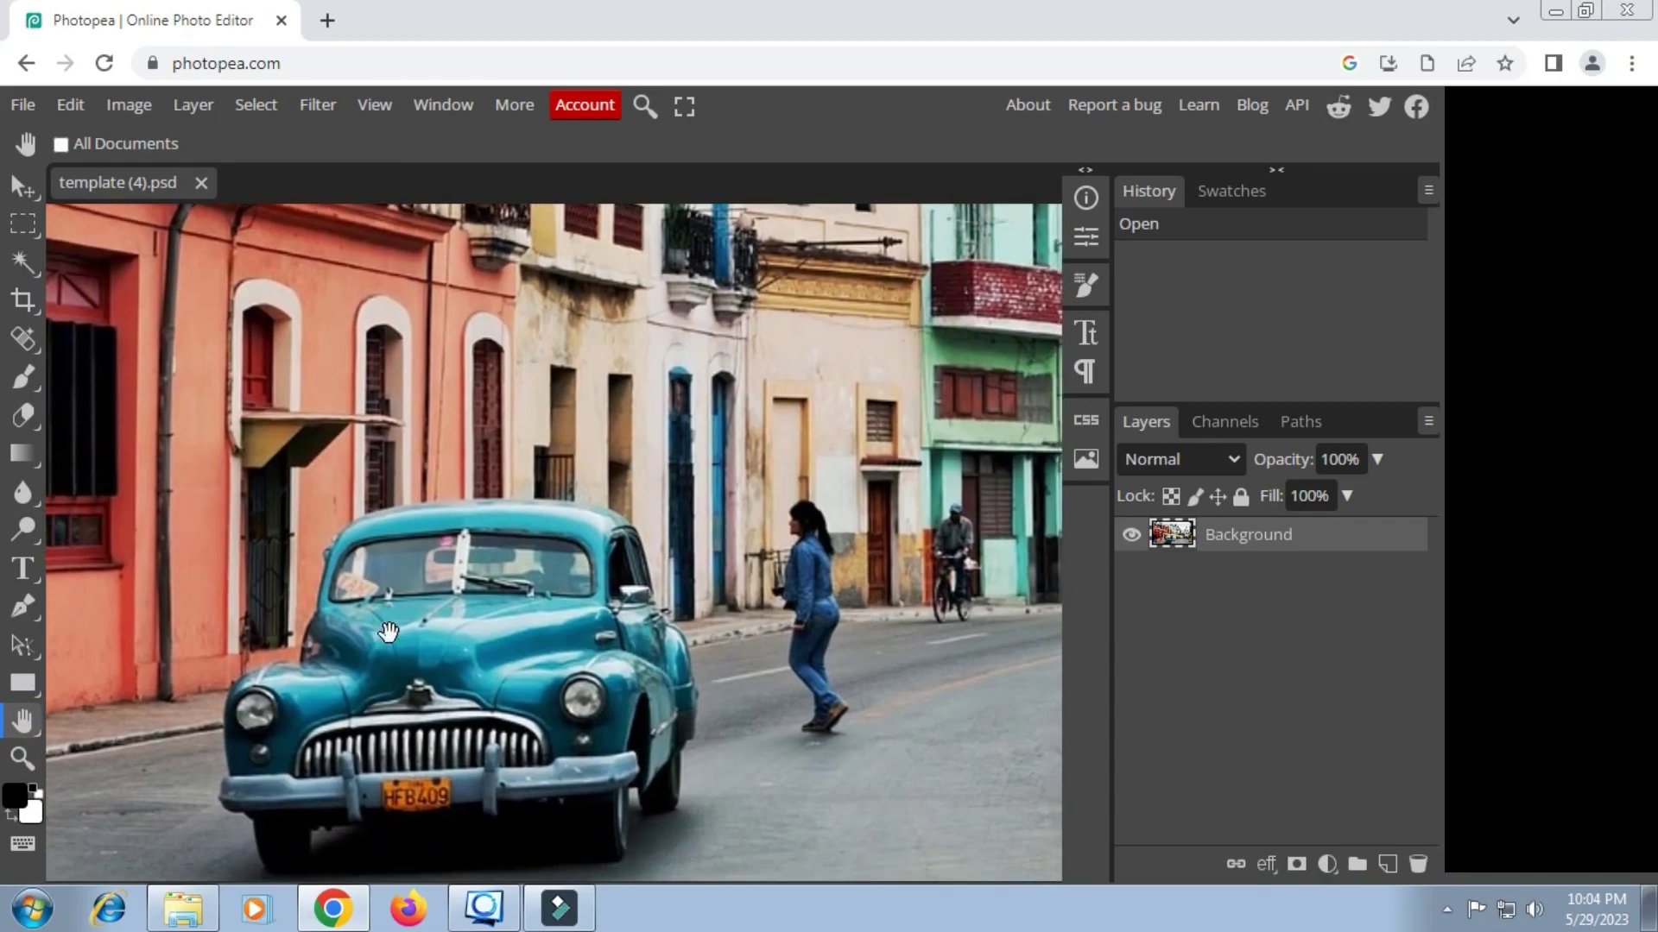
{"action": "left_click", "coordinate": [42, 354]}
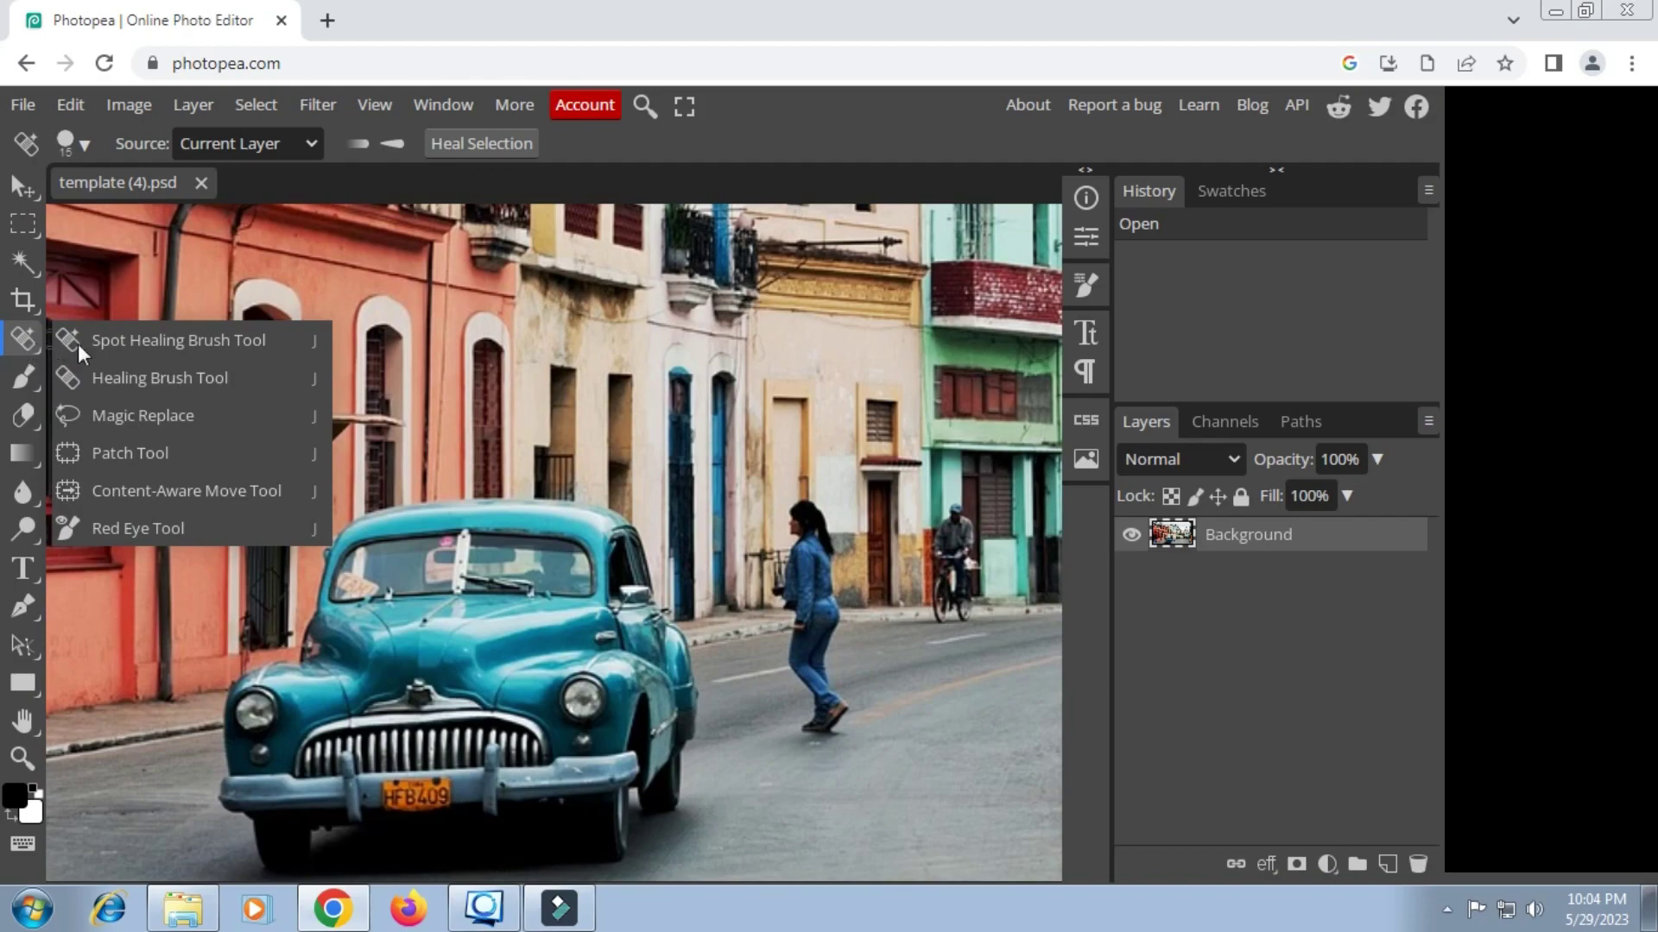
Erase the woman crossing the street and the cyclist with Magic Replace.
{"action": "left_click", "coordinate": [131, 415]}
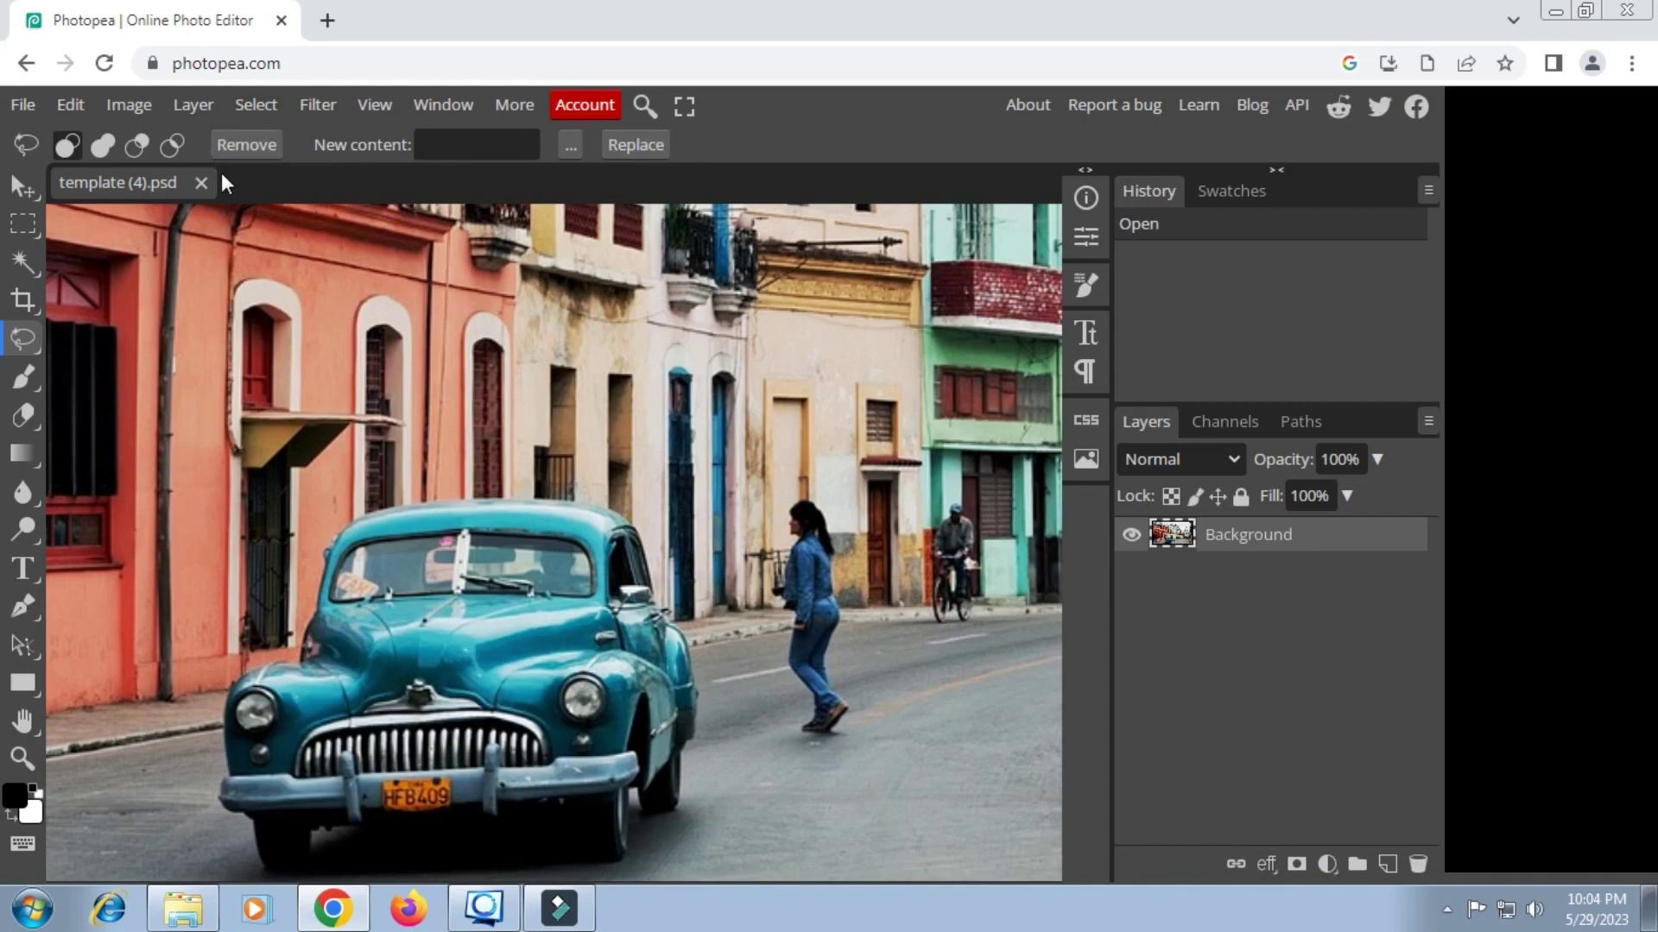
{"action": "mouse_move", "coordinate": [816, 486]}
{"action": "left_mouse_down"}
{"action": "mouse_move", "coordinate": [869, 708]}
{"action": "mouse_move", "coordinate": [798, 479]}
{"action": "left_mouse_up"}
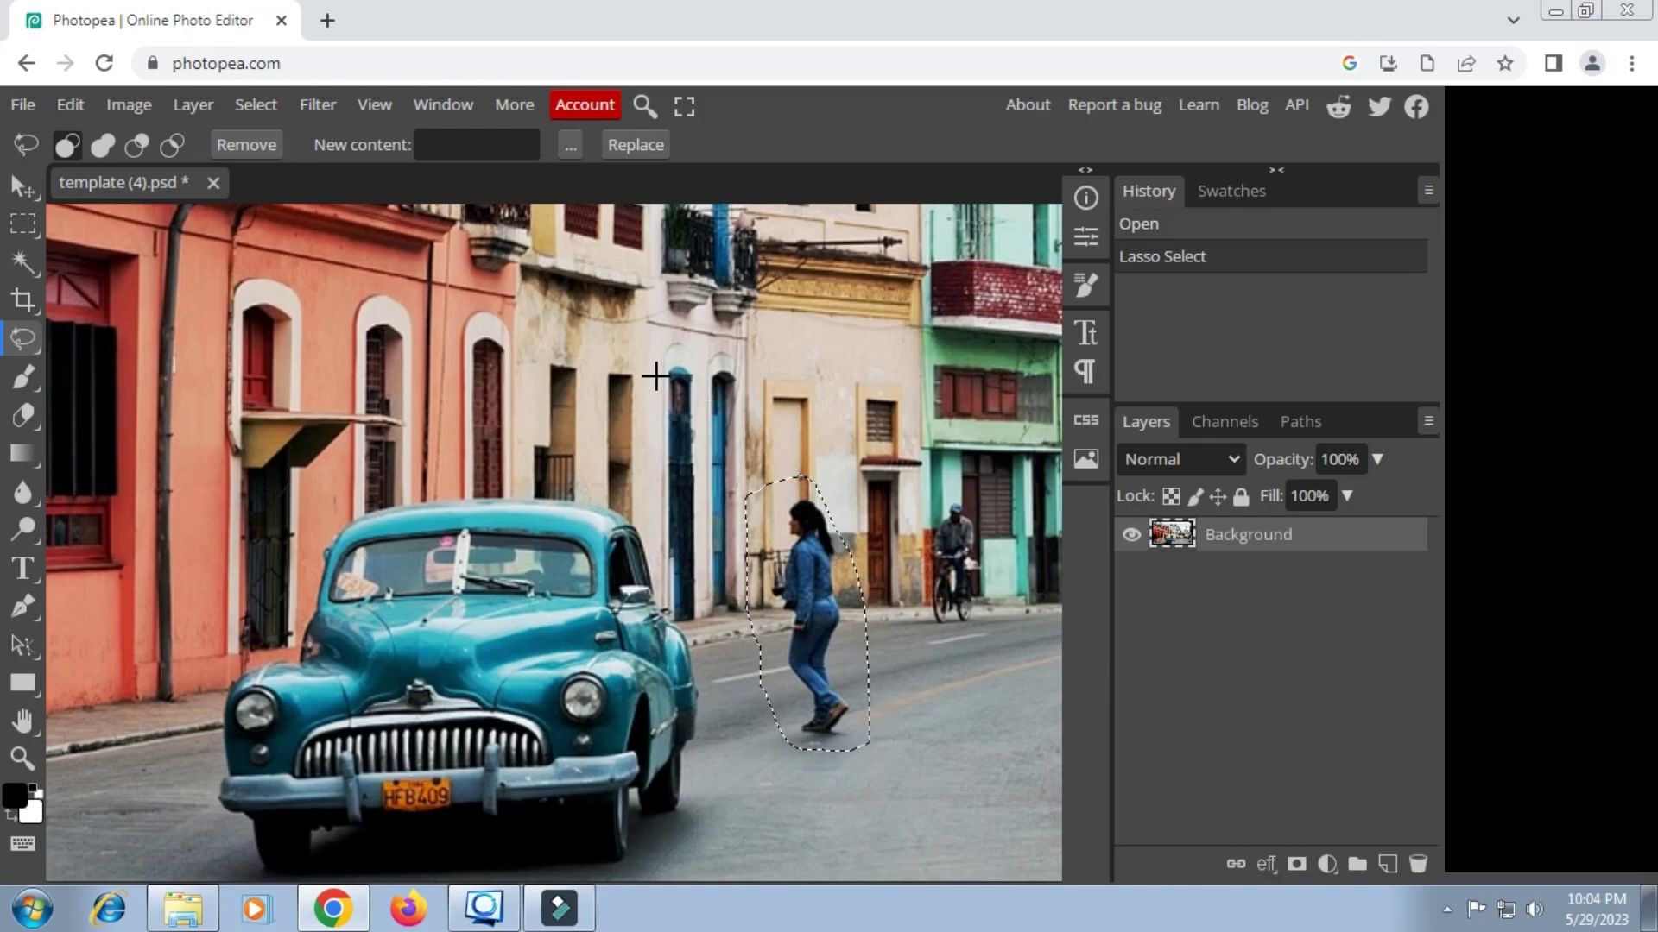
{"action": "left_click", "coordinate": [246, 144]}
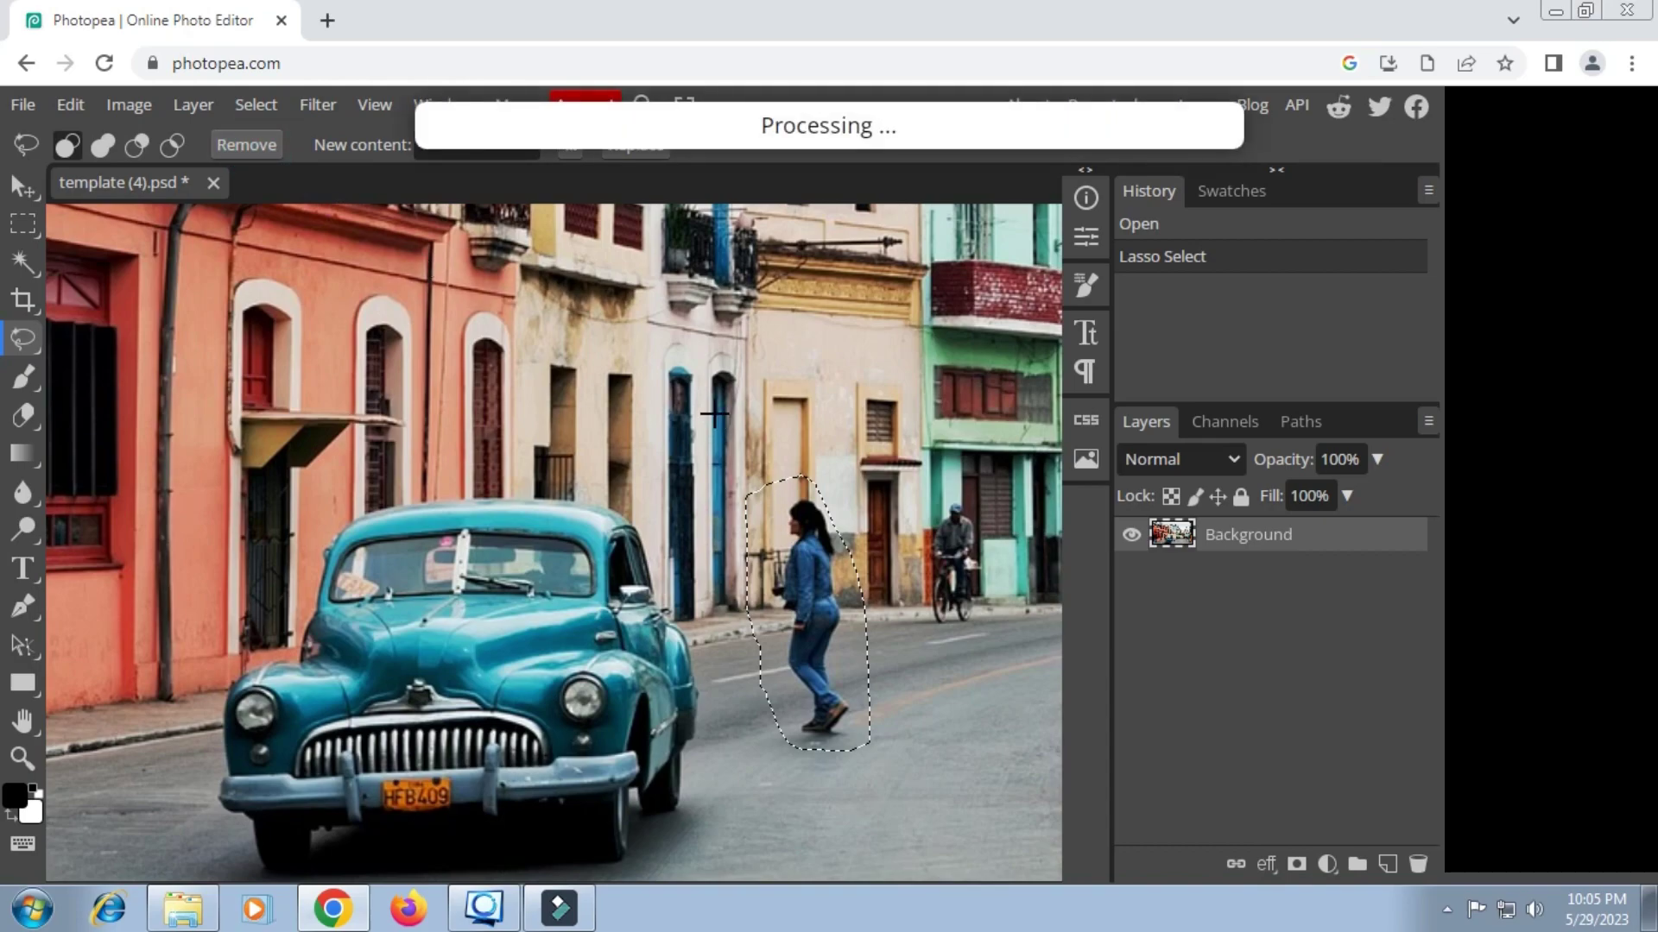
{"action": "mouse_move", "coordinate": [906, 492]}
{"action": "left_mouse_down"}
{"action": "mouse_move", "coordinate": [992, 555]}
{"action": "mouse_move", "coordinate": [903, 484]}
{"action": "left_mouse_up"}
{"action": "left_click", "coordinate": [228, 145]}
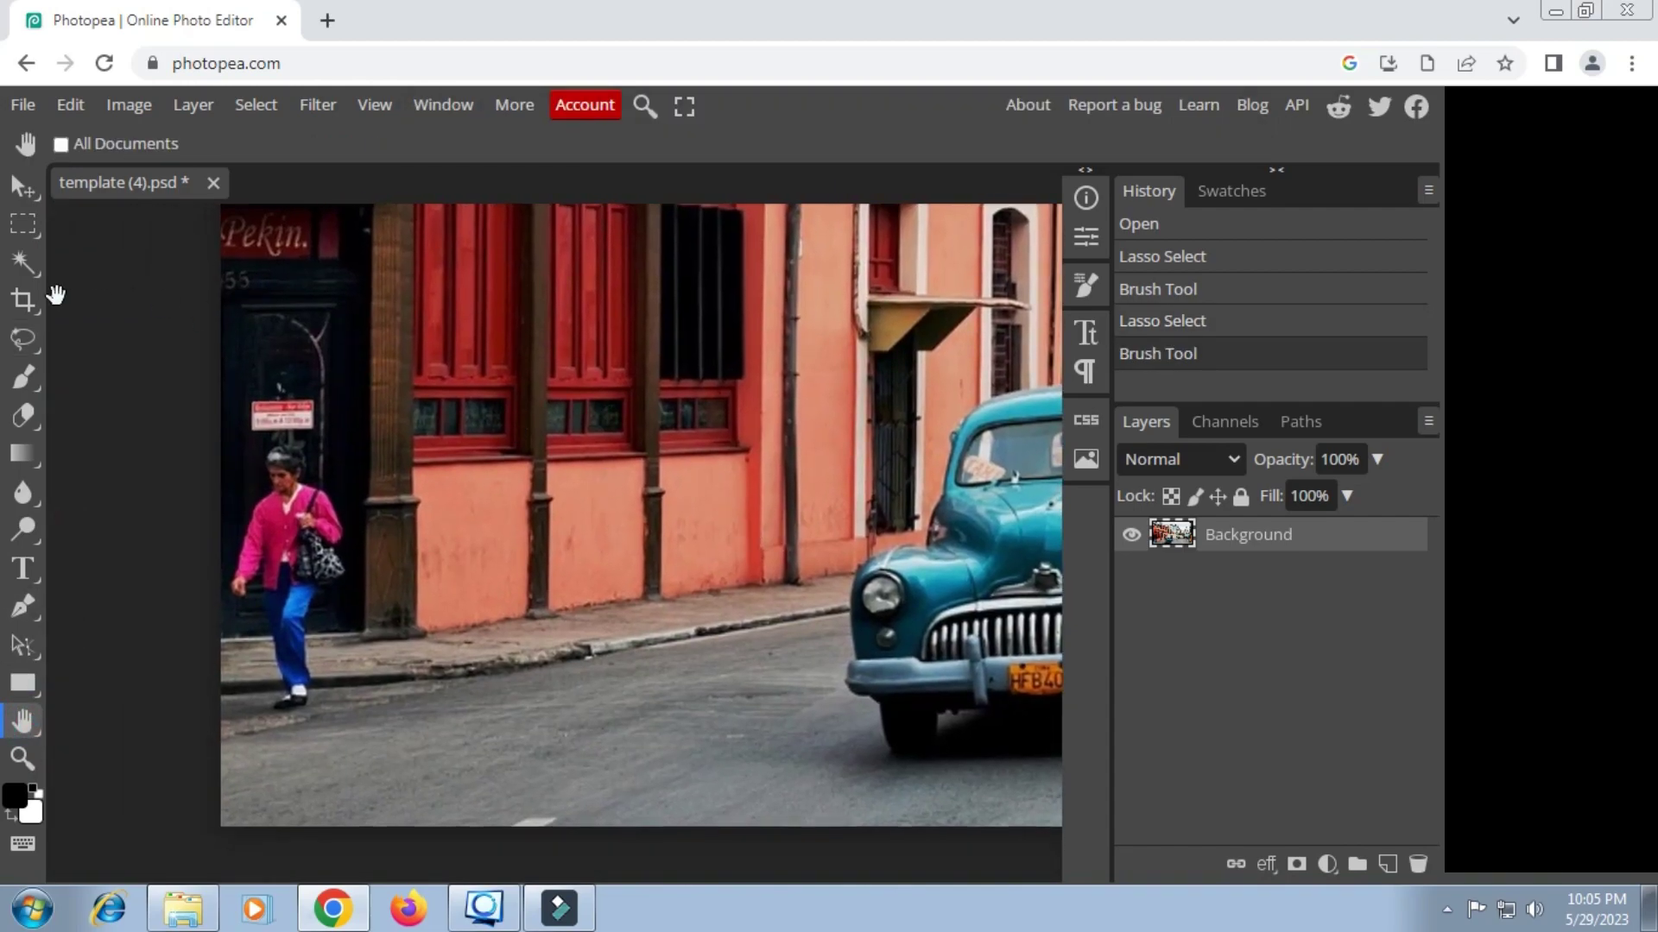
Remove the woman in pink on the left pavement after retrying the outline, then deselect.
{"action": "right_click", "coordinate": [24, 339]}
{"action": "left_click", "coordinate": [217, 411]}
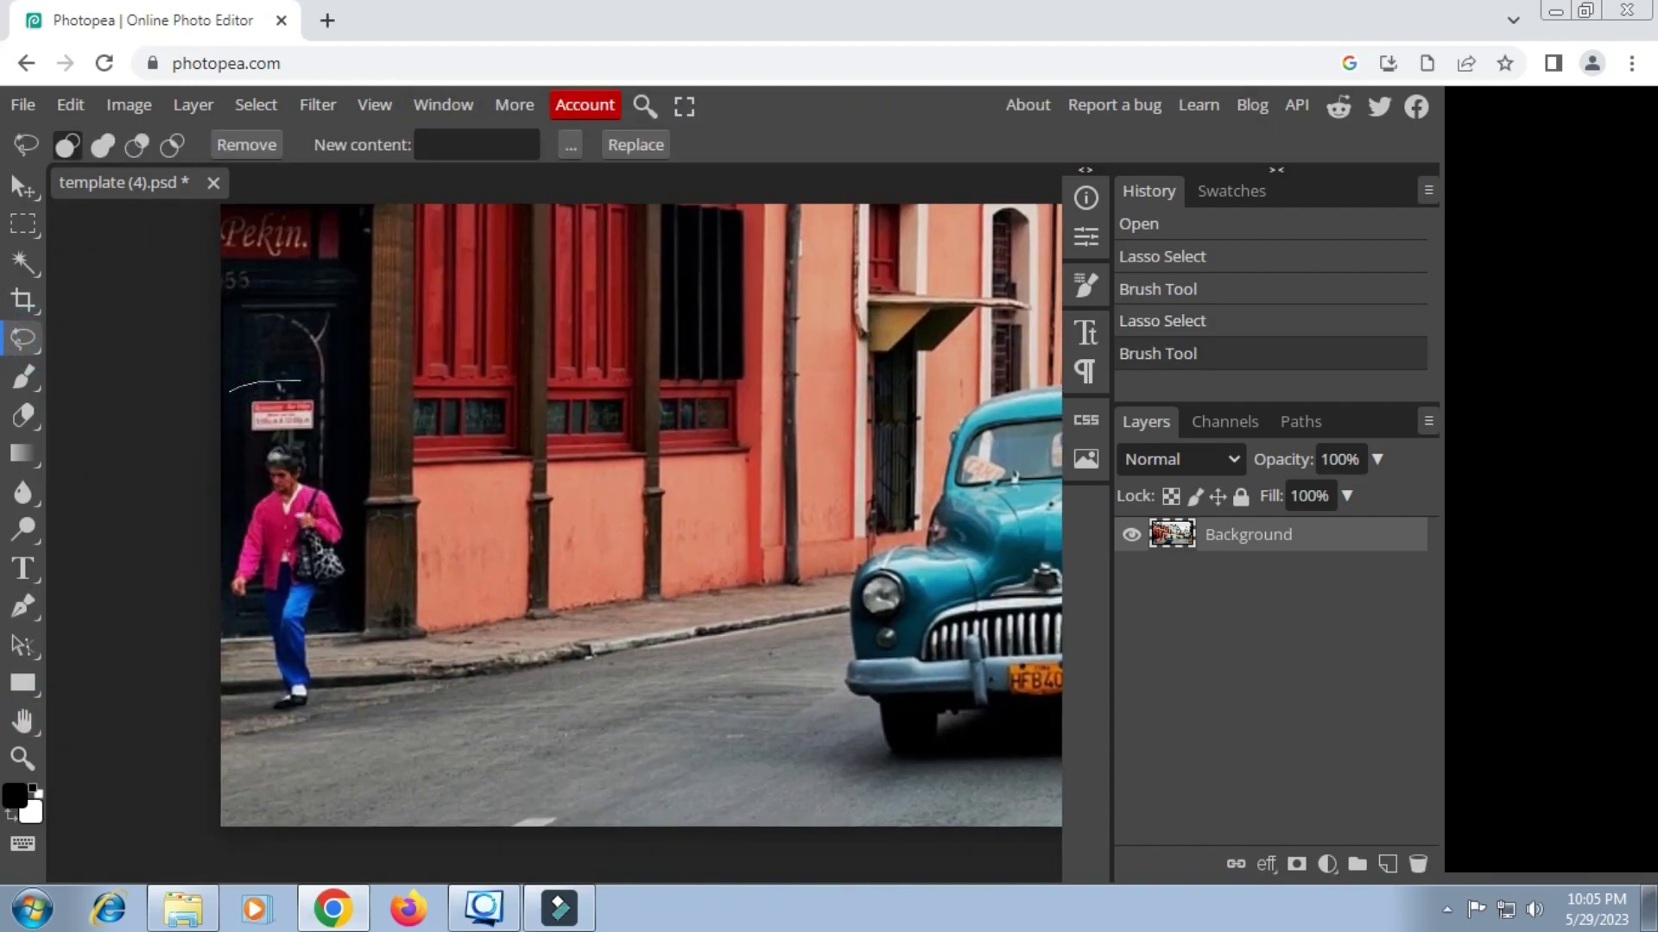
{"action": "left_click_drag", "start_coordinate": [301, 380], "coordinate": [226, 392]}
{"action": "left_click", "coordinate": [246, 145]}
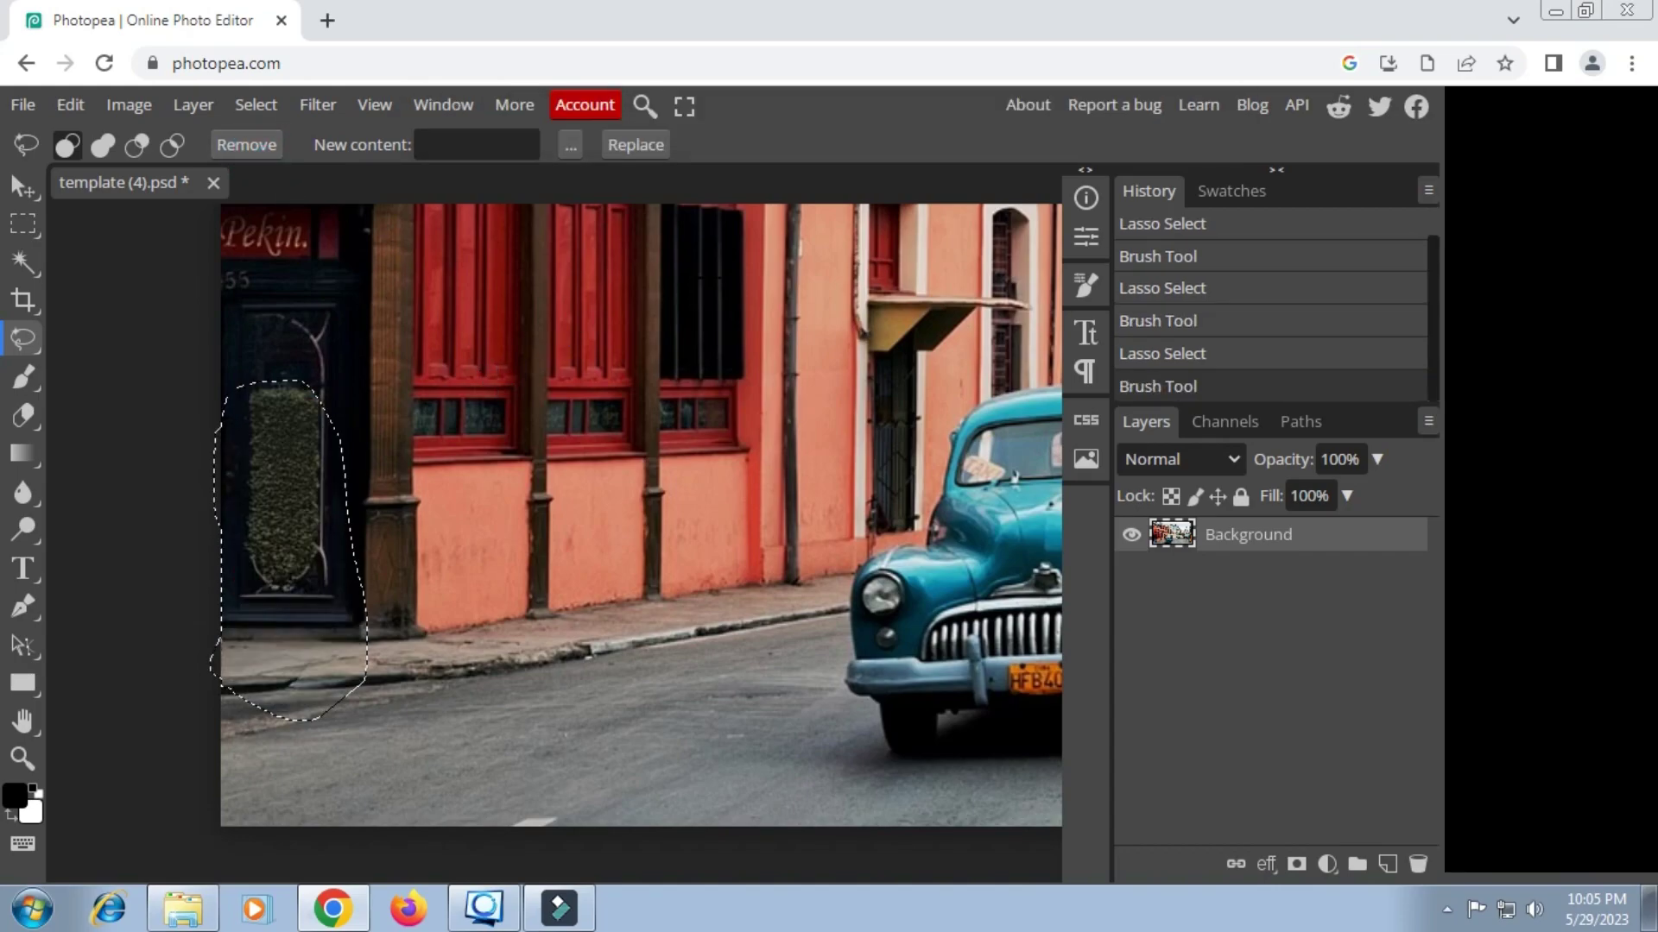
{"action": "left_click", "coordinate": [1165, 353]}
{"action": "left_click", "coordinate": [1166, 321]}
{"action": "left_click_drag", "start_coordinate": [257, 442], "coordinate": [227, 618]}
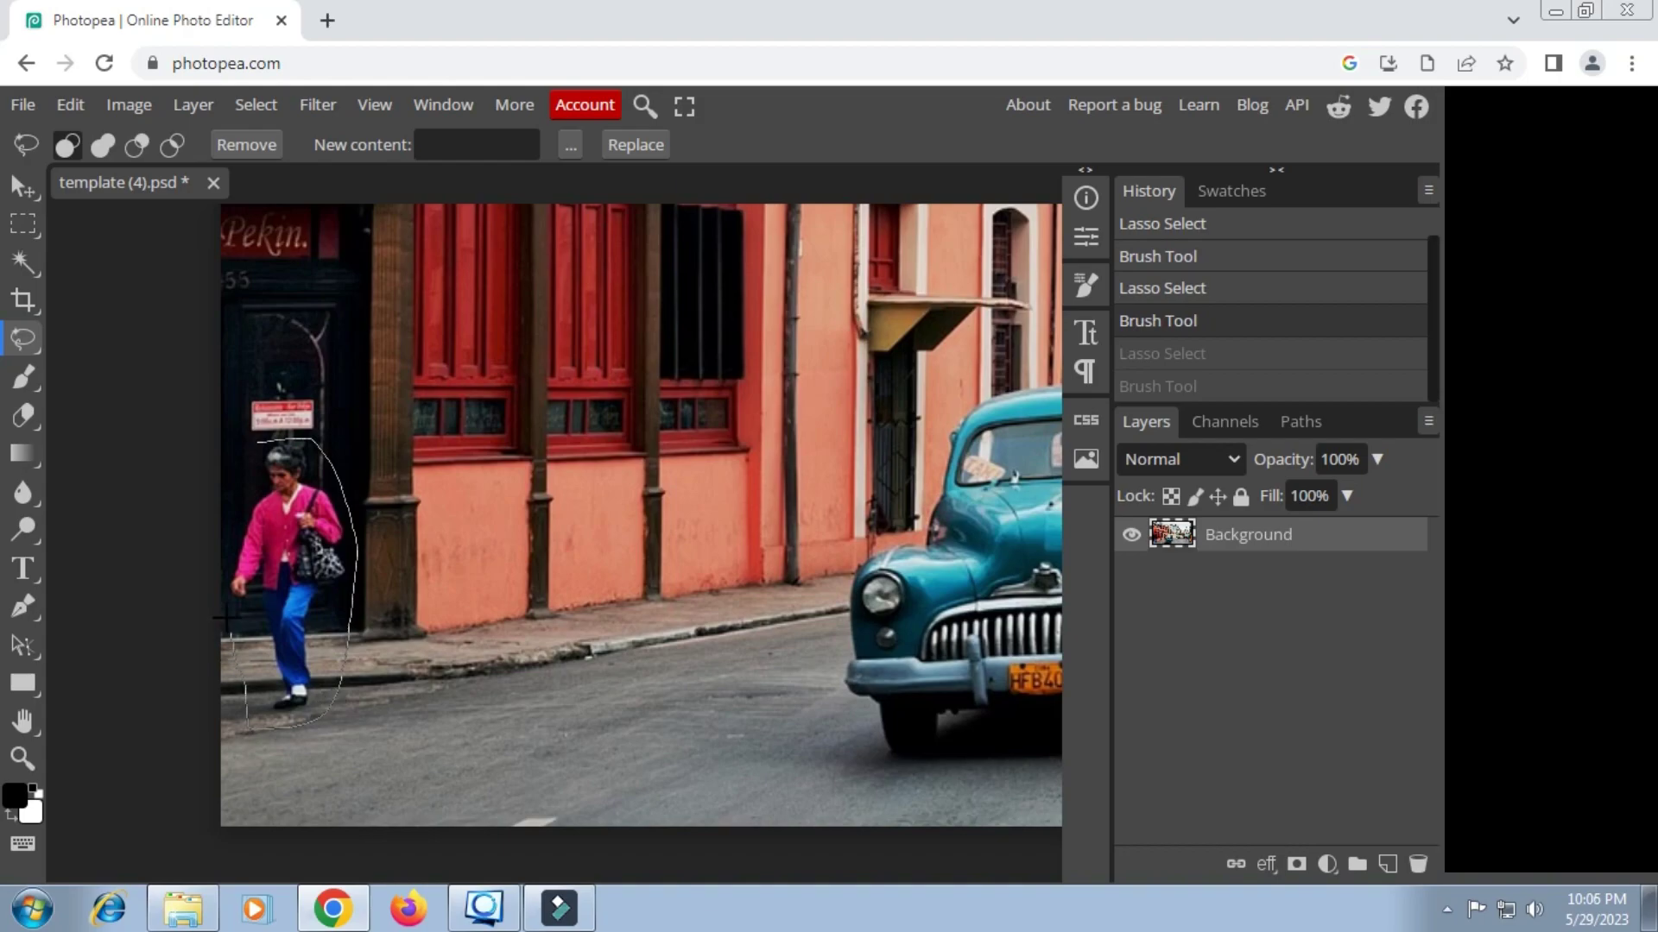
{"action": "left_click_drag", "start_coordinate": [247, 727], "coordinate": [250, 729]}
{"action": "left_click", "coordinate": [246, 146]}
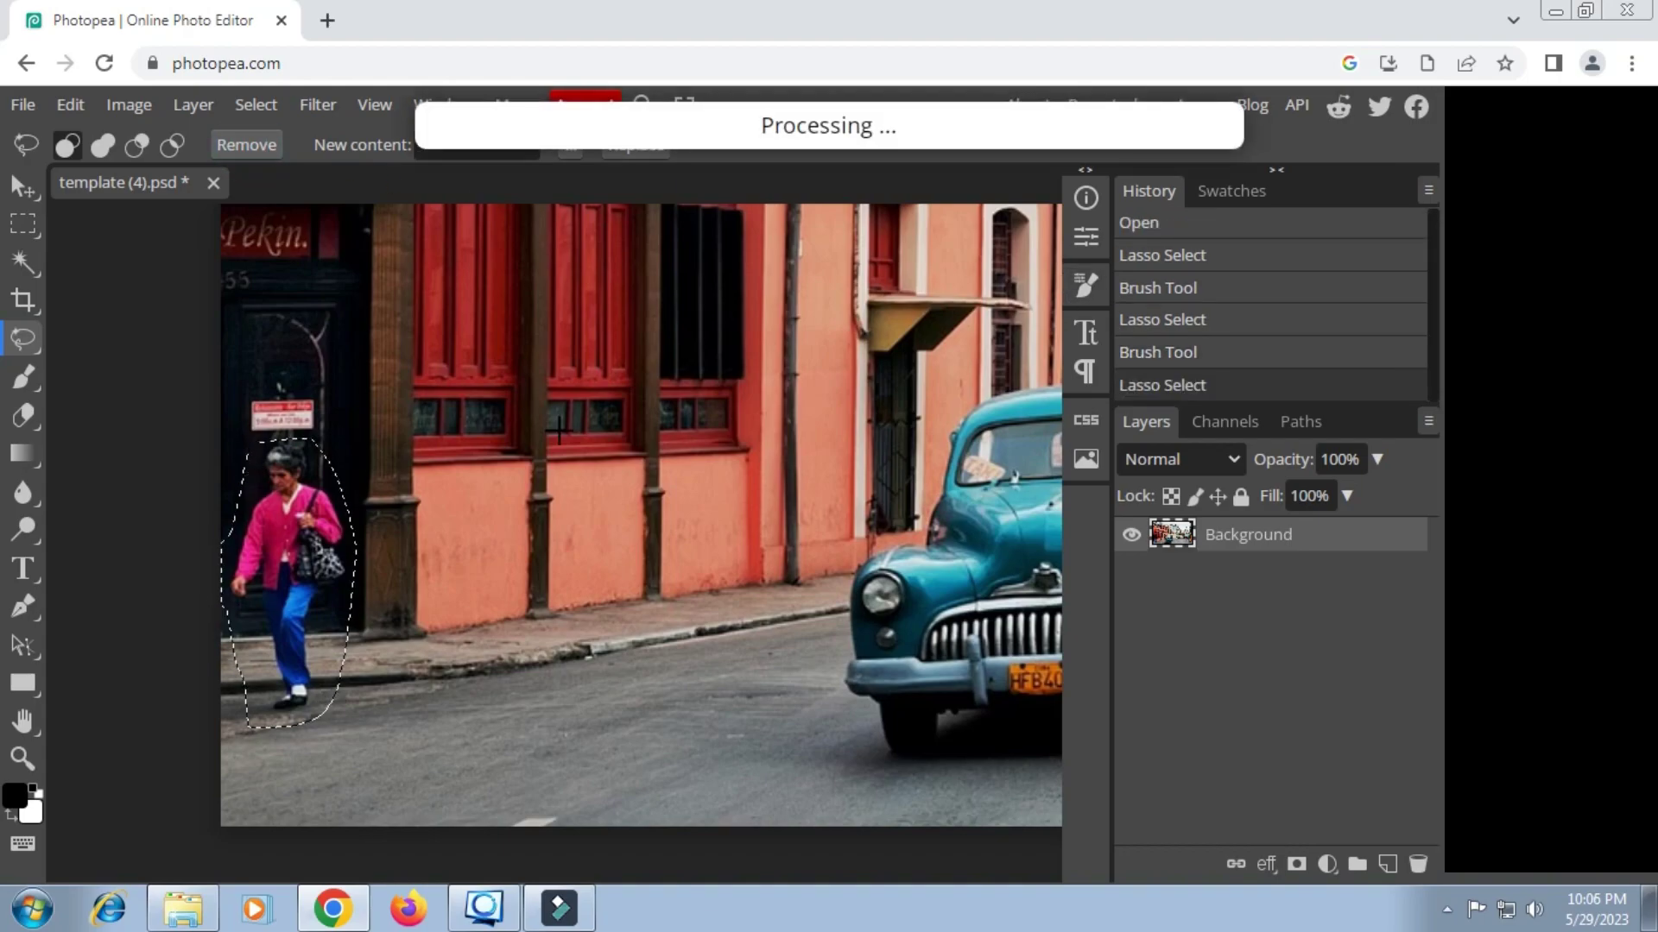
{"action": "key", "text": "ctrl+d"}
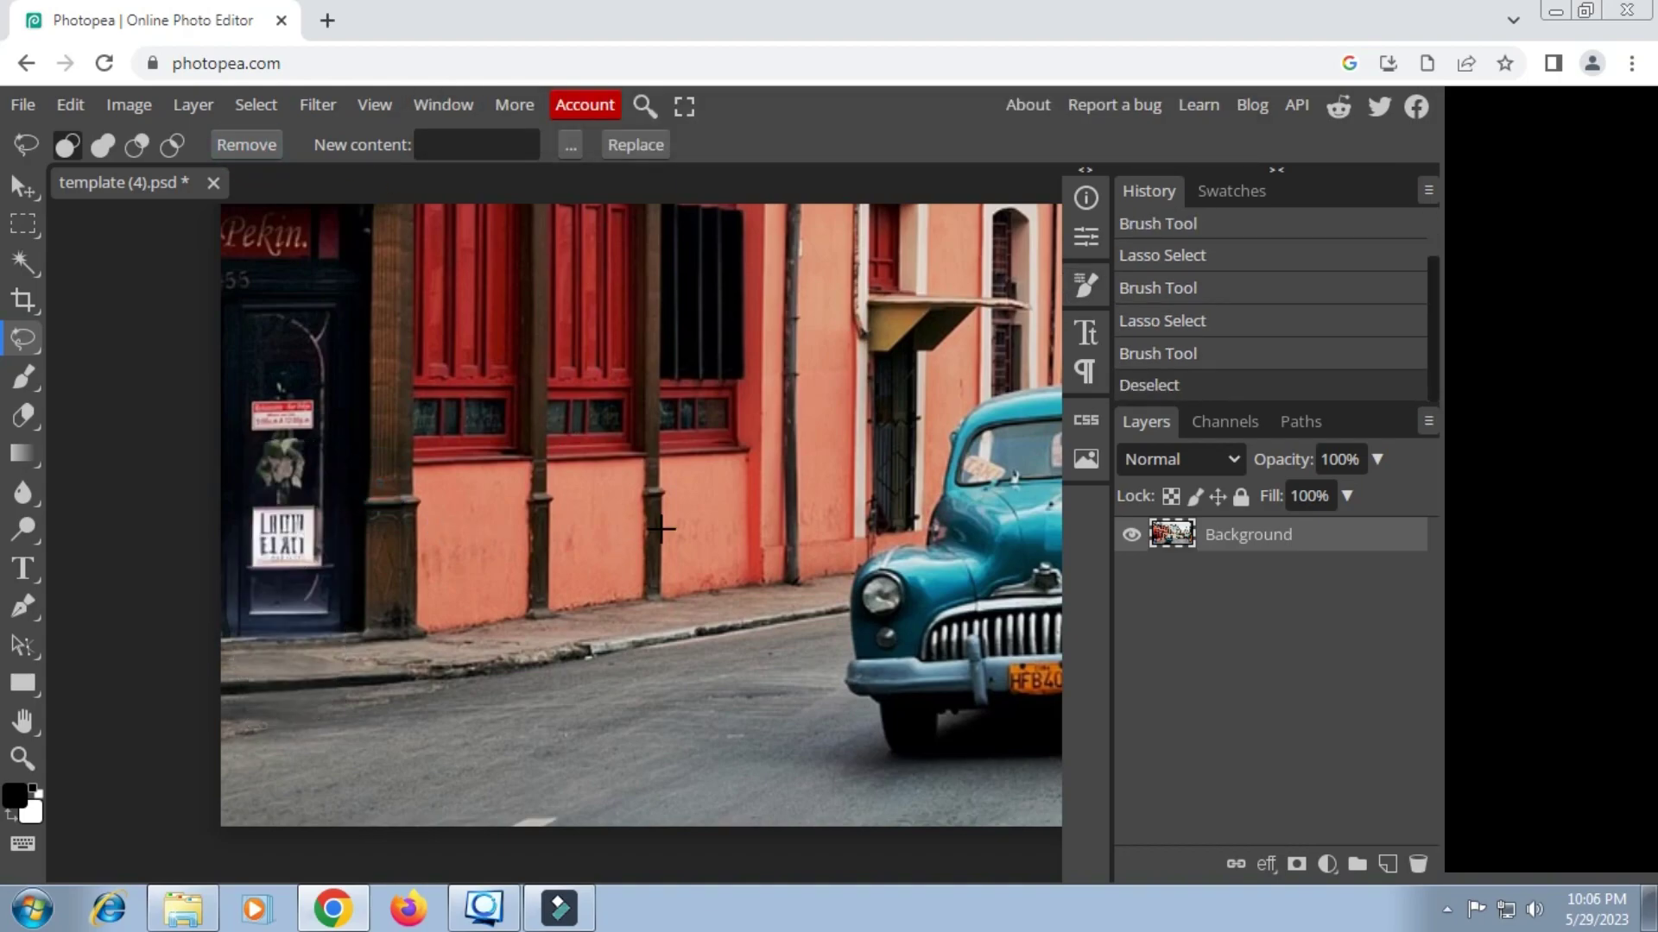
Set the new content to 'super car' and bring the teal car into view.
{"action": "type", "text": "super car"}
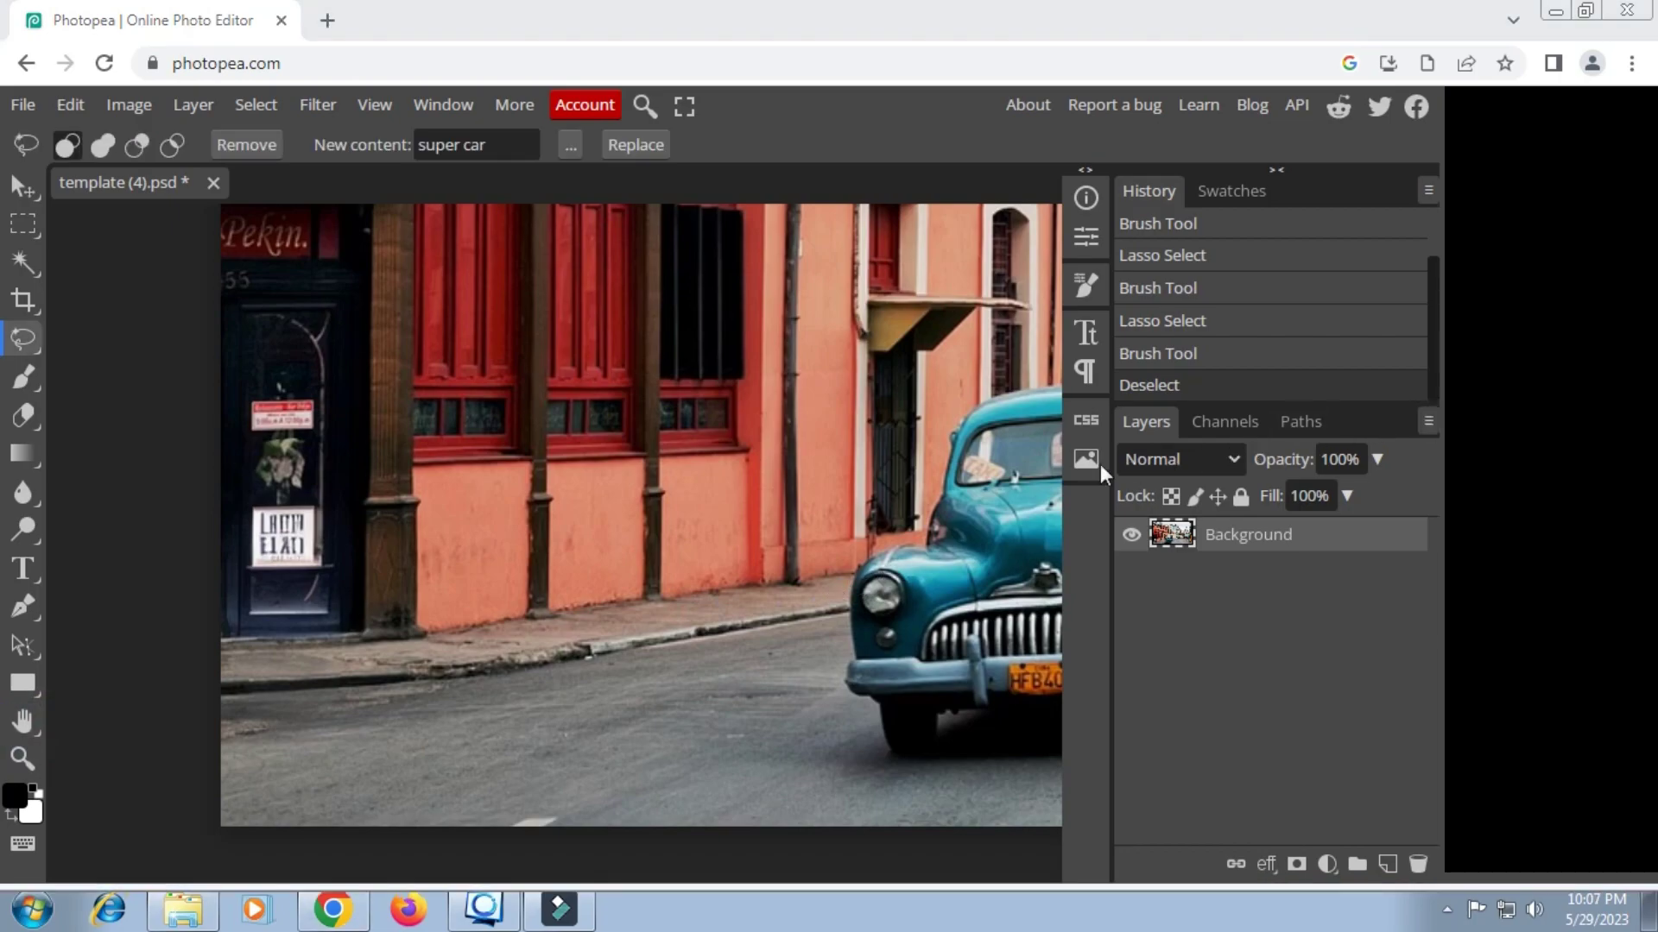
{"action": "left_click", "coordinate": [24, 721]}
{"action": "left_click_drag", "start_coordinate": [879, 566], "coordinate": [352, 580]}
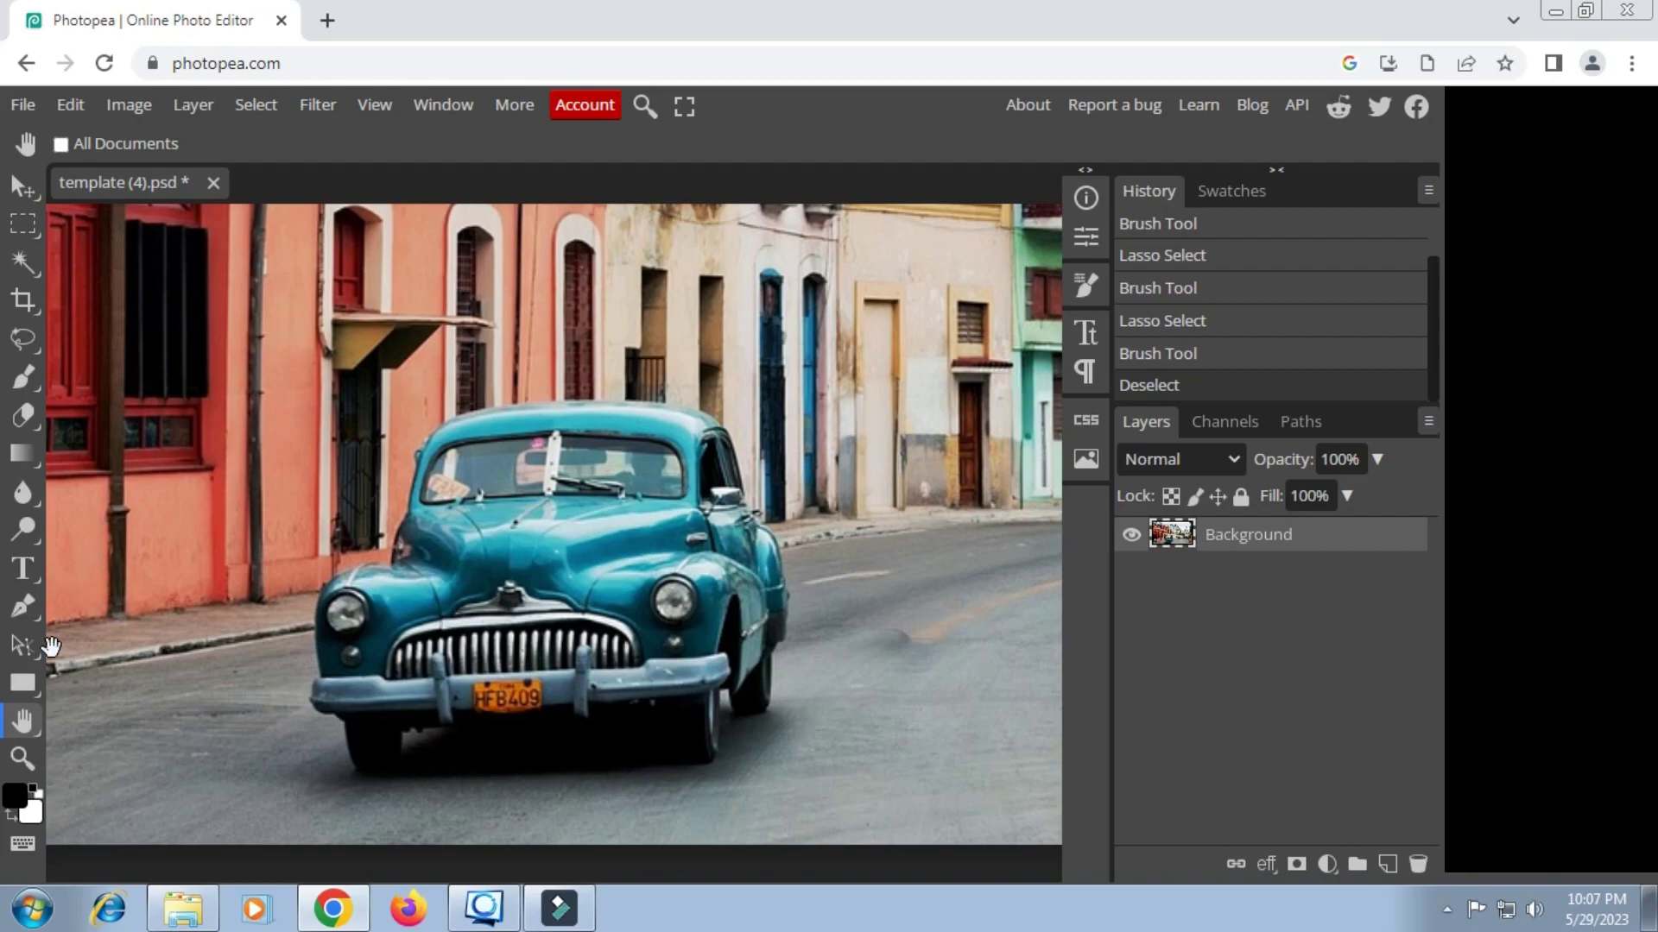
{"action": "left_click", "coordinate": [30, 348]}
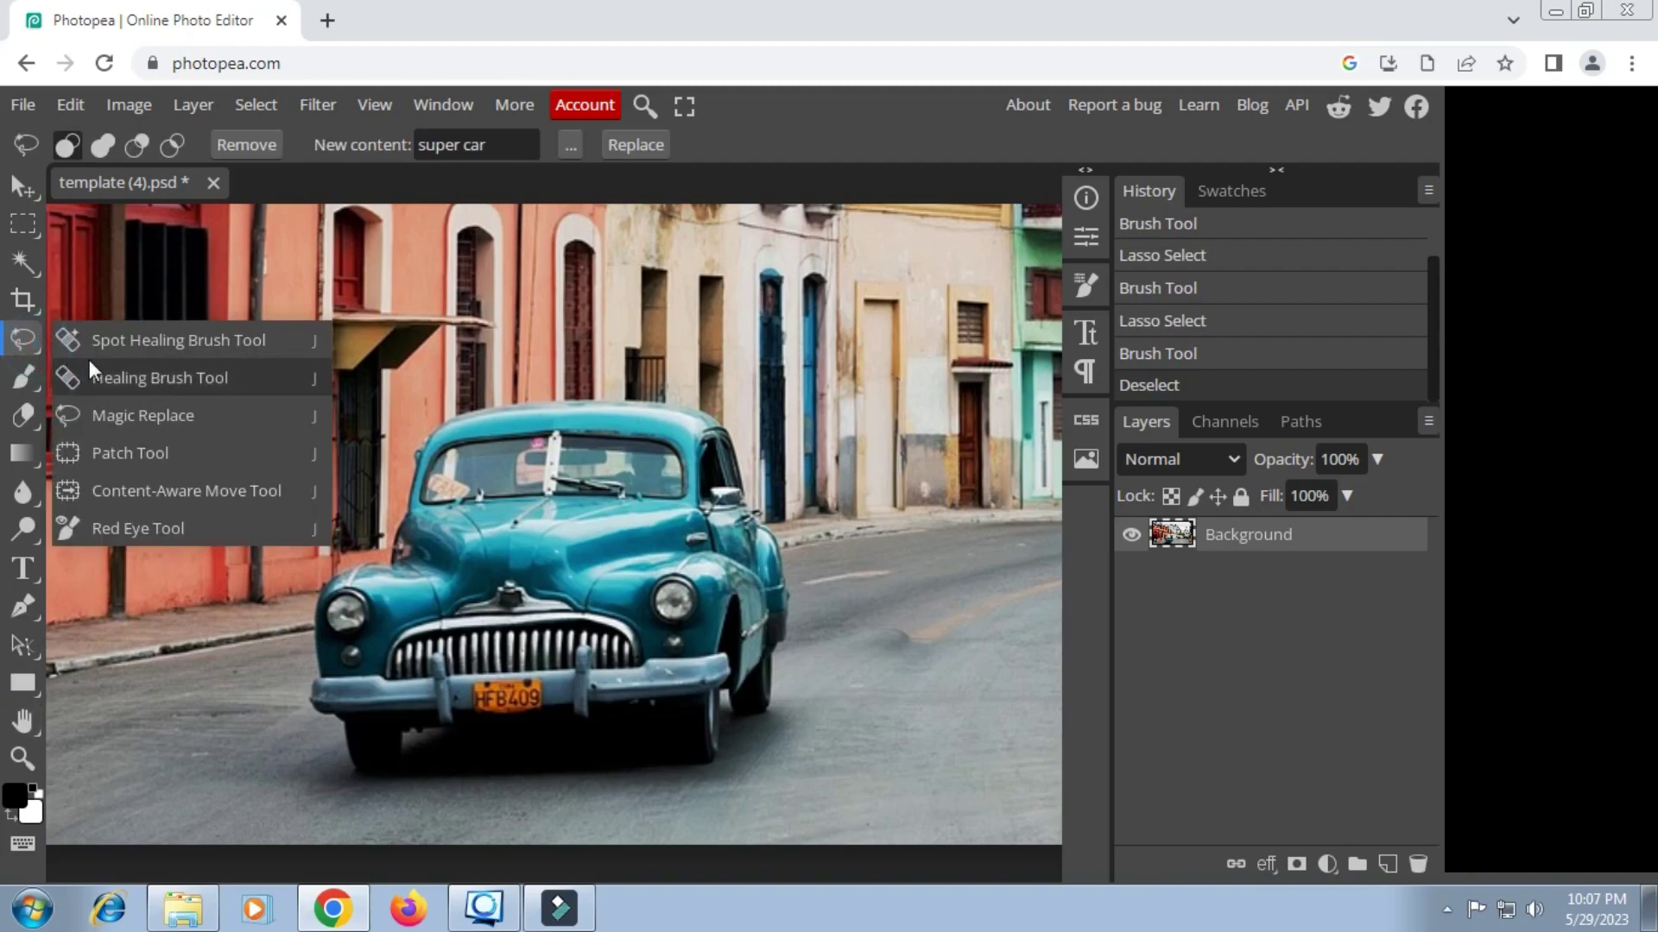
{"action": "left_click", "coordinate": [90, 411]}
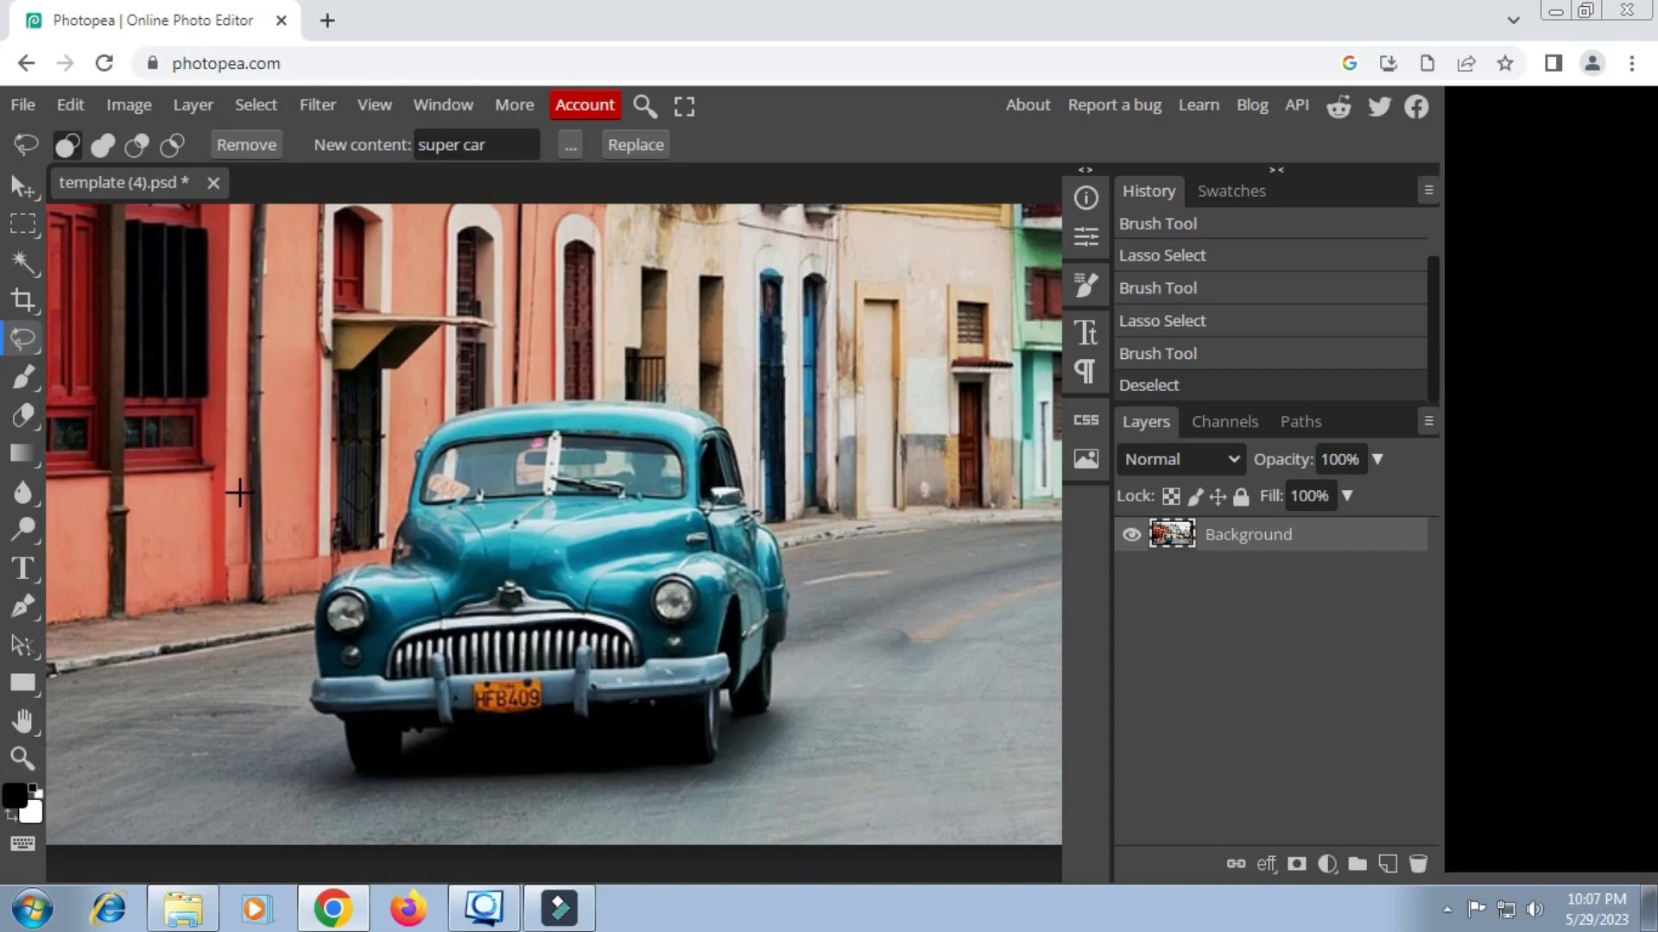
Lasso the teal car and generate super cars, ending on a blue and red sports car.
{"action": "mouse_move", "coordinate": [268, 389]}
{"action": "left_mouse_down"}
{"action": "mouse_move", "coordinate": [472, 787]}
{"action": "mouse_move", "coordinate": [752, 781]}
{"action": "mouse_move", "coordinate": [829, 718]}
{"action": "mouse_move", "coordinate": [859, 603]}
{"action": "mouse_move", "coordinate": [793, 439]}
{"action": "mouse_move", "coordinate": [745, 378]}
{"action": "left_mouse_up"}
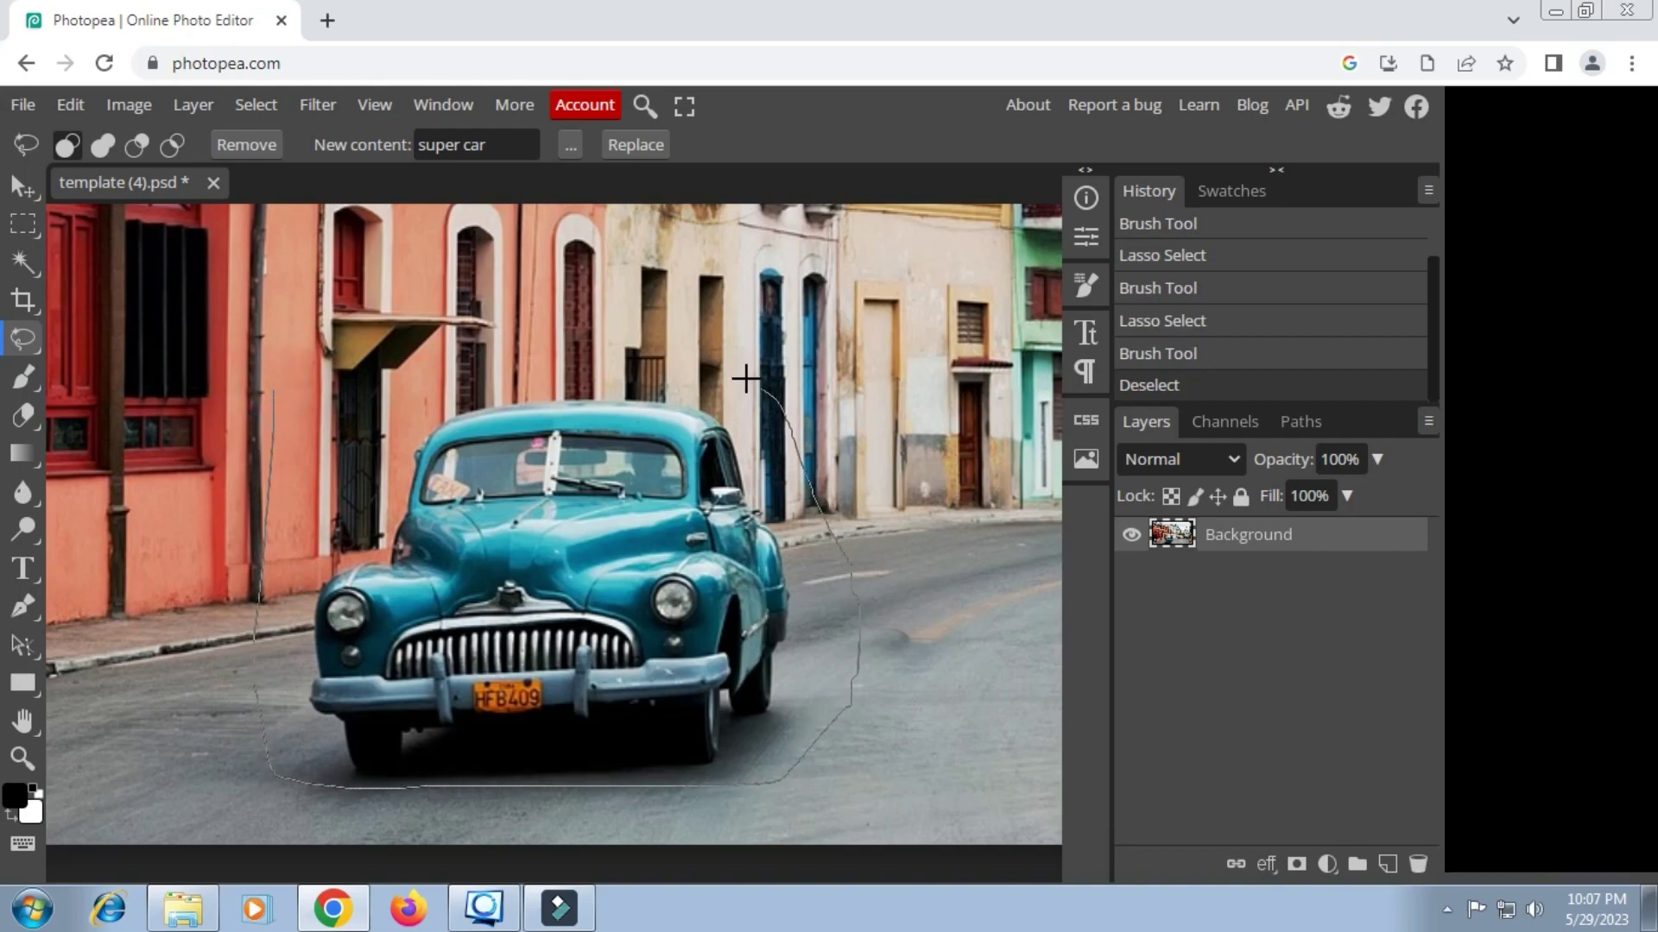
{"action": "left_click_drag", "start_coordinate": [595, 374], "coordinate": [362, 387]}
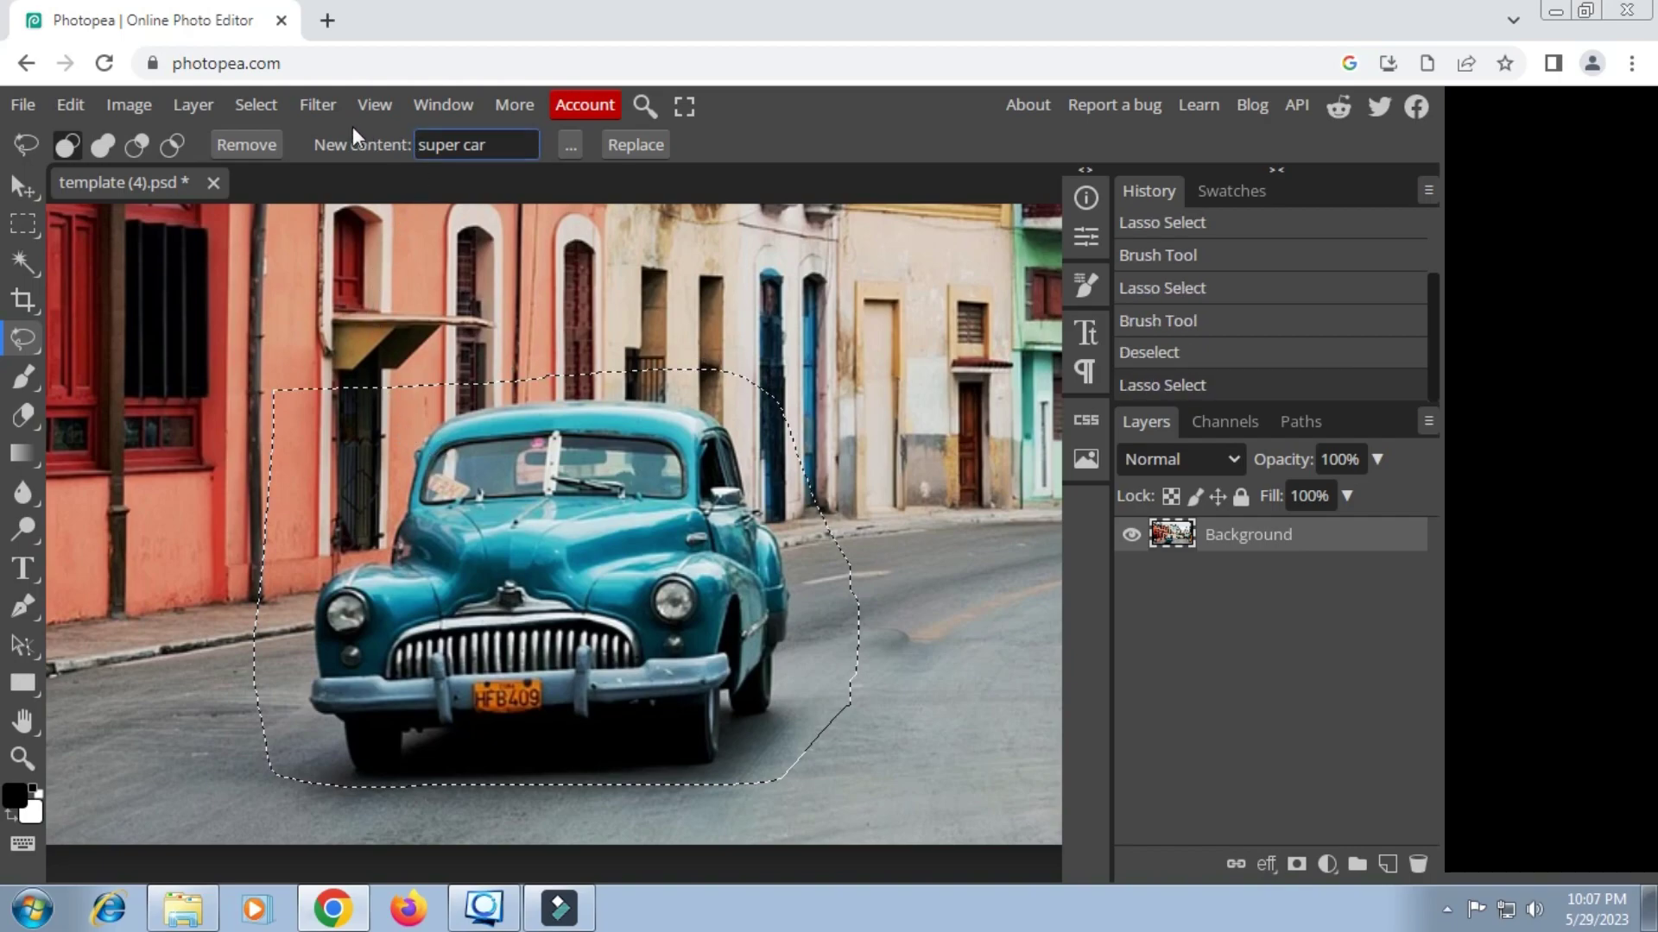
{"action": "left_click", "coordinate": [507, 144]}
{"action": "left_click", "coordinate": [634, 144]}
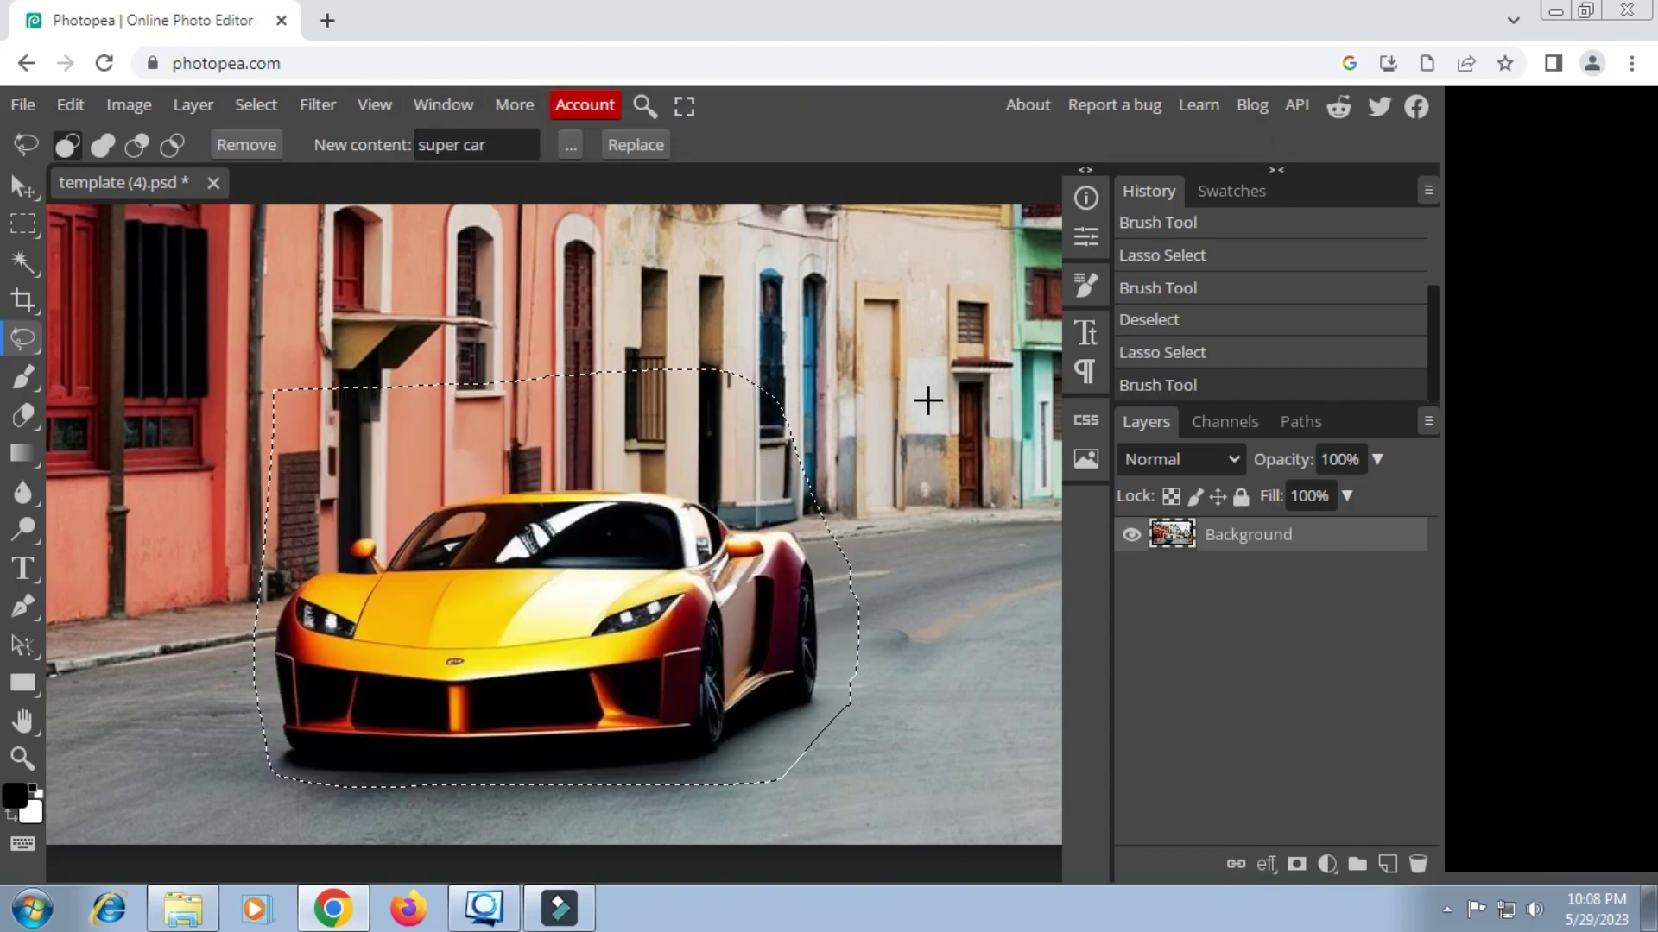
{"action": "left_click", "coordinate": [624, 152]}
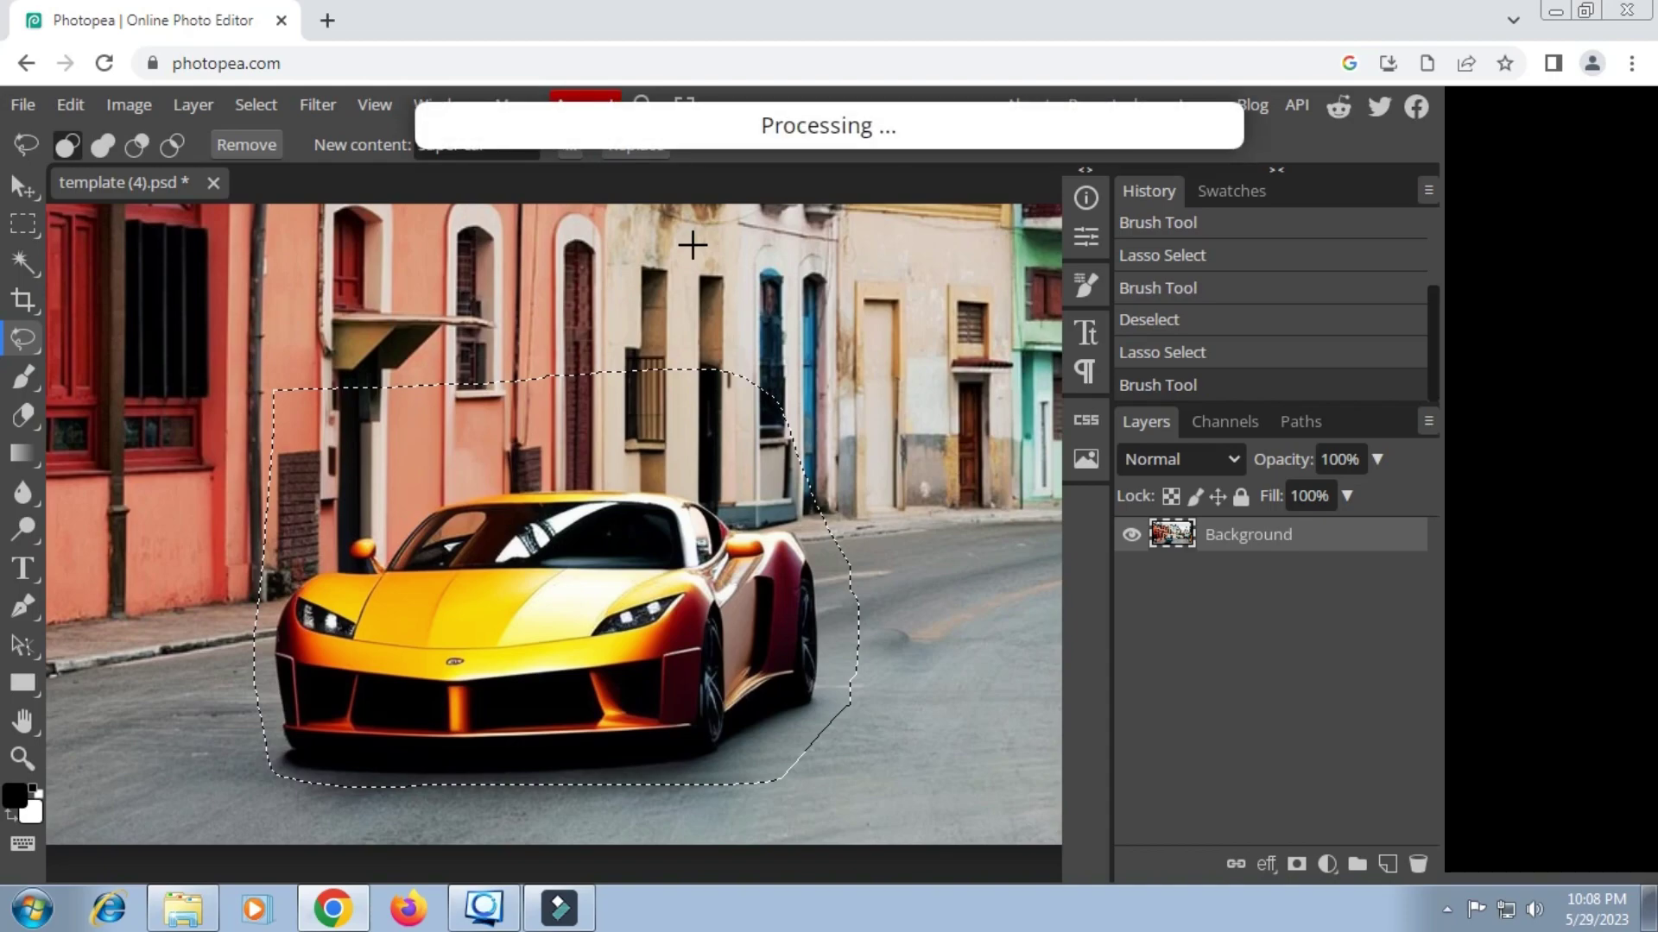
{"action": "left_click", "coordinate": [635, 147]}
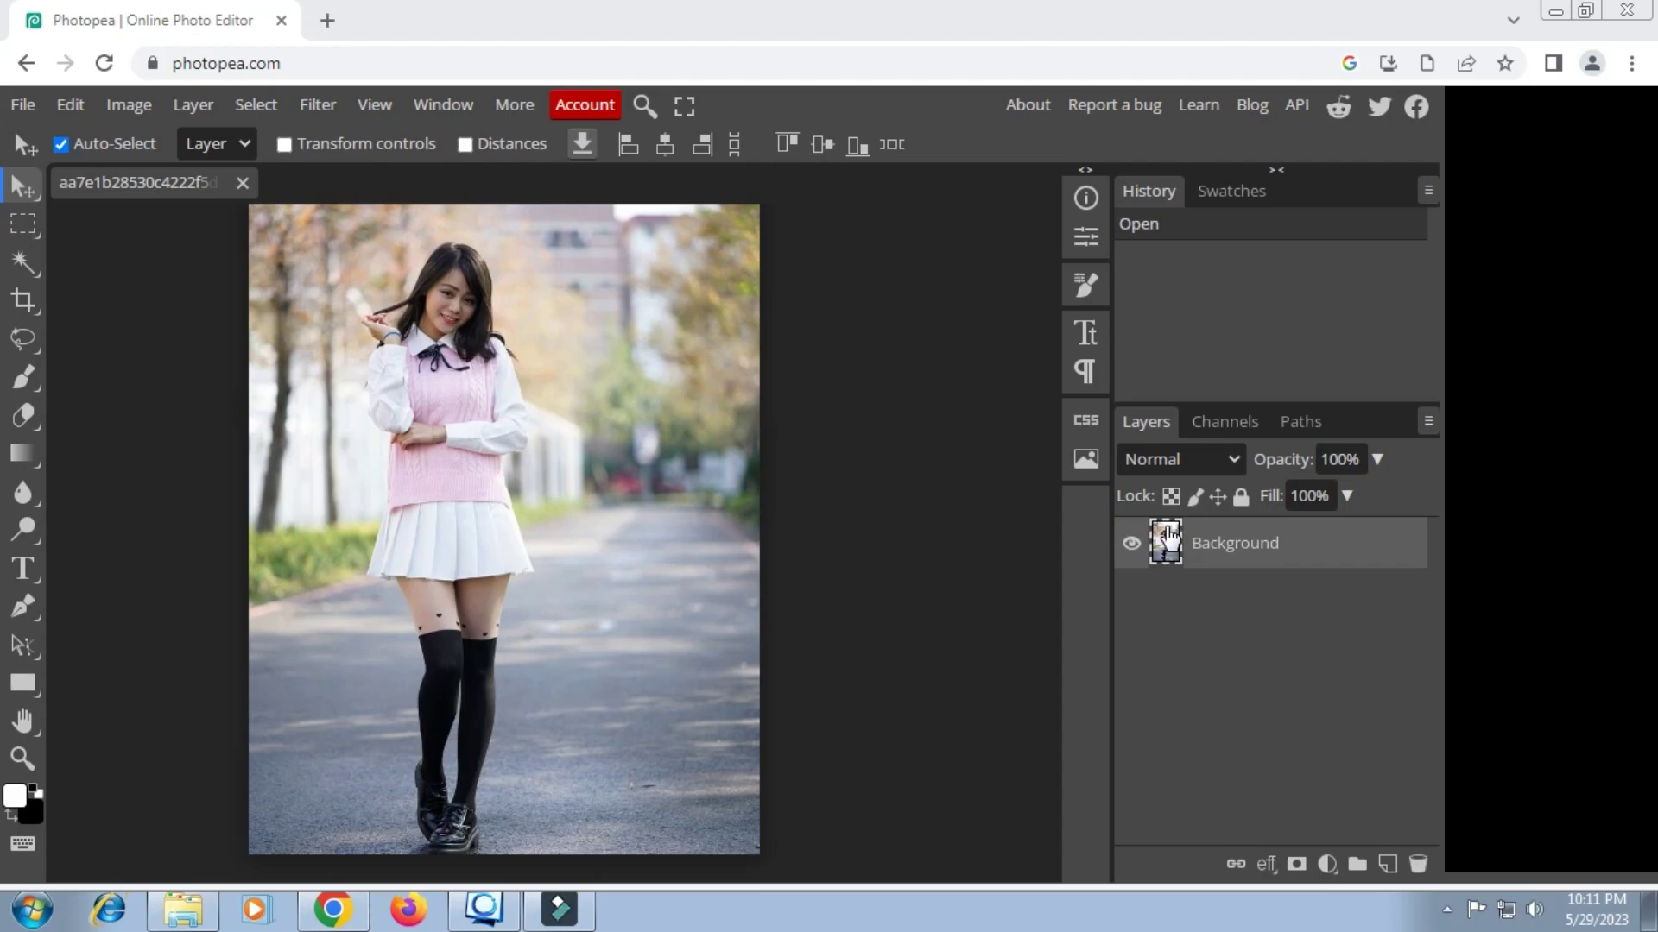
Lasso the girl's sweater vest and skirt and regenerate the outfit three times with new AI content.
{"action": "left_click", "coordinate": [1131, 543]}
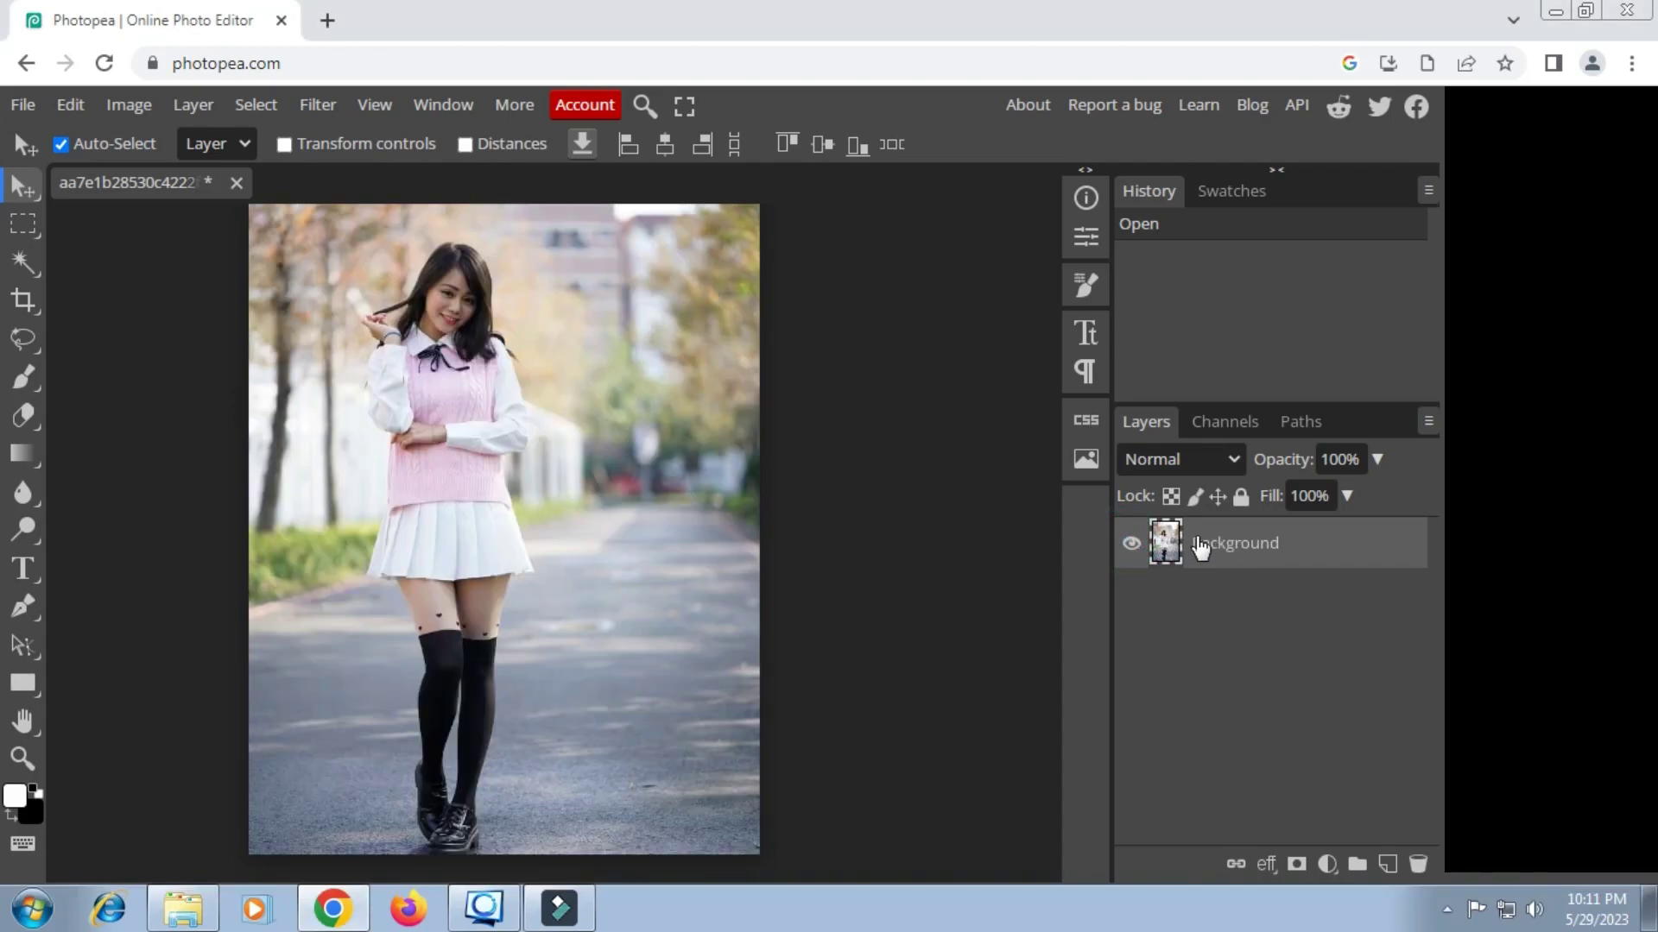
{"action": "left_click", "coordinate": [26, 343]}
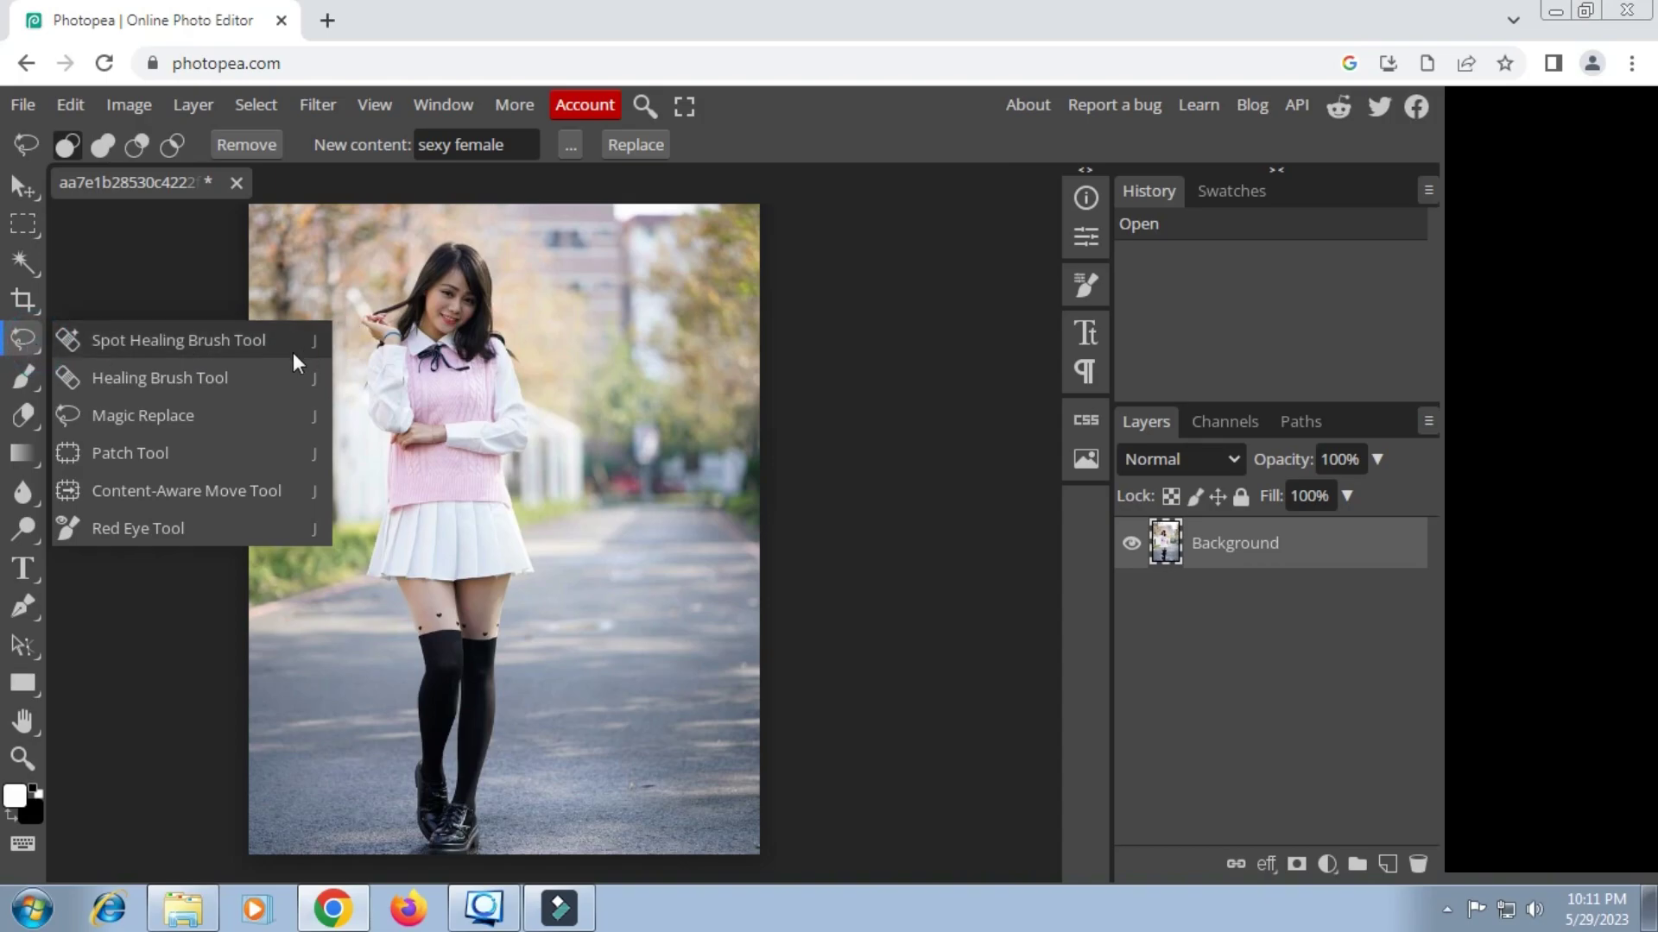
{"action": "left_click", "coordinate": [95, 416]}
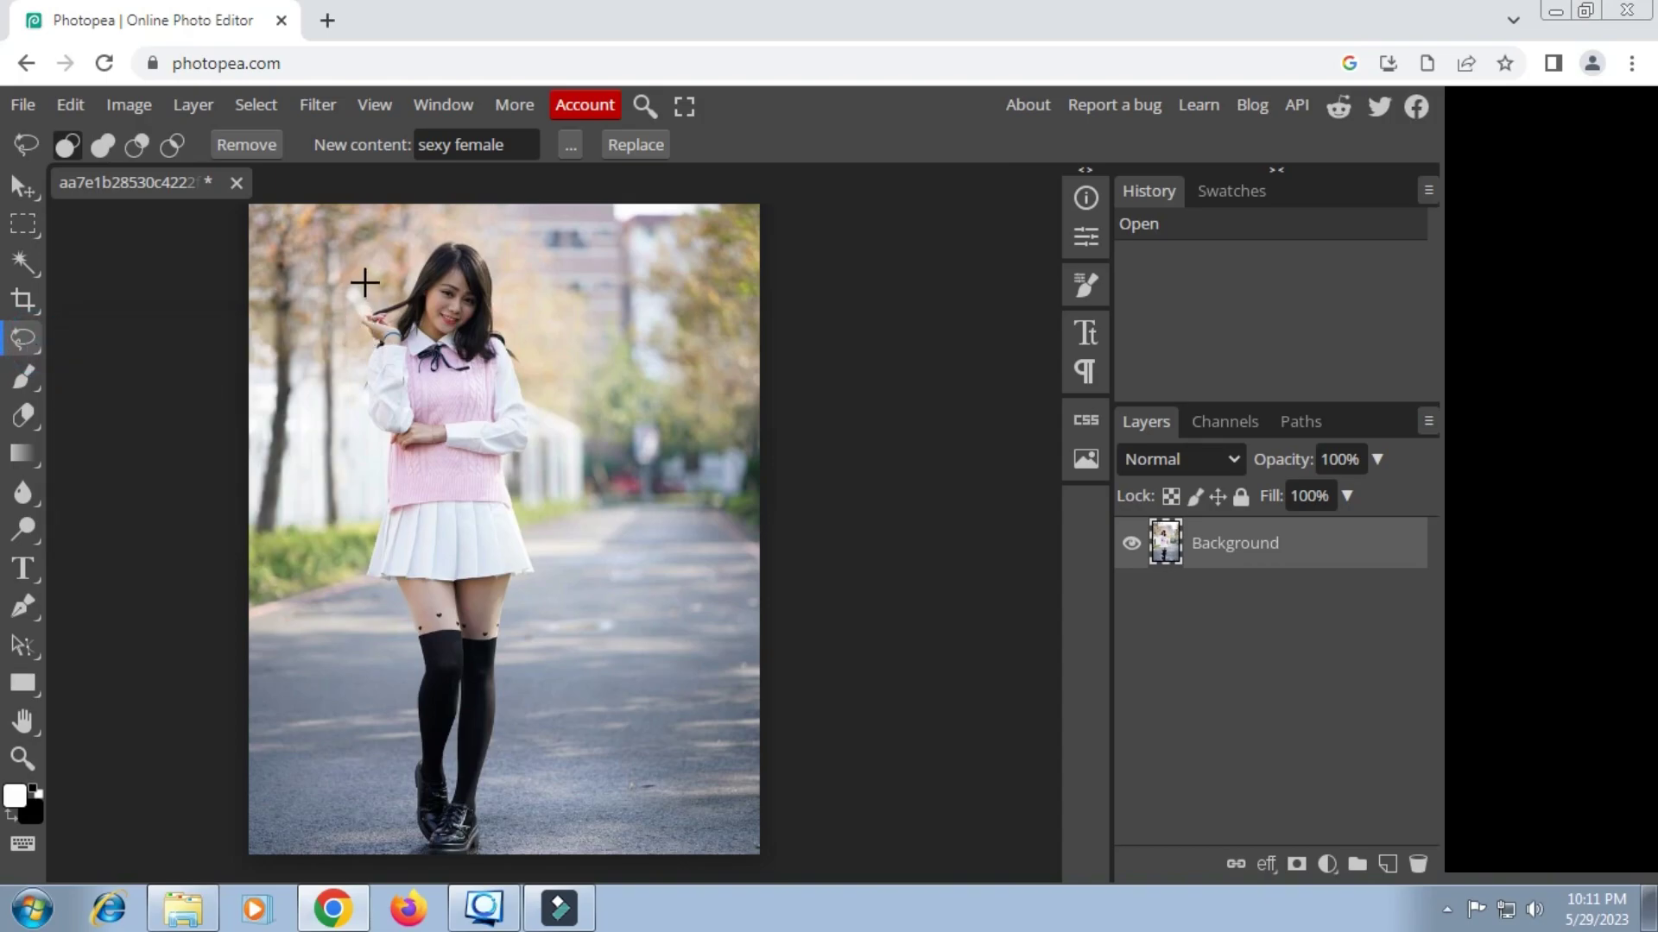
{"action": "mouse_move", "coordinate": [364, 281]}
{"action": "left_mouse_down"}
{"action": "mouse_move", "coordinate": [483, 335]}
{"action": "mouse_move", "coordinate": [510, 325]}
{"action": "mouse_move", "coordinate": [562, 385]}
{"action": "mouse_move", "coordinate": [562, 517]}
{"action": "mouse_move", "coordinate": [533, 592]}
{"action": "mouse_move", "coordinate": [380, 598]}
{"action": "mouse_move", "coordinate": [333, 562]}
{"action": "mouse_move", "coordinate": [338, 285]}
{"action": "left_mouse_up"}
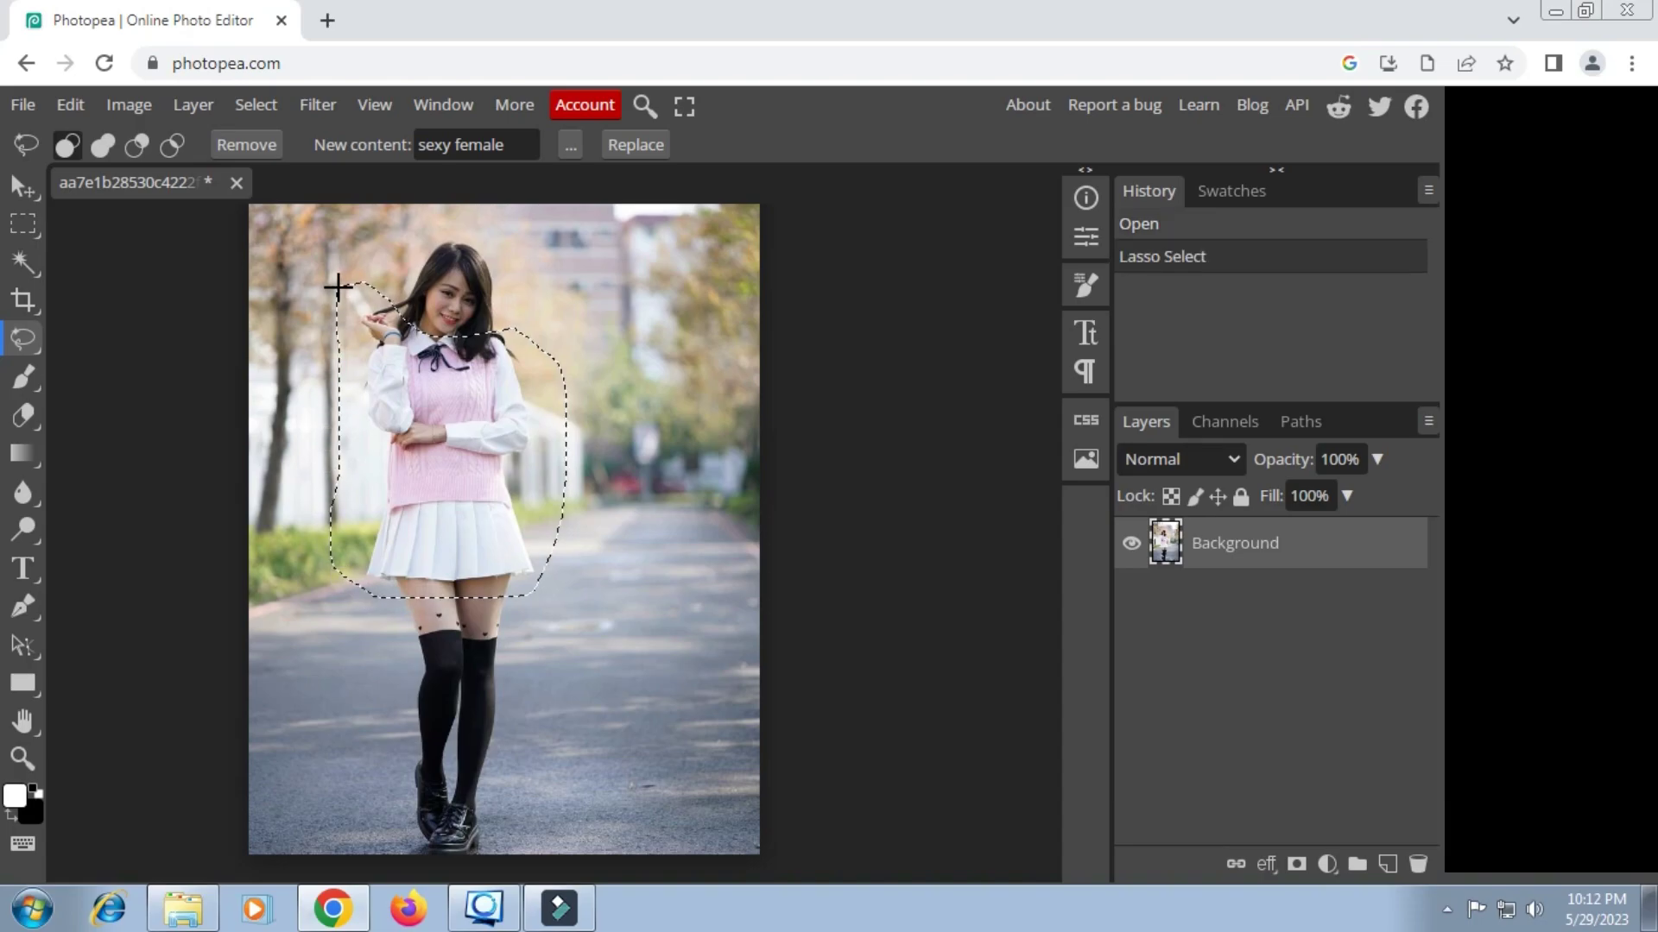
{"action": "left_click", "coordinate": [521, 144]}
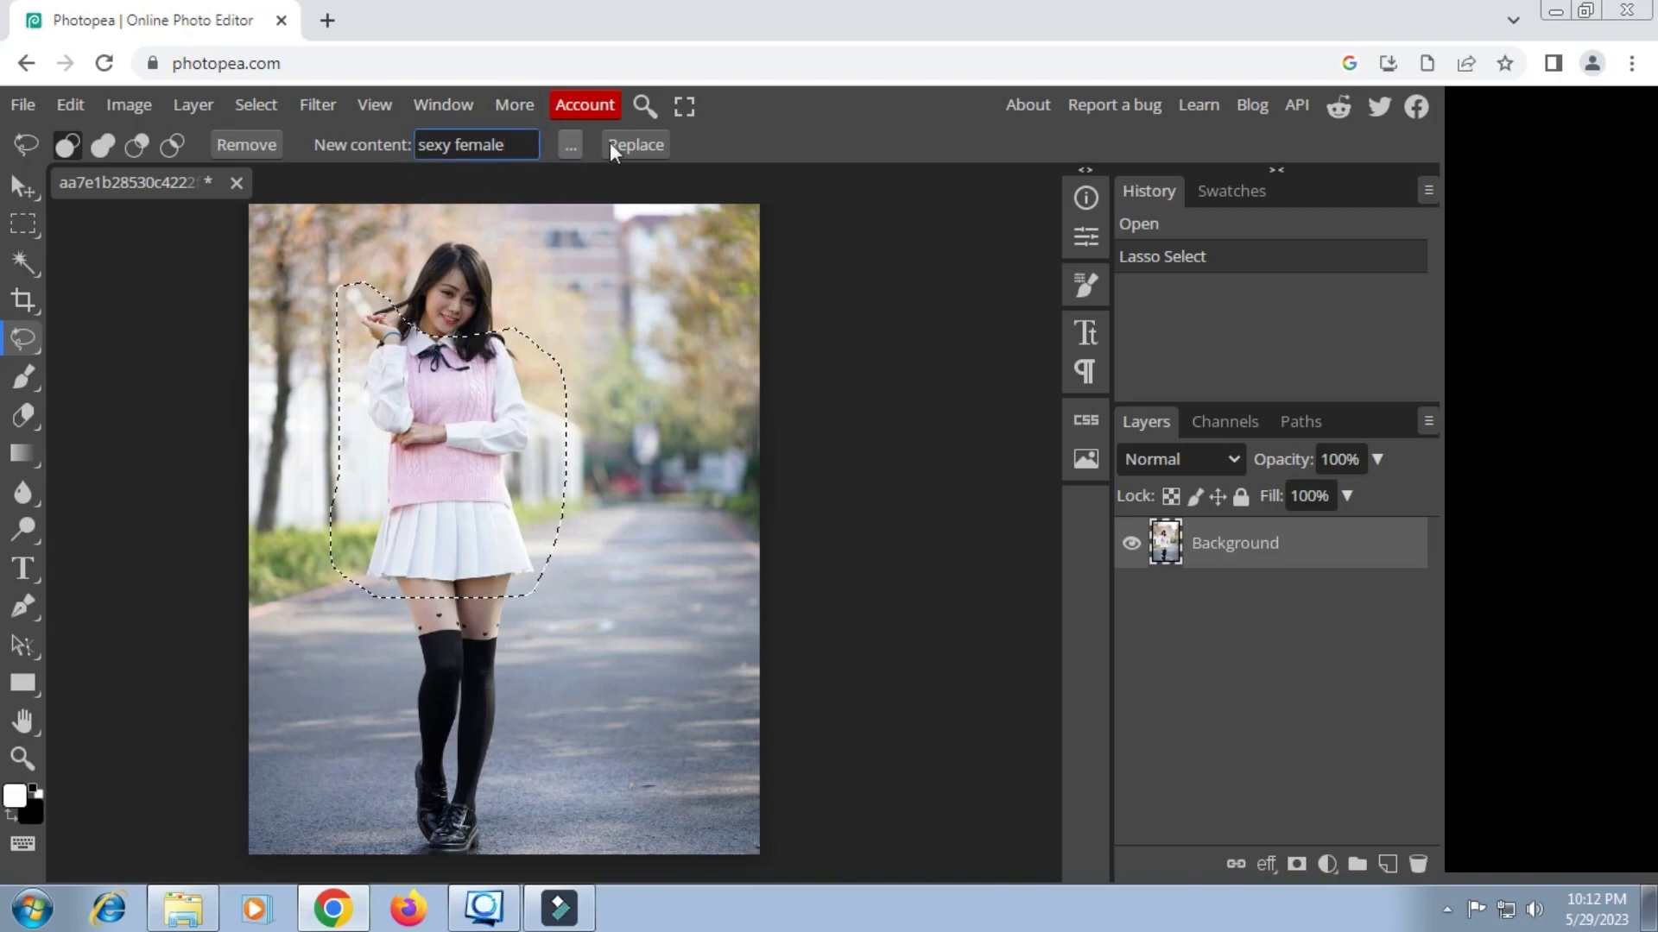
{"action": "left_click", "coordinate": [650, 152]}
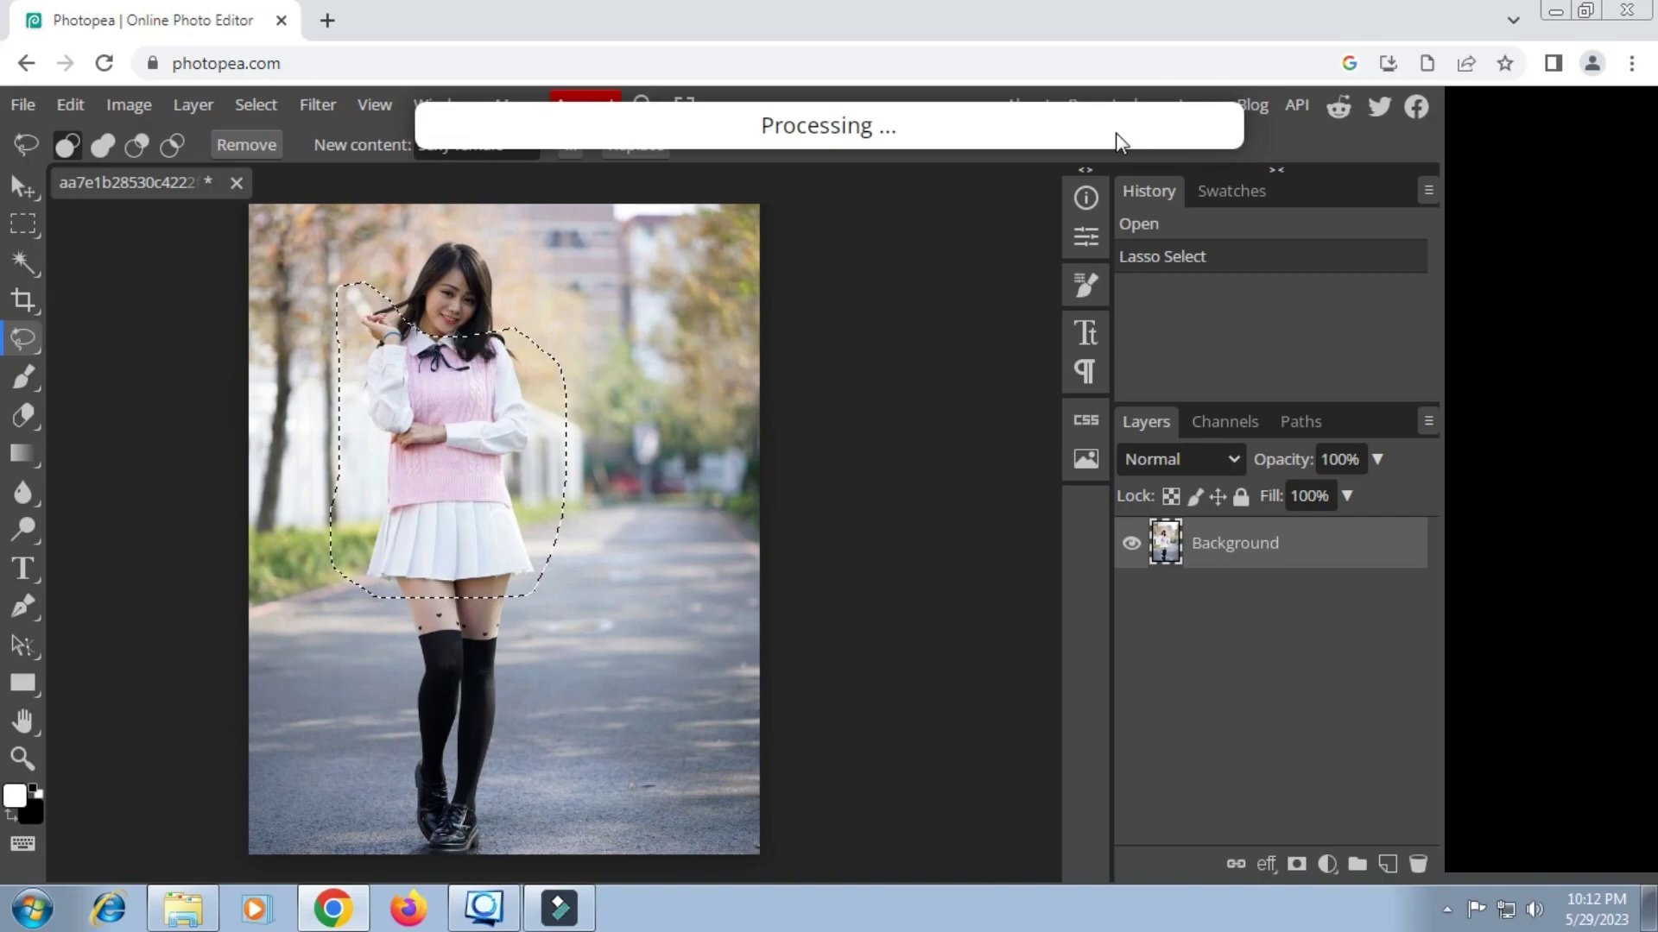
{"action": "left_click", "coordinate": [643, 145]}
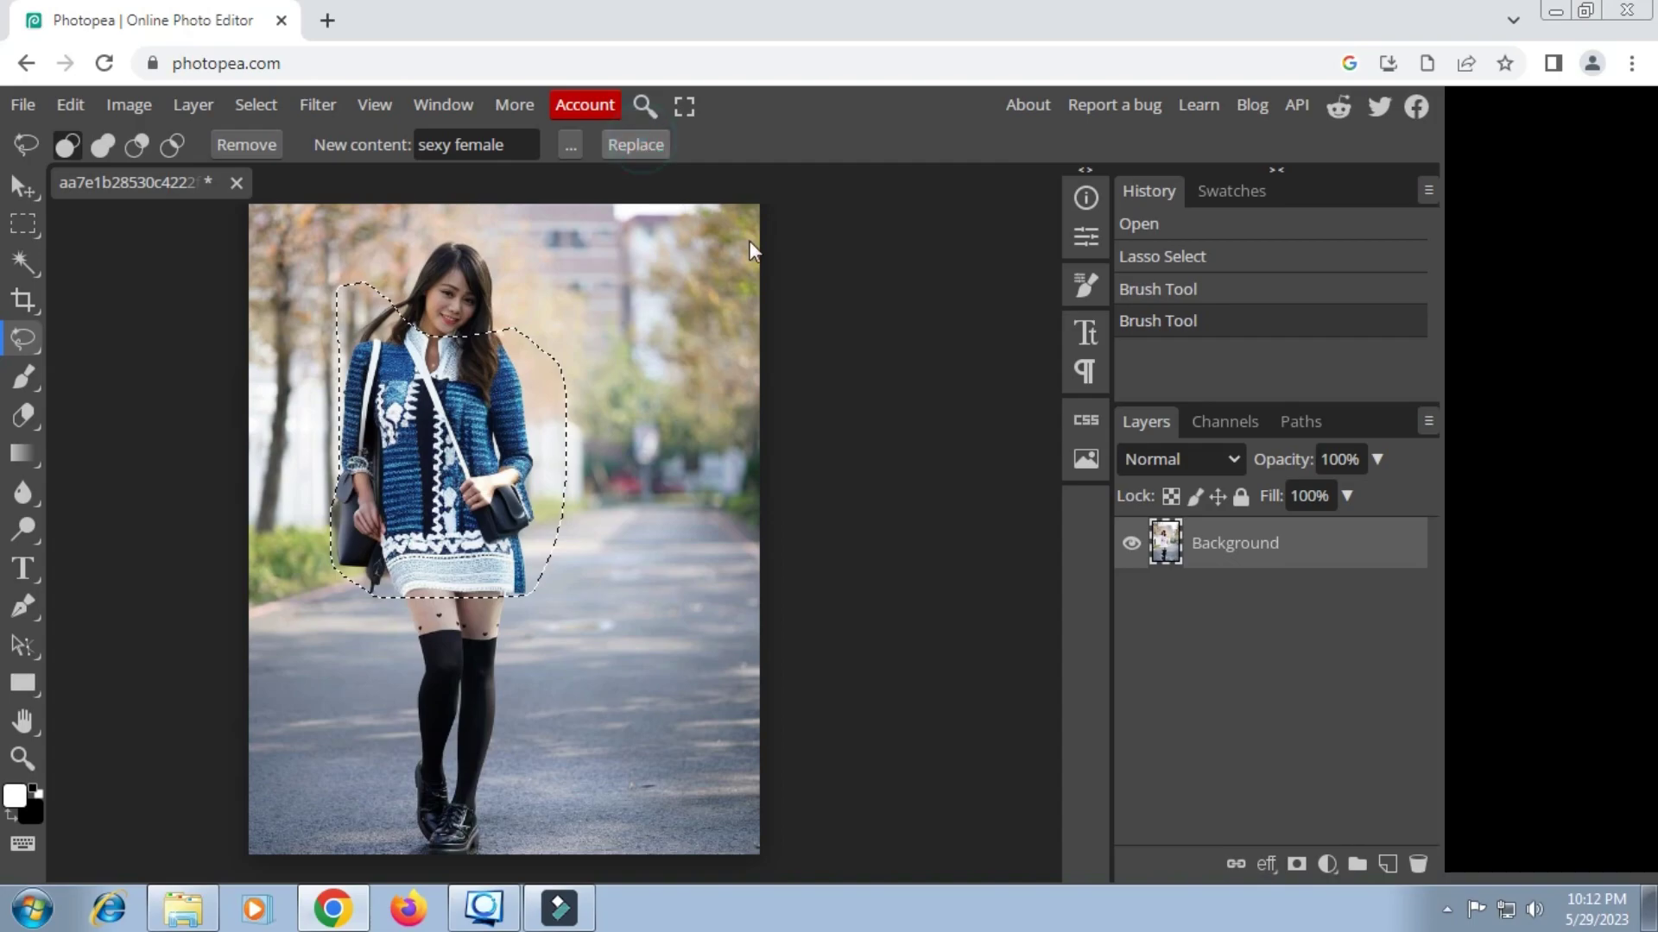
{"action": "left_click", "coordinate": [649, 159]}
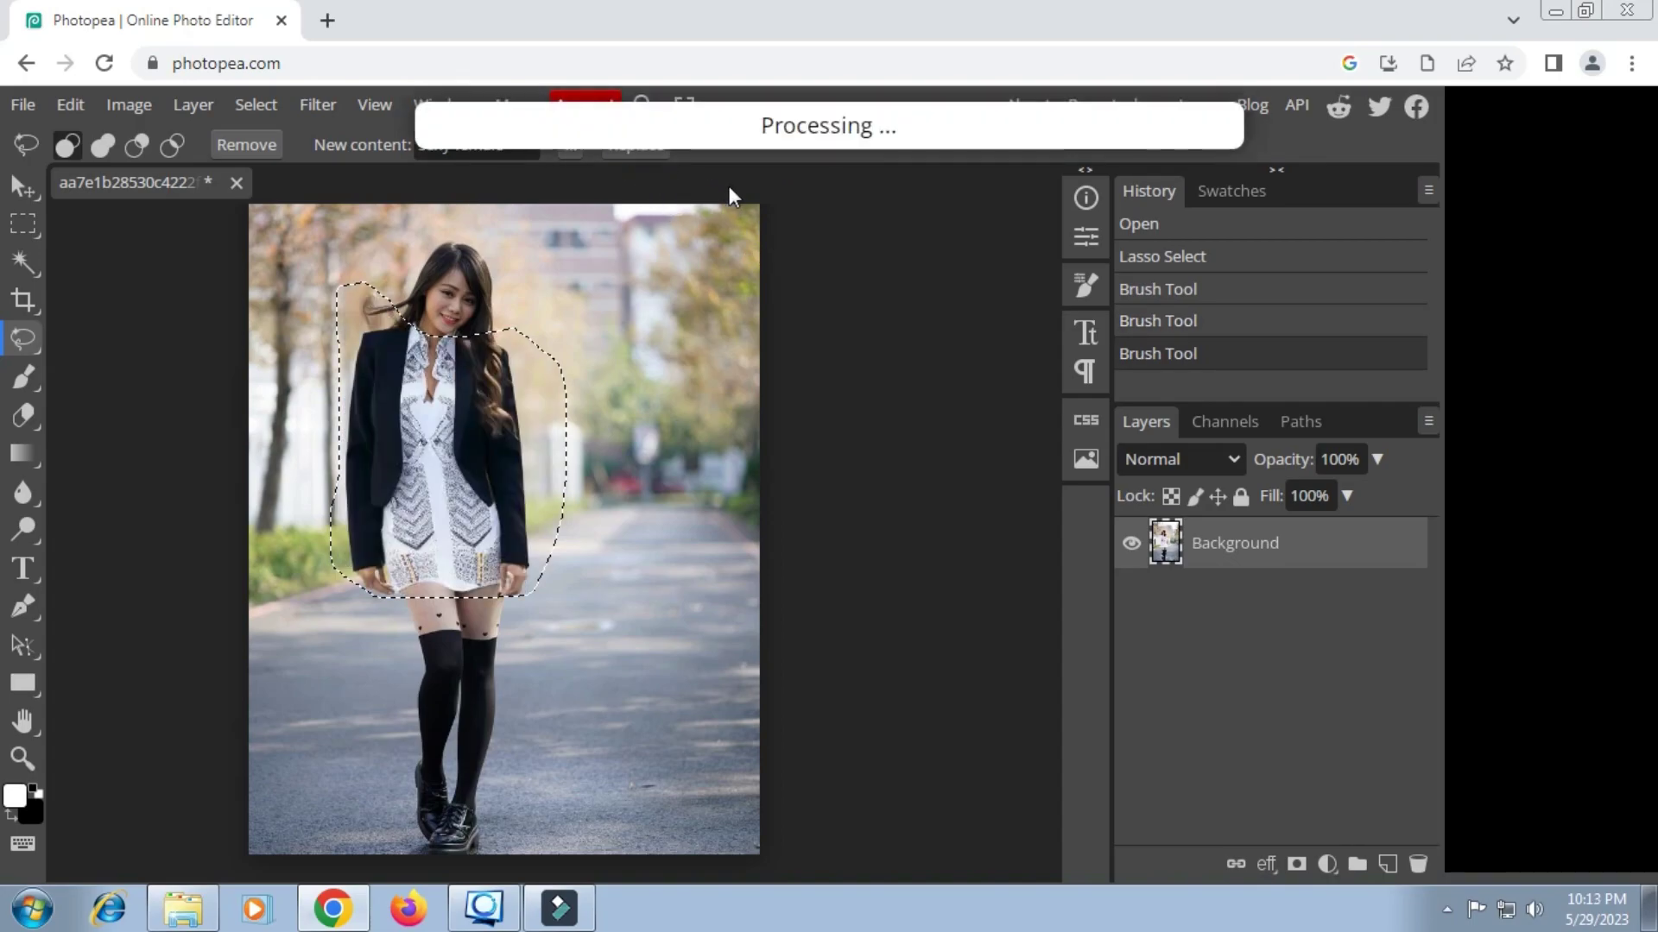
Generate one more outfit variant and rewrite the prompt to a sakura anime face description.
{"action": "left_click", "coordinate": [521, 204]}
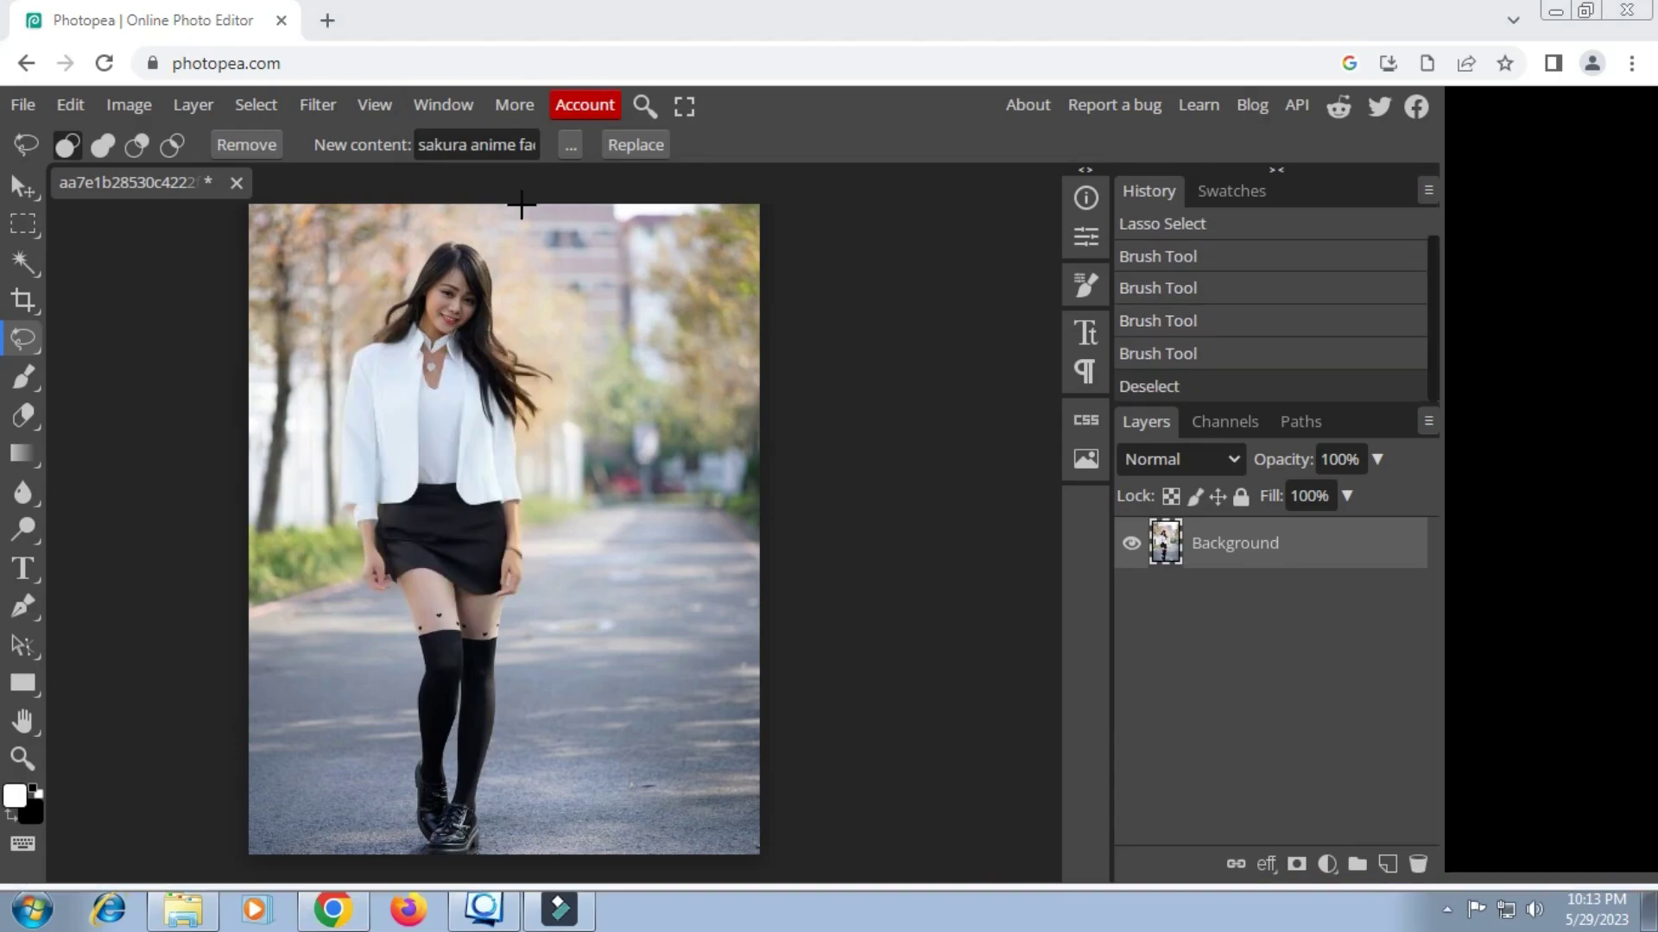
{"action": "left_click", "coordinate": [515, 145]}
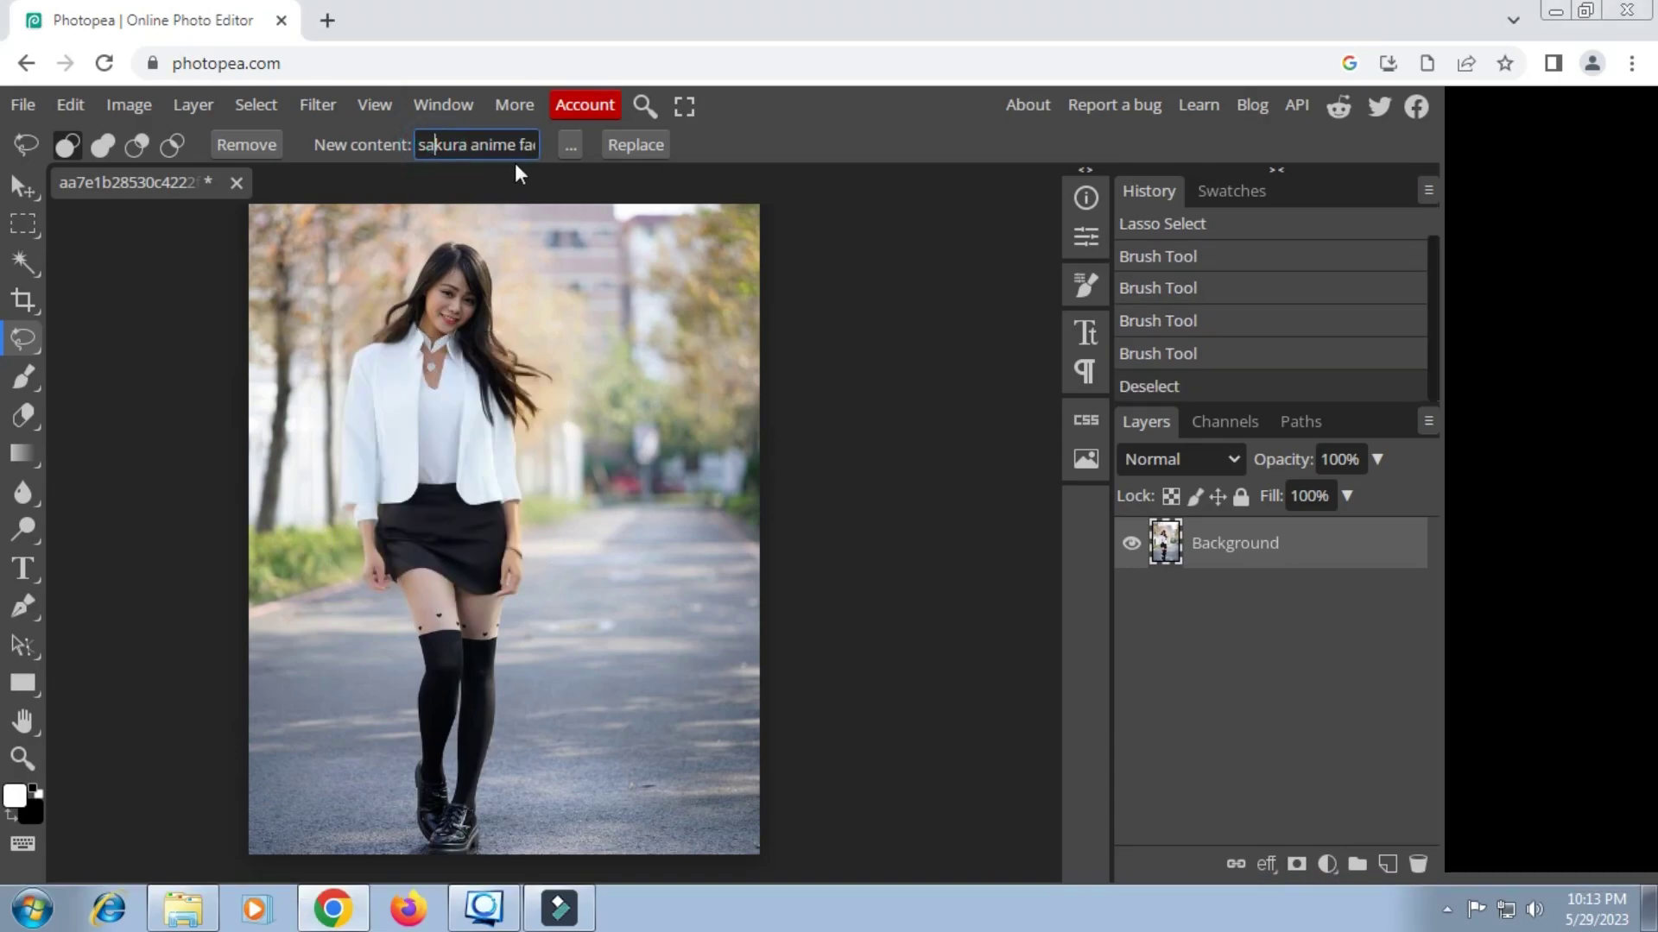
{"action": "key", "text": "Right"}
{"action": "key", "text": "Right"}
{"action": "key", "text": "End"}
{"action": "key", "text": "Home"}
{"action": "left_click", "coordinate": [735, 132]}
Lasso the head and generate an anime-style face with straight bangs and pink hair flowers.
{"action": "left_click_drag", "start_coordinate": [455, 238], "coordinate": [485, 347]}
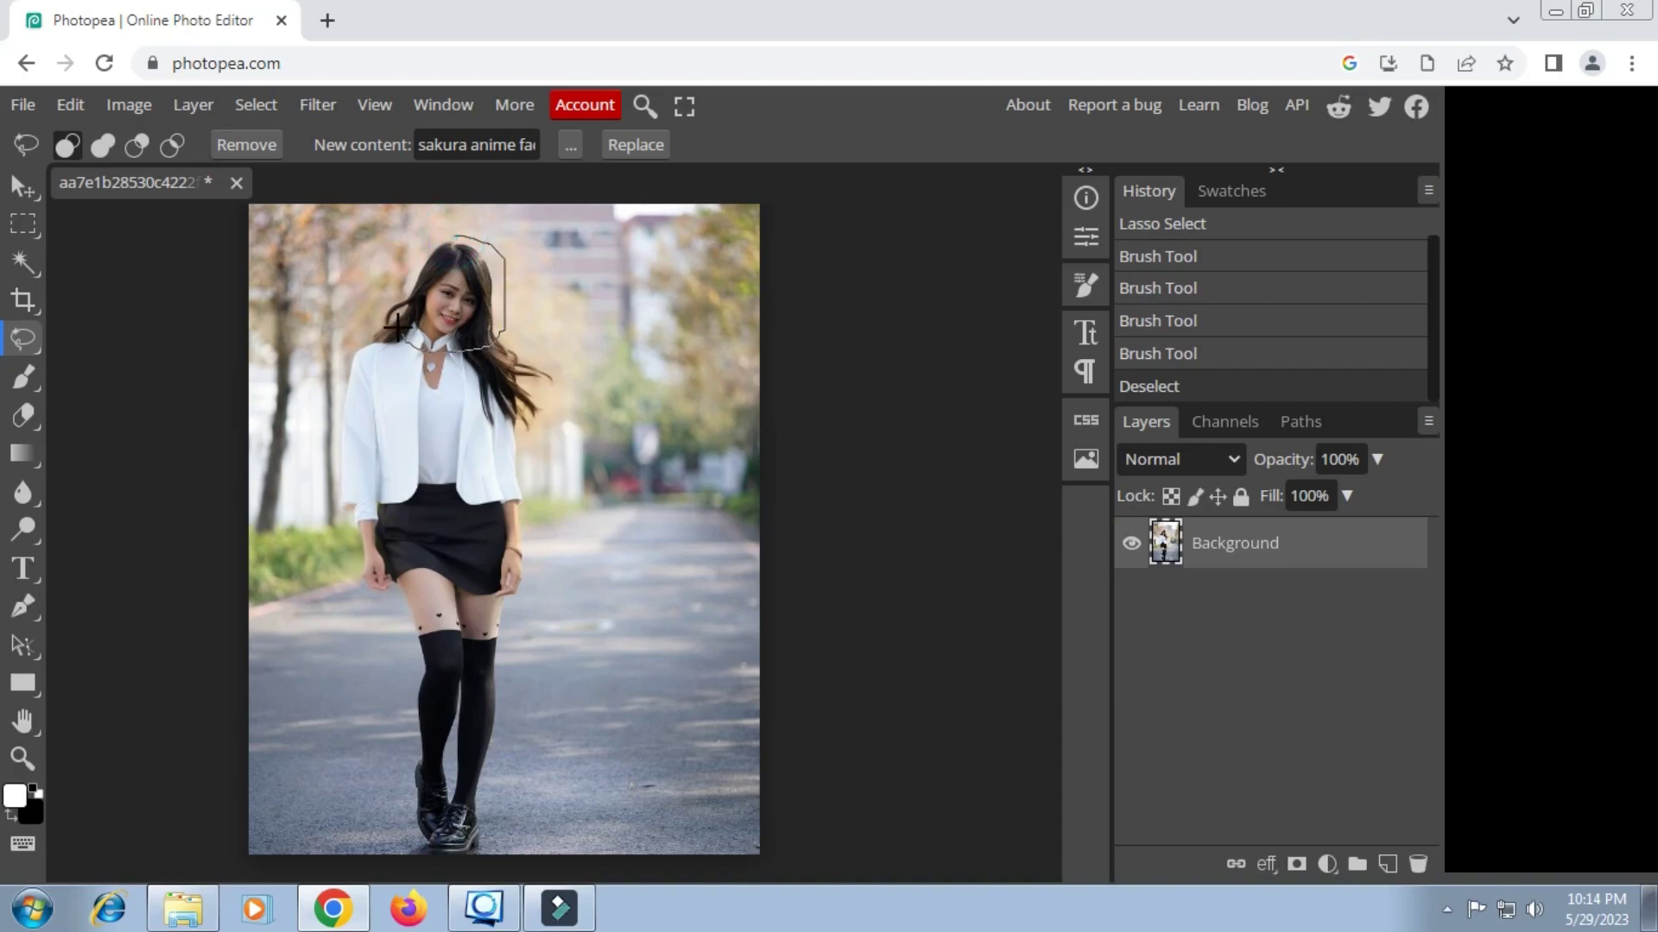
{"action": "left_click_drag", "start_coordinate": [423, 348], "coordinate": [414, 240]}
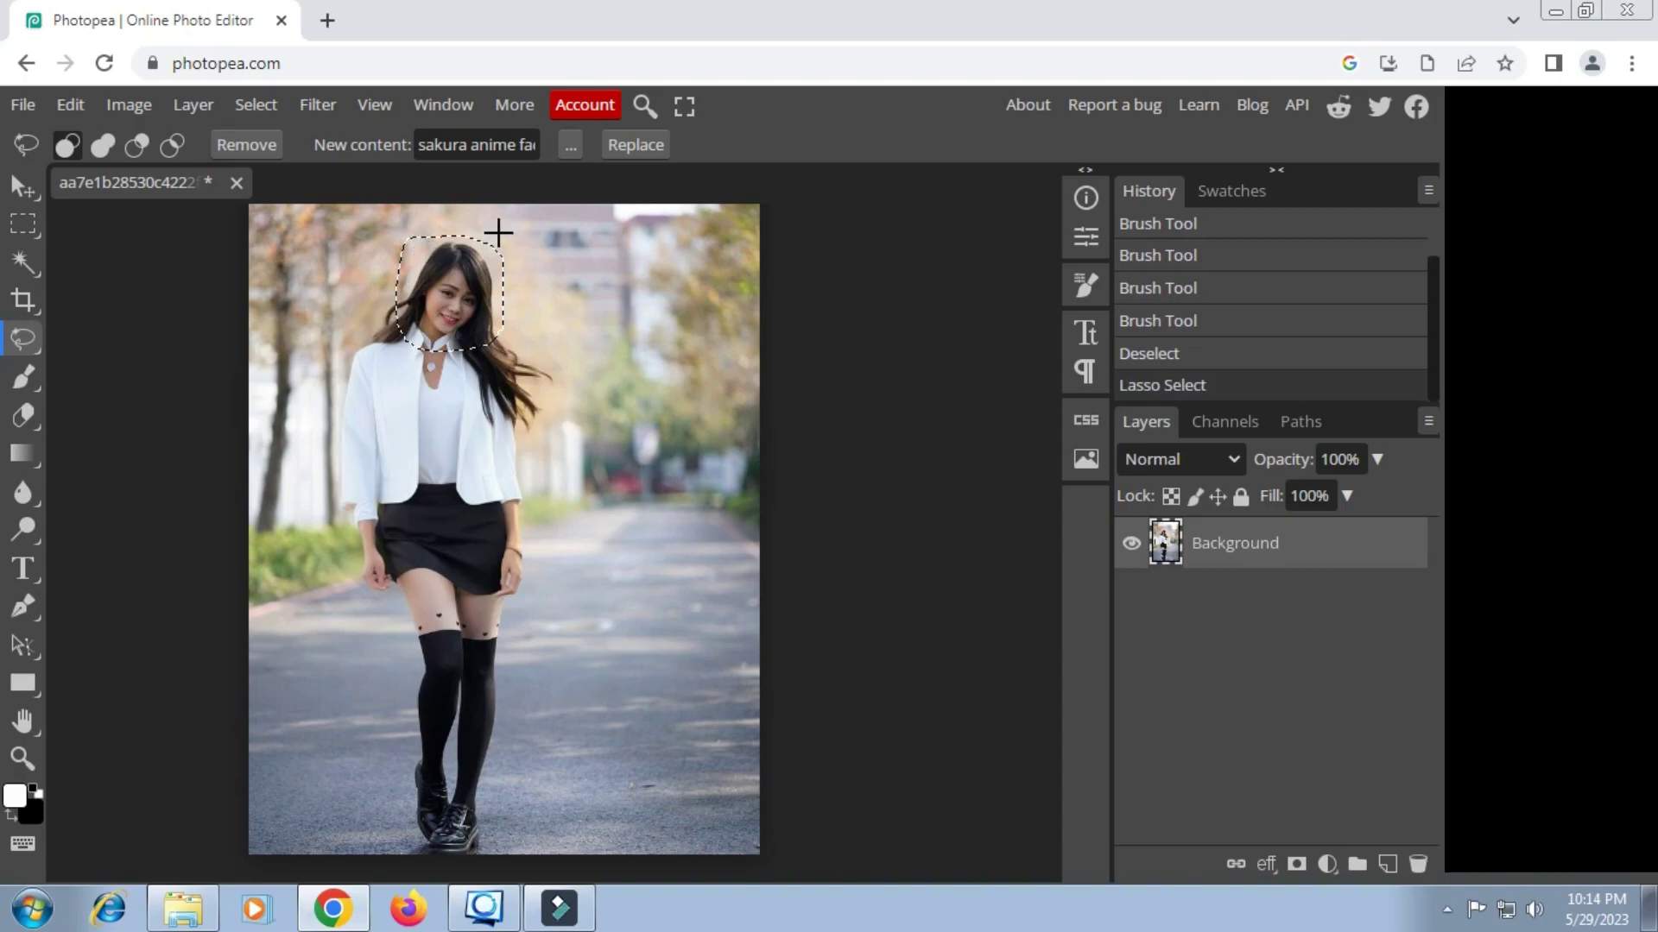
{"action": "left_click", "coordinate": [652, 143]}
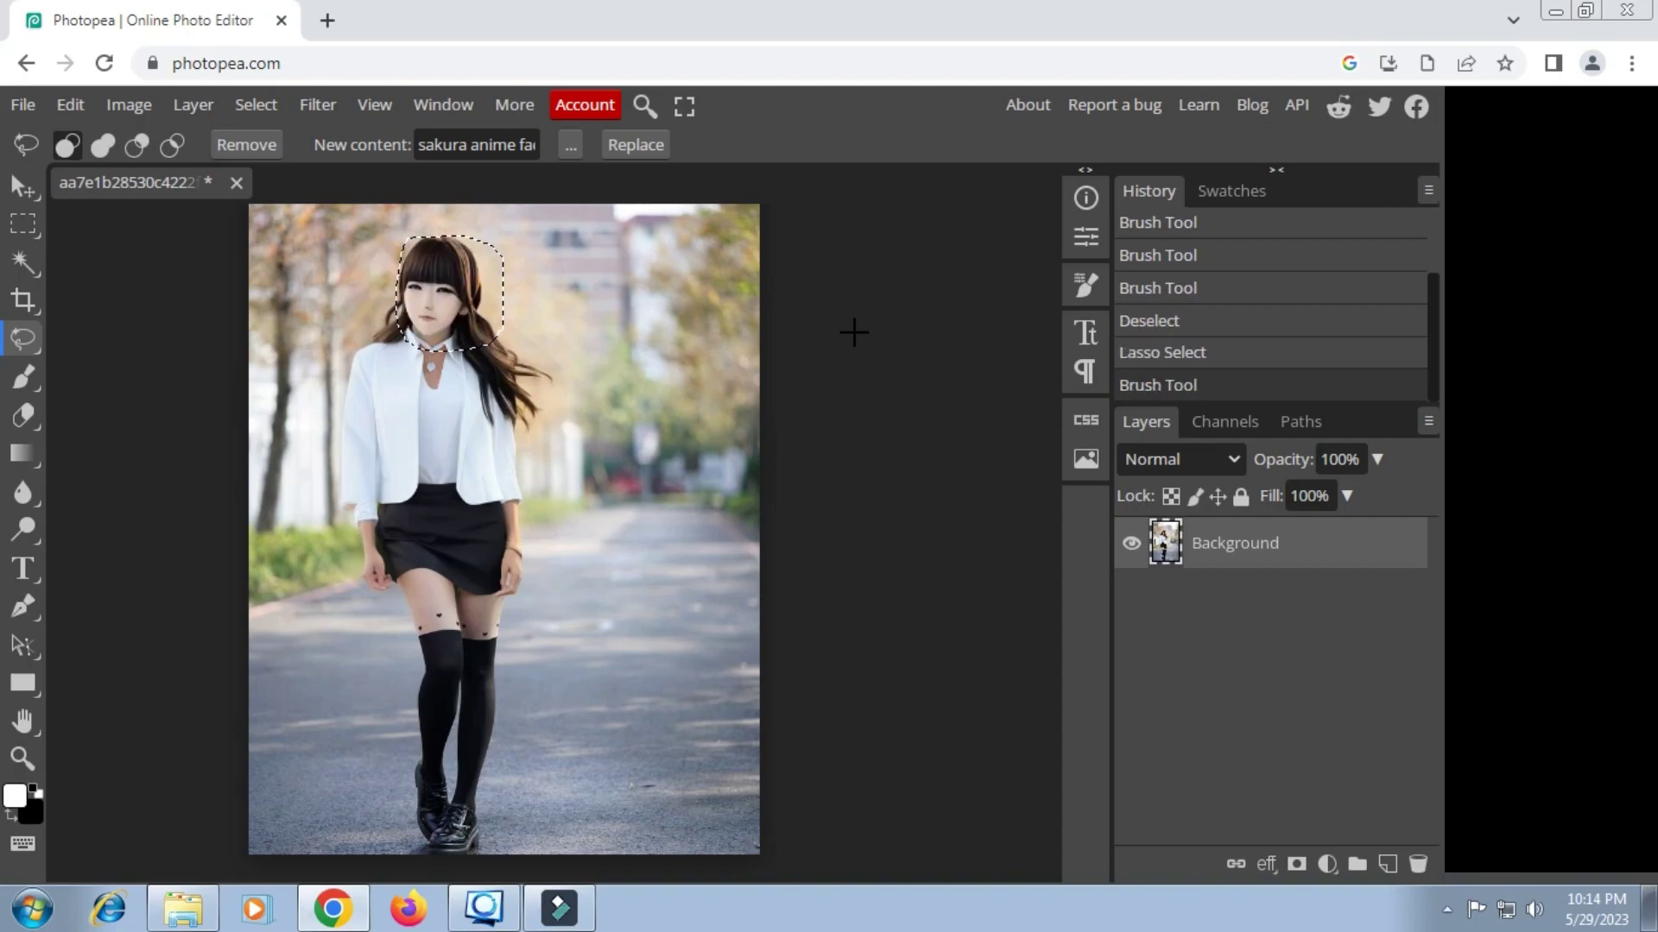
{"action": "left_click", "coordinate": [653, 148]}
{"action": "type", "text": "anime boobs"}
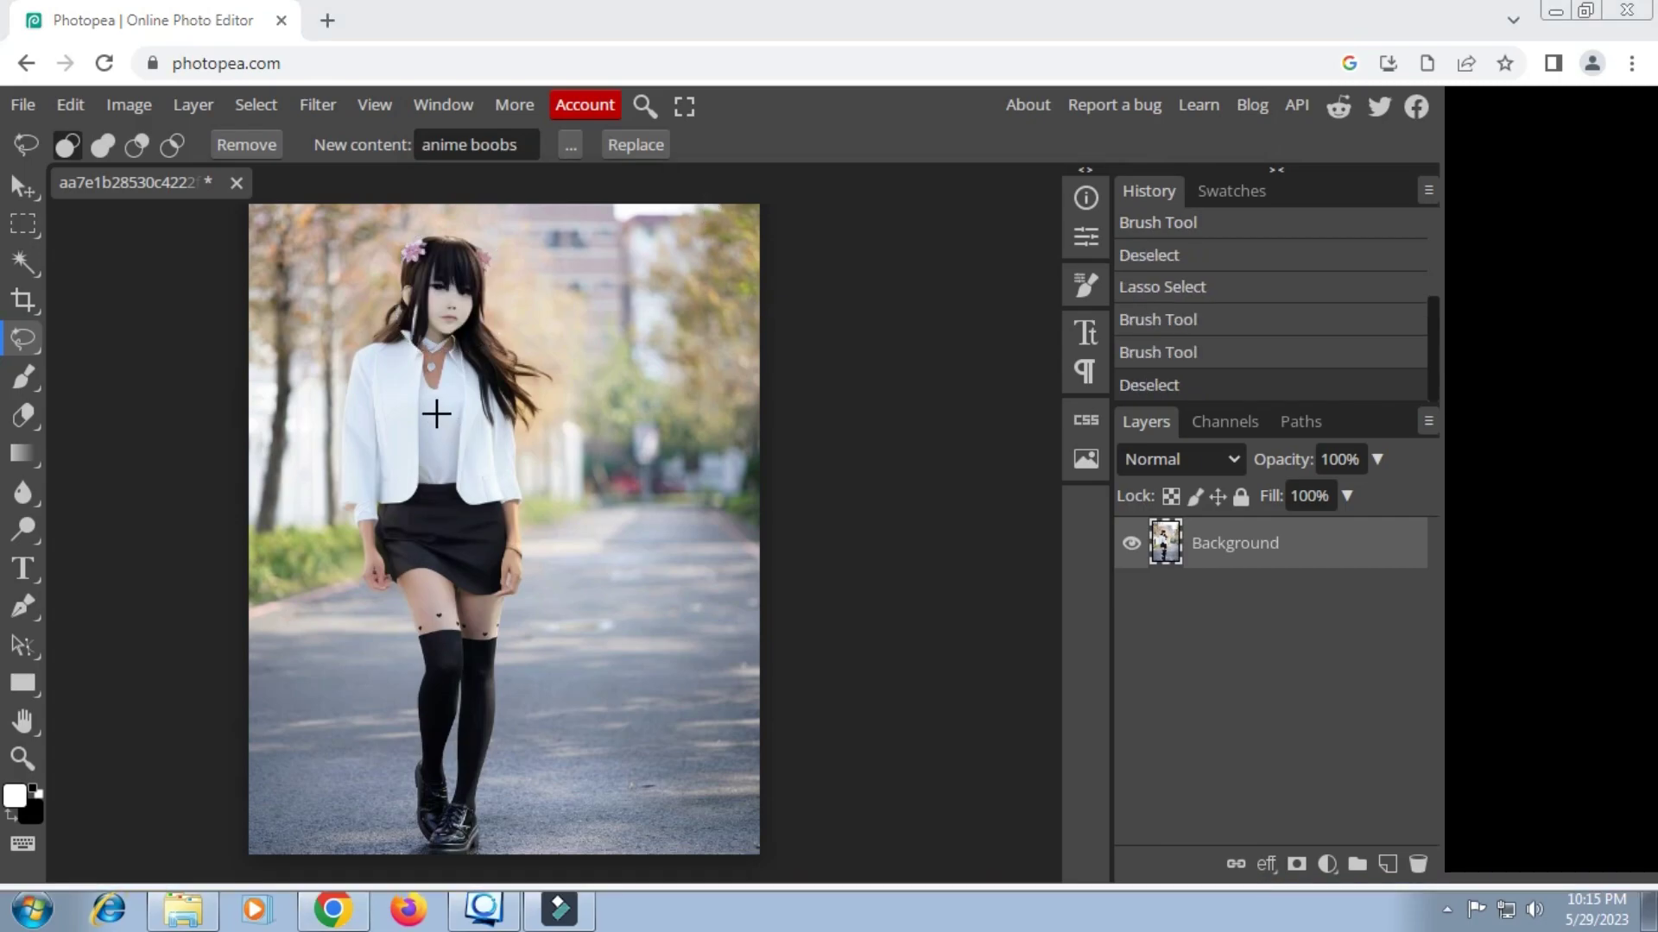
Lasso the chest between the blazer lapels and generate two AI variations there.
{"action": "left_click_drag", "start_coordinate": [386, 360], "coordinate": [470, 367]}
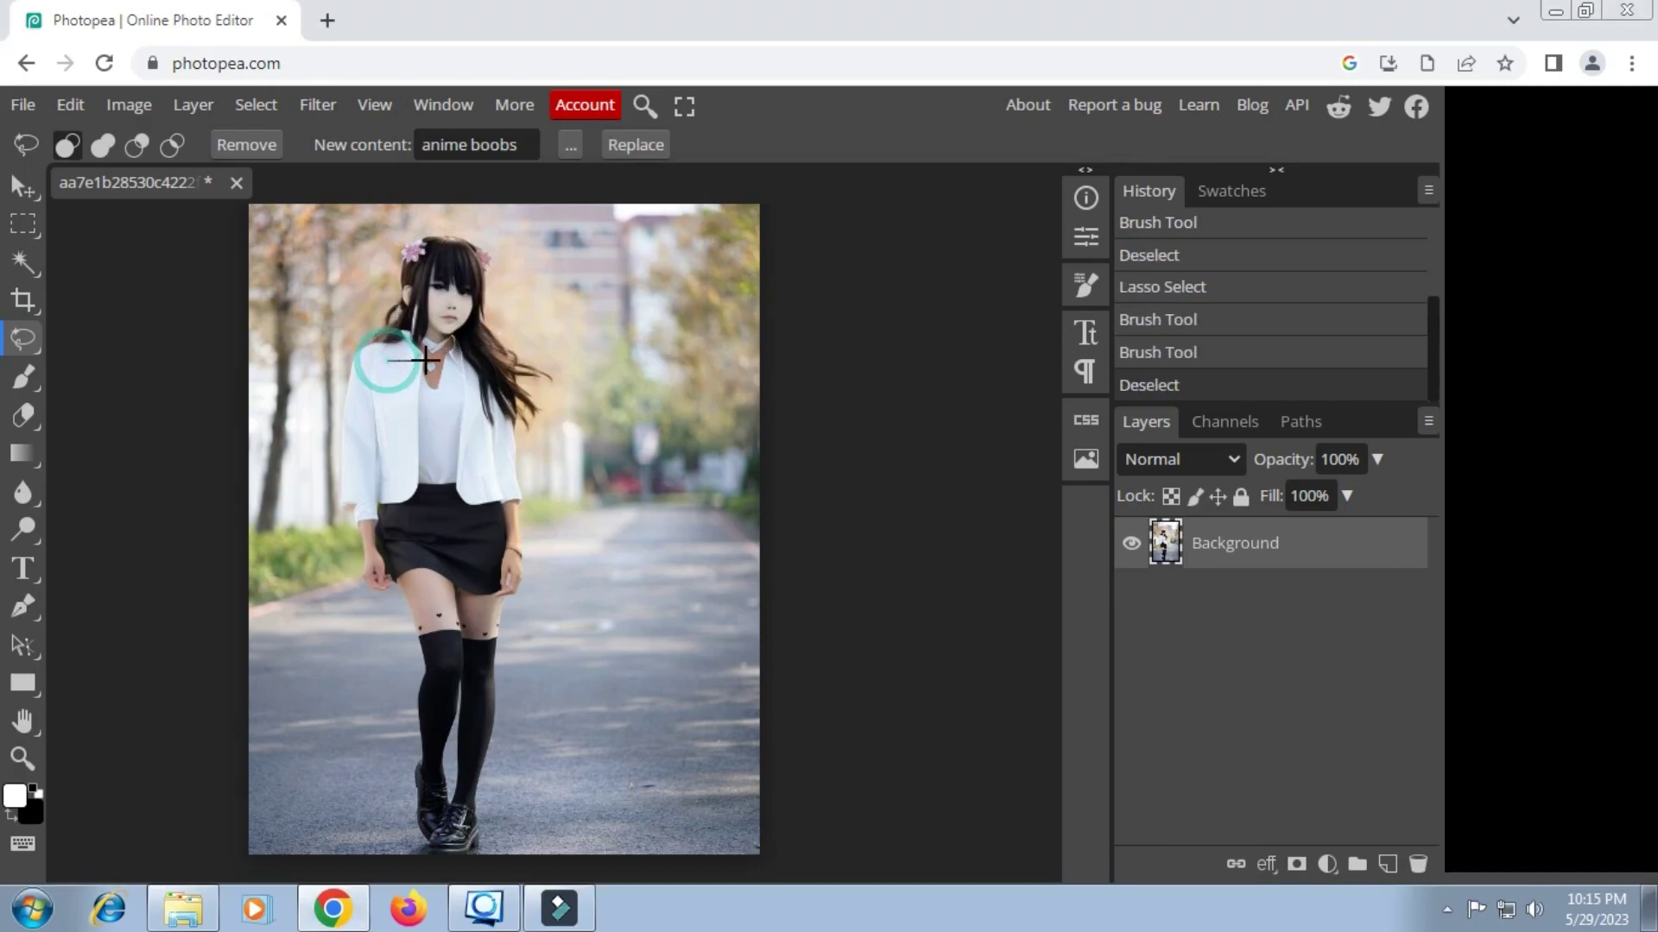
{"action": "left_click", "coordinate": [467, 406]}
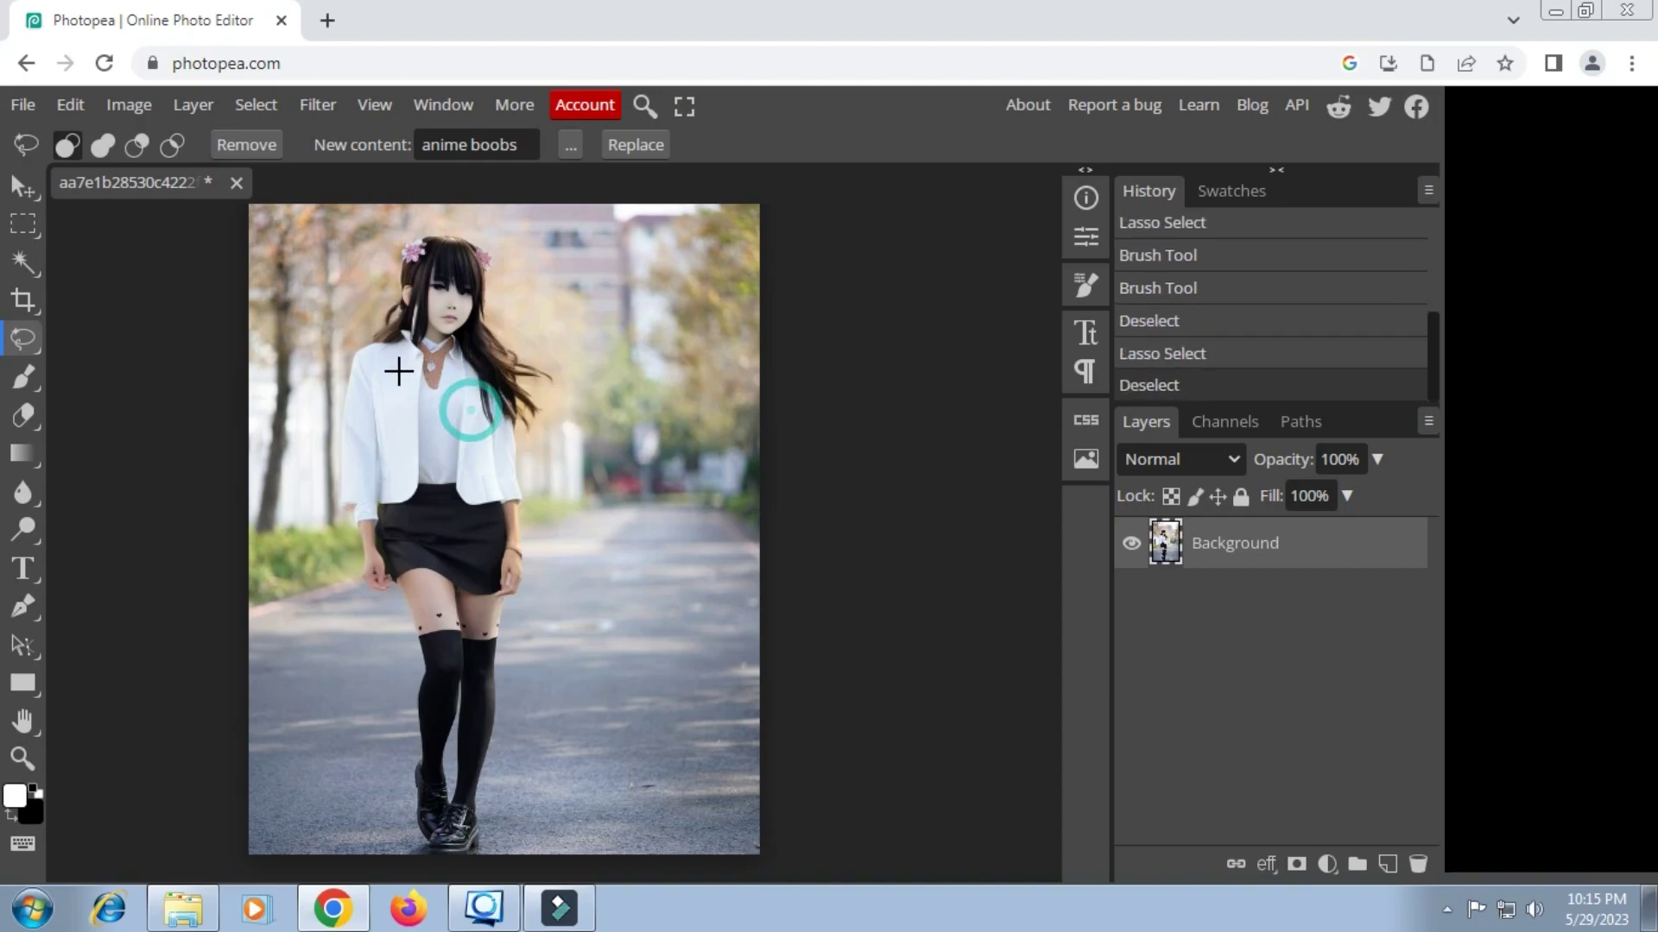
{"action": "mouse_move", "coordinate": [370, 359]}
{"action": "left_mouse_down"}
{"action": "mouse_move", "coordinate": [471, 350]}
{"action": "mouse_move", "coordinate": [363, 377]}
{"action": "left_mouse_up"}
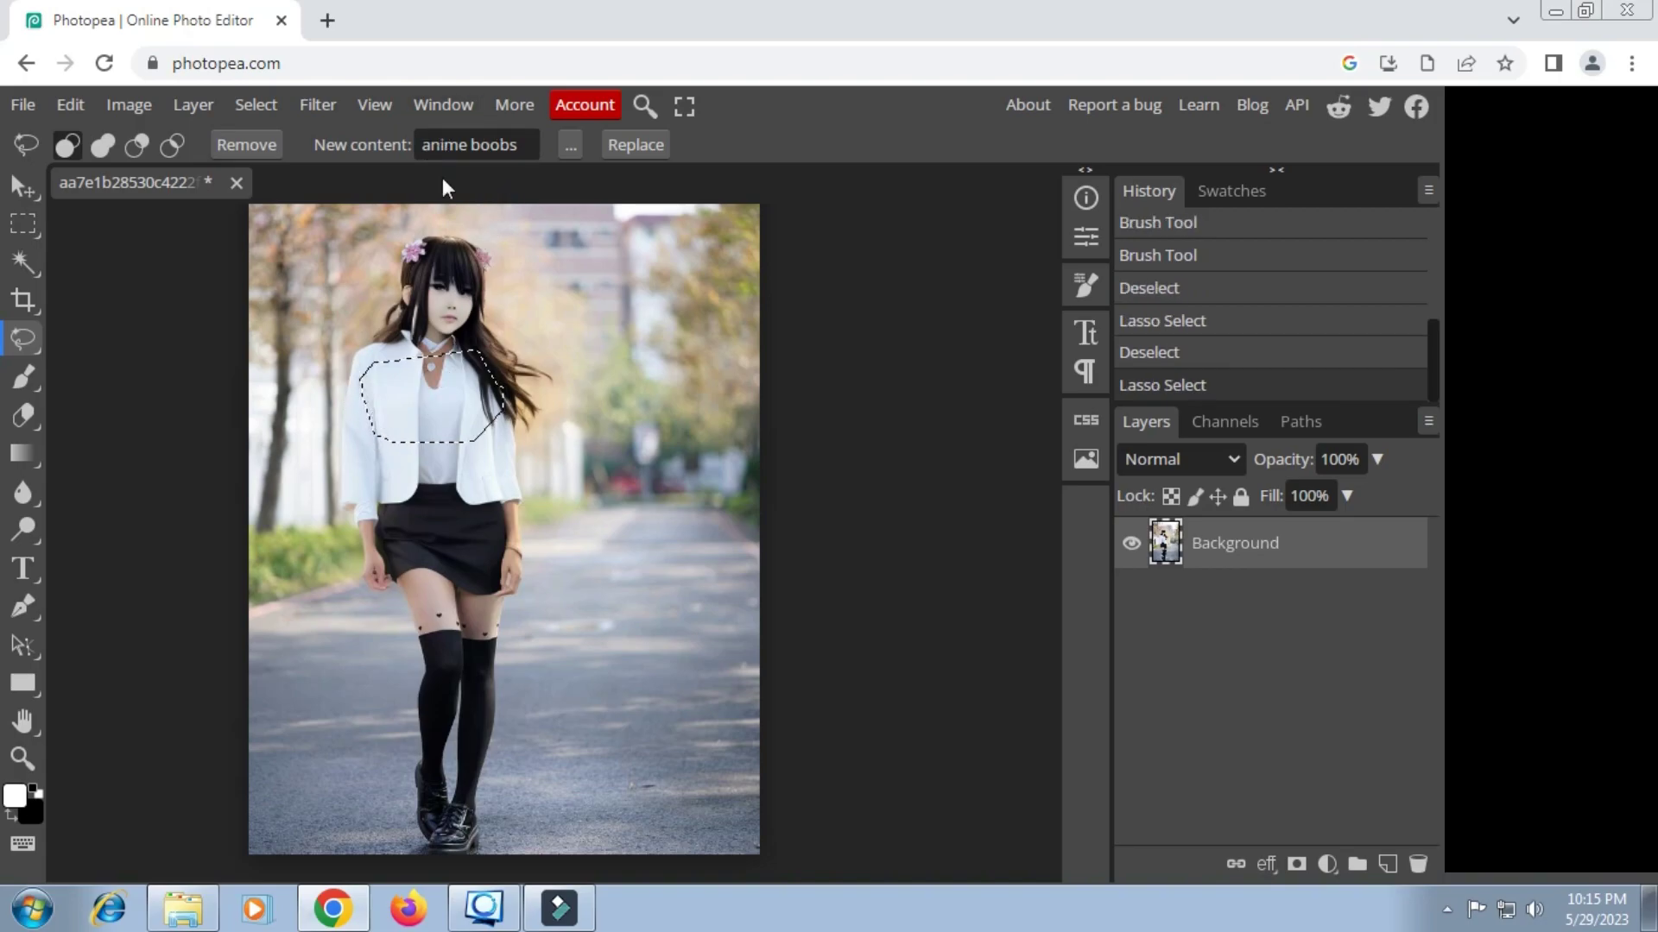
{"action": "left_click", "coordinate": [635, 145]}
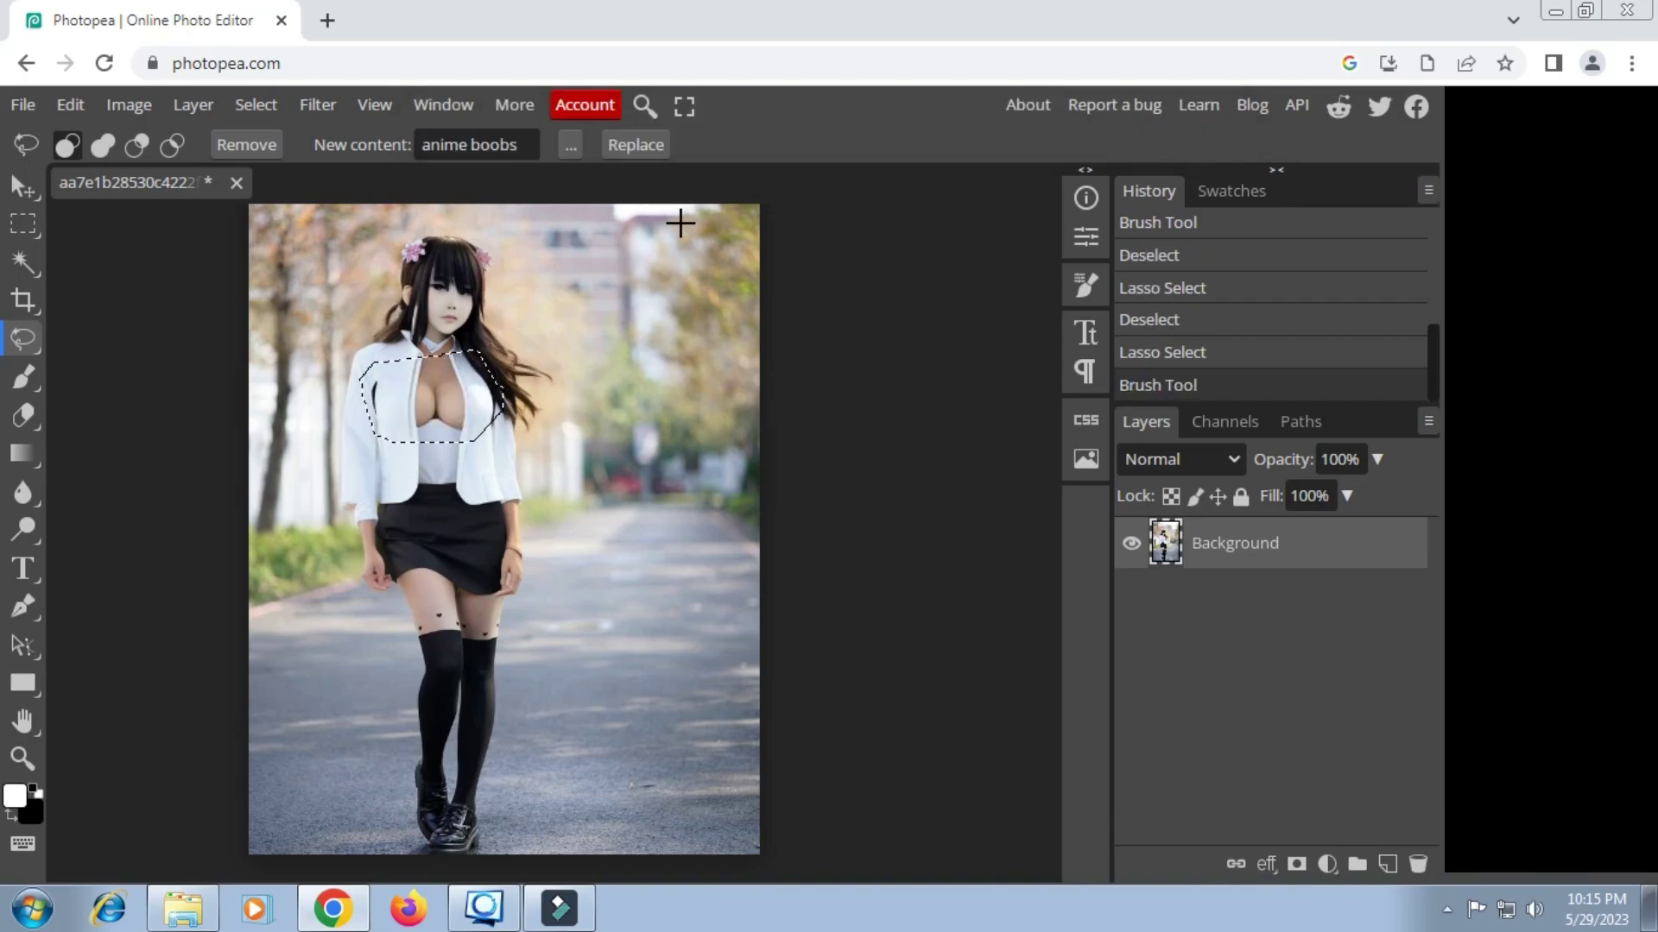
{"action": "left_click", "coordinate": [634, 145]}
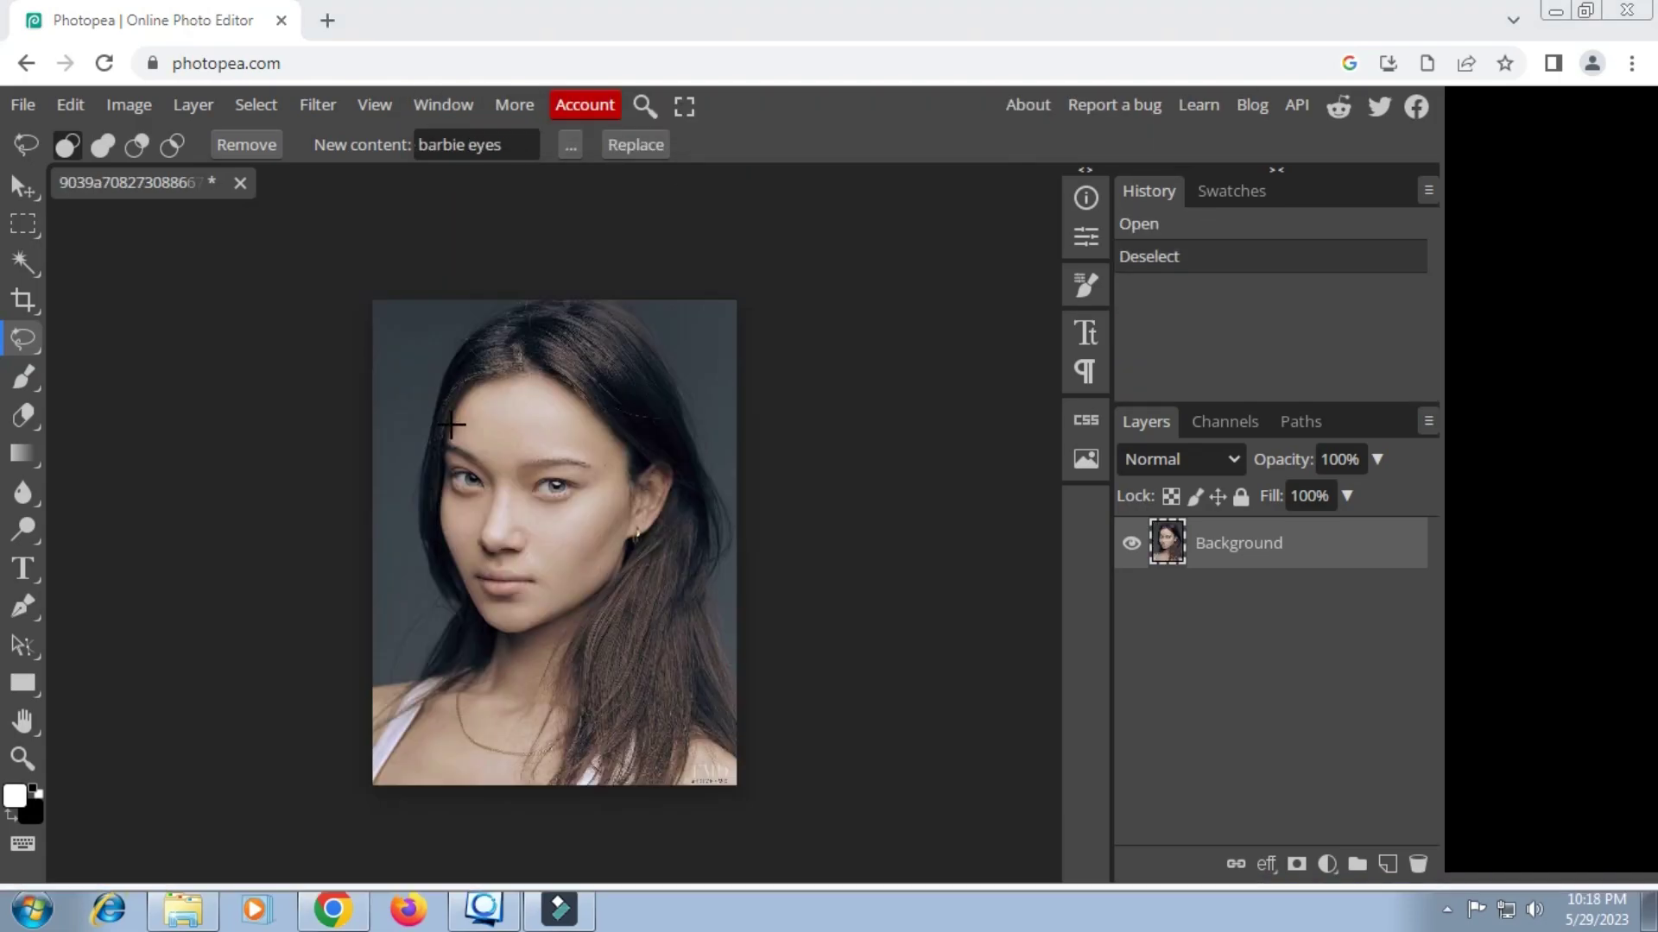
Generate 'barbie eyes' on both eyes until blue irises with pink-and-blue lashes appear, then deselect.
{"action": "mouse_move", "coordinate": [445, 427]}
{"action": "left_mouse_down"}
{"action": "mouse_move", "coordinate": [609, 455]}
{"action": "mouse_move", "coordinate": [596, 504]}
{"action": "mouse_move", "coordinate": [559, 522]}
{"action": "mouse_move", "coordinate": [453, 515]}
{"action": "left_mouse_up"}
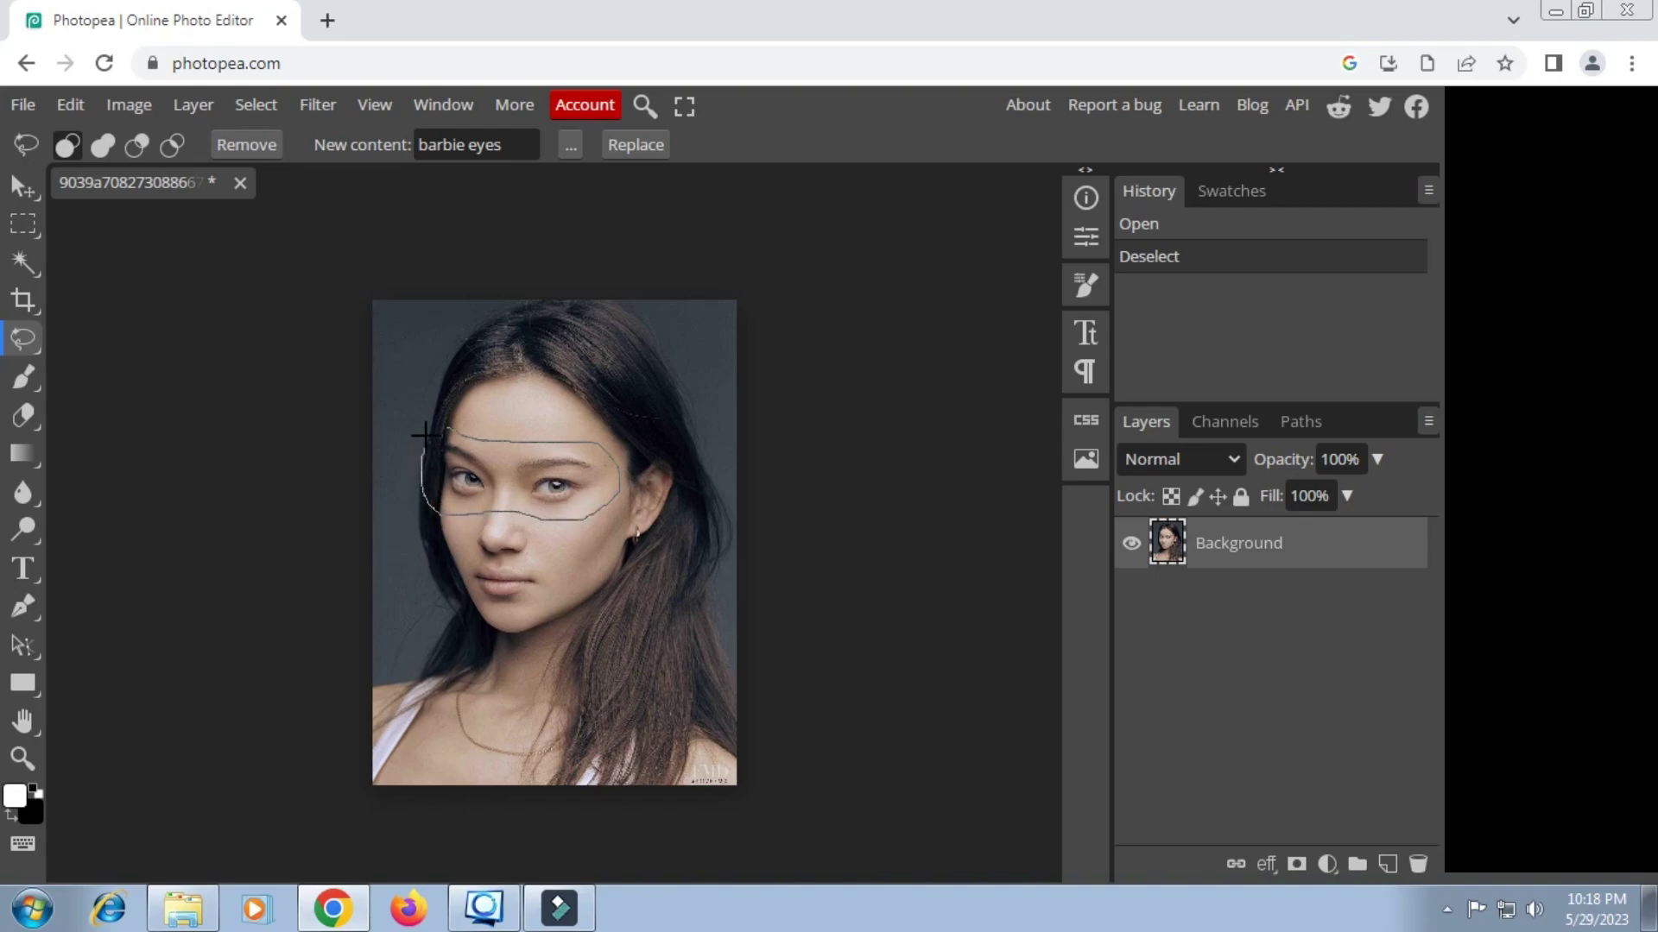
{"action": "left_click_drag", "start_coordinate": [520, 421], "coordinate": [513, 383]}
{"action": "left_click", "coordinate": [533, 149]}
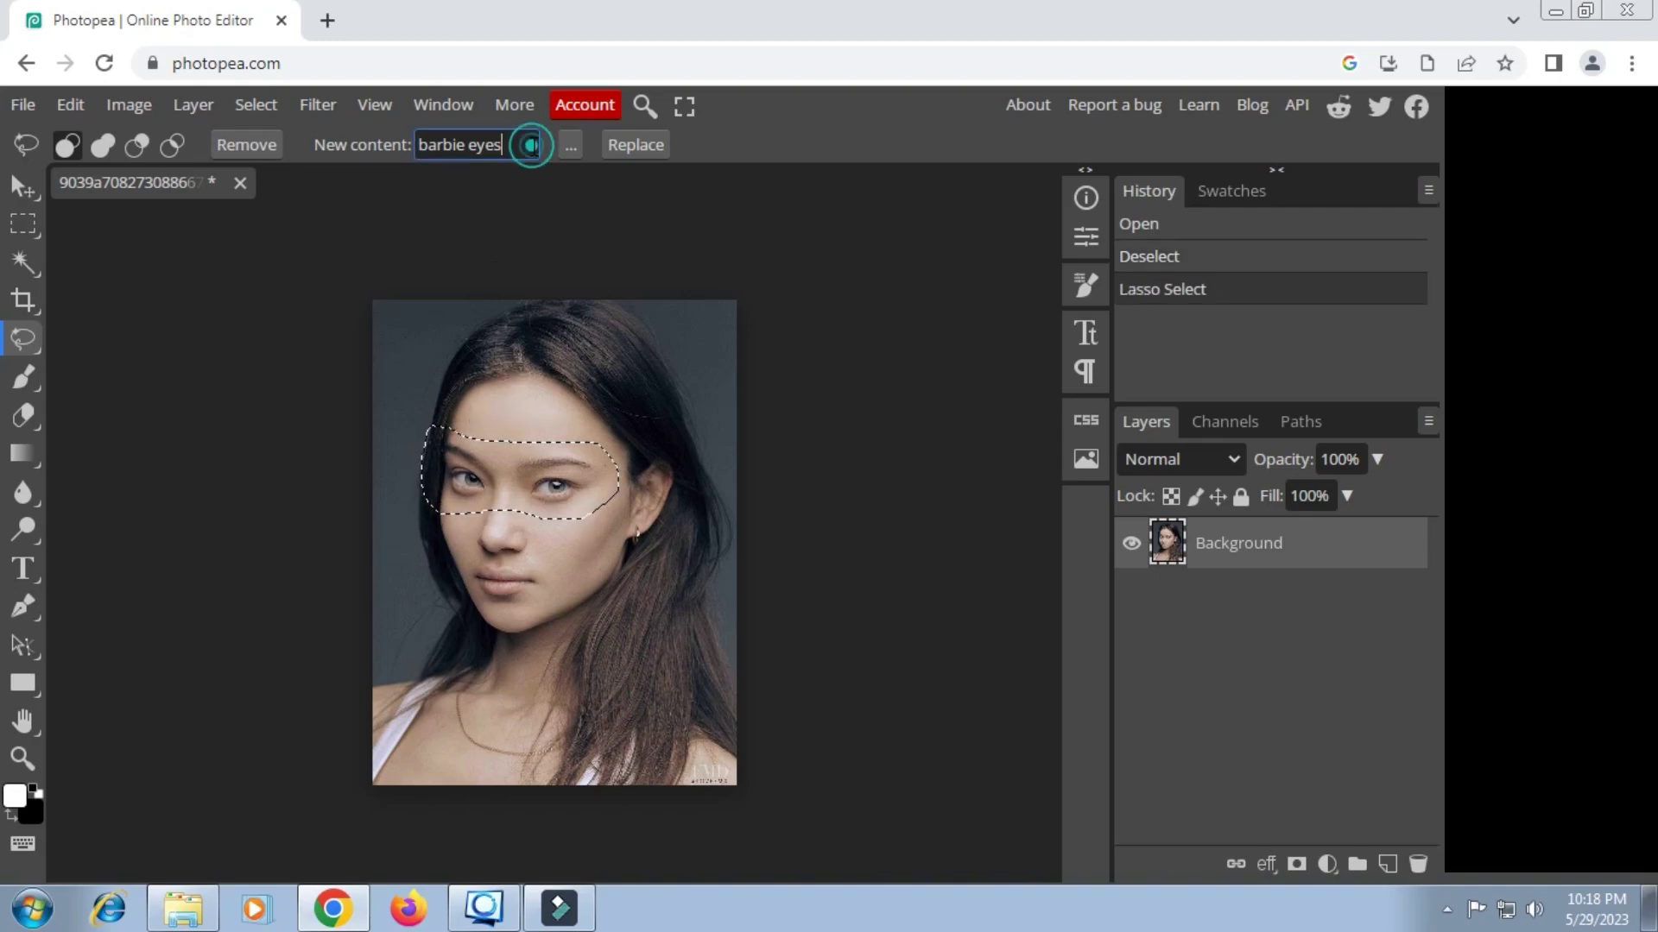
{"action": "left_click", "coordinate": [638, 147]}
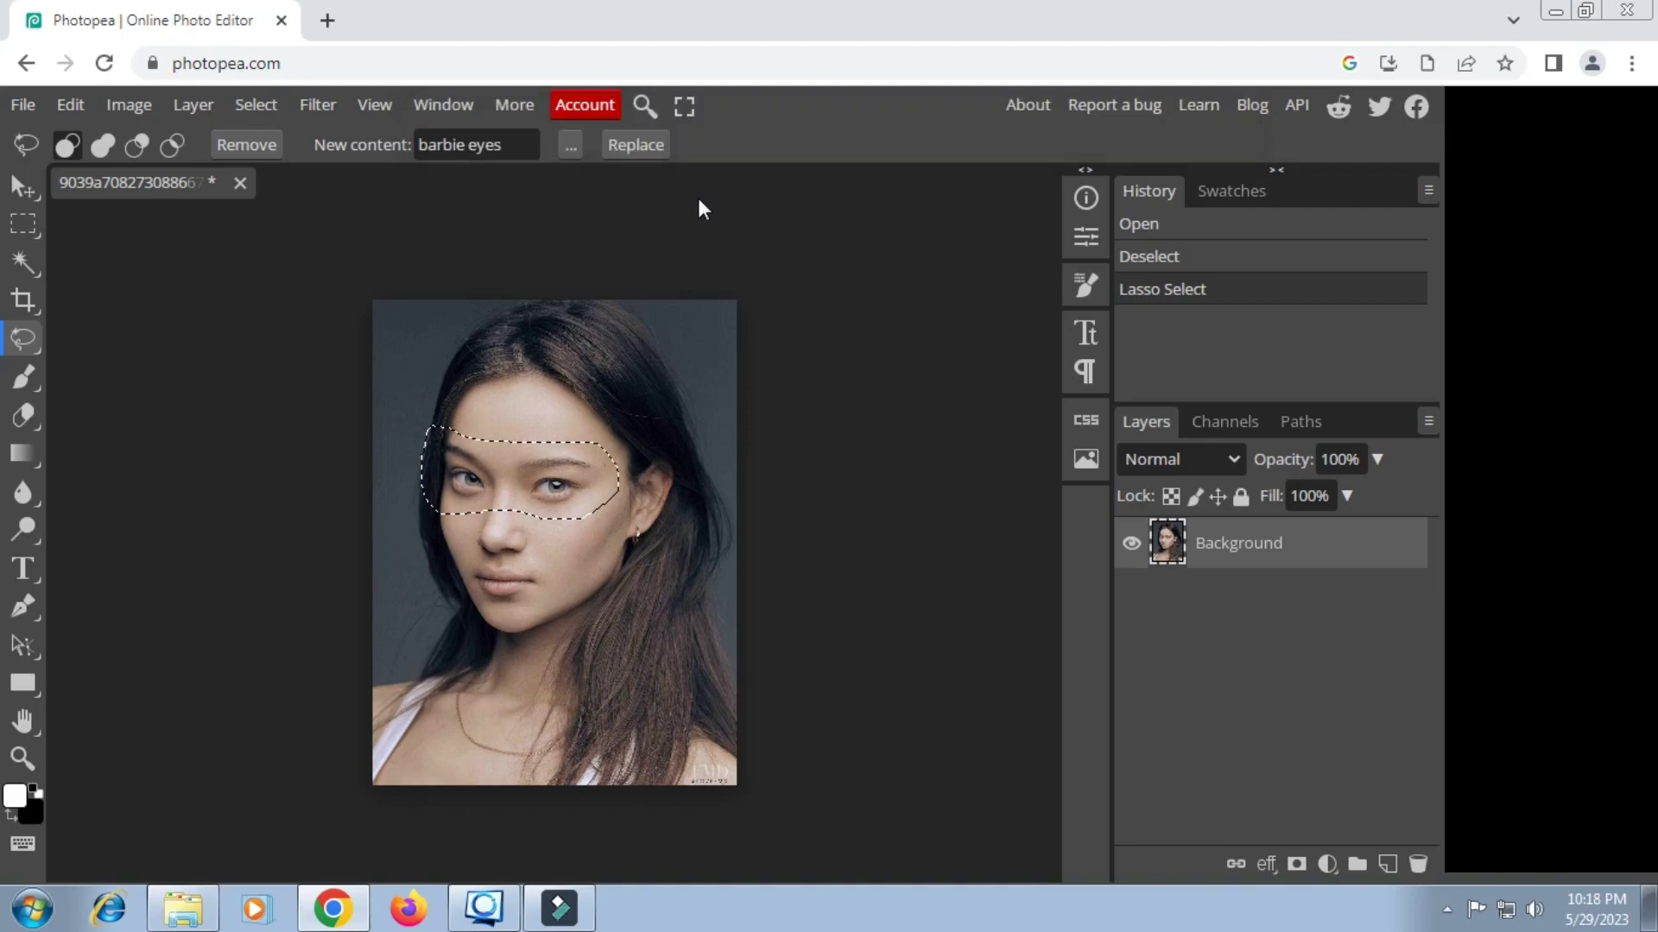
{"action": "left_click", "coordinate": [636, 144]}
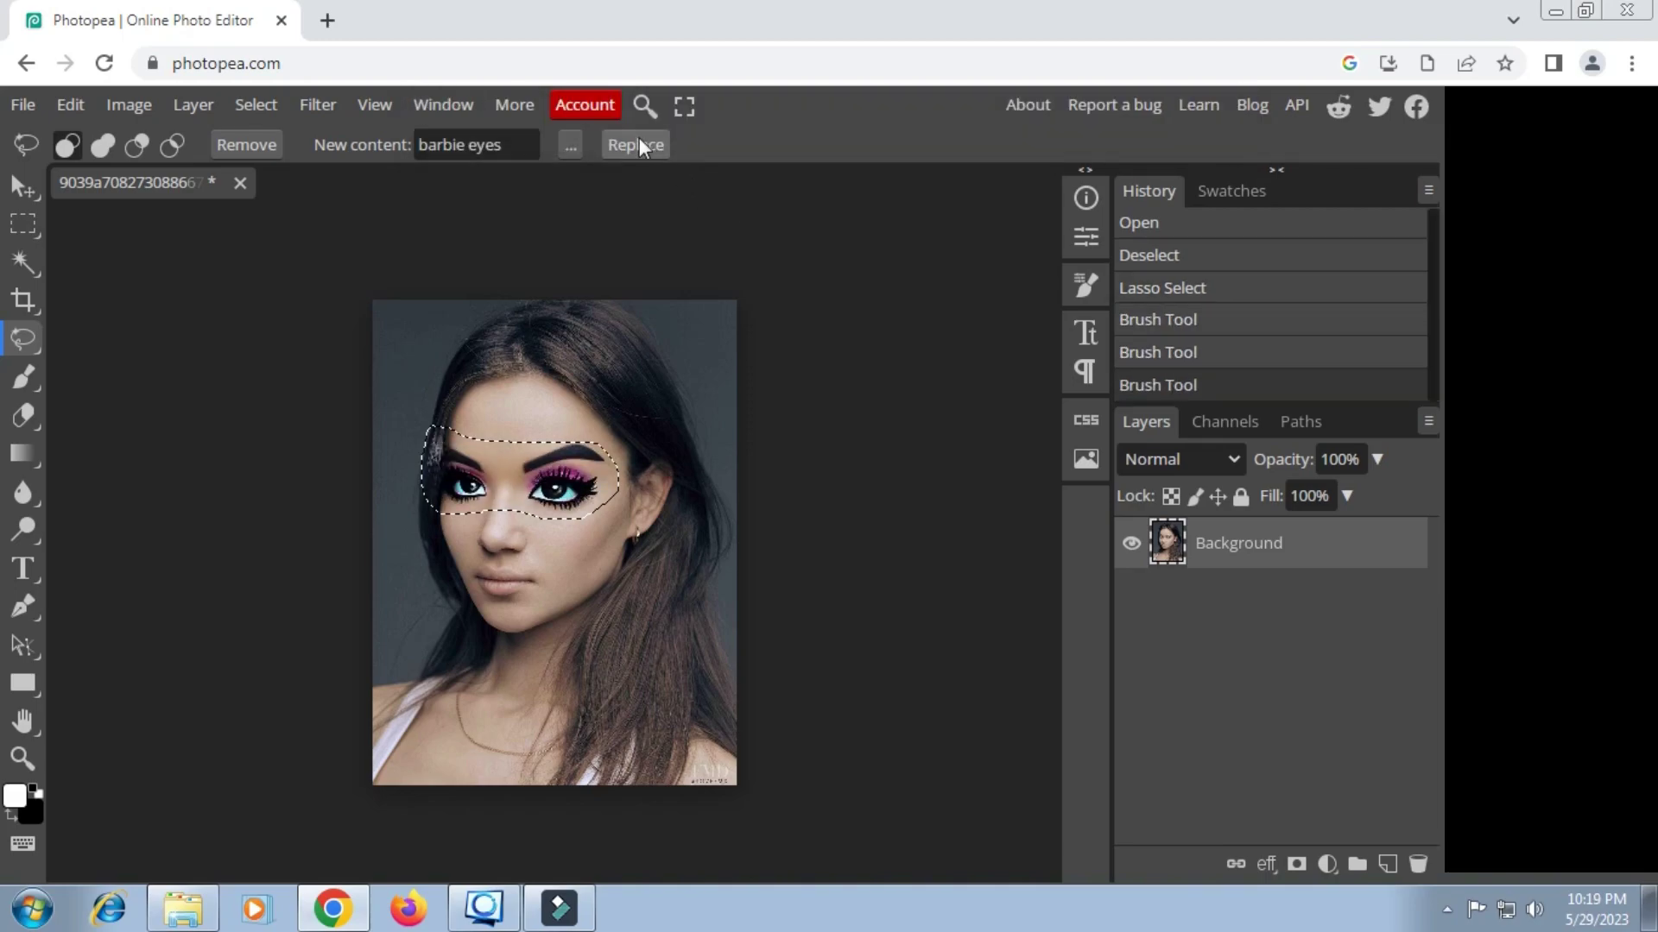
{"action": "left_click", "coordinate": [637, 145]}
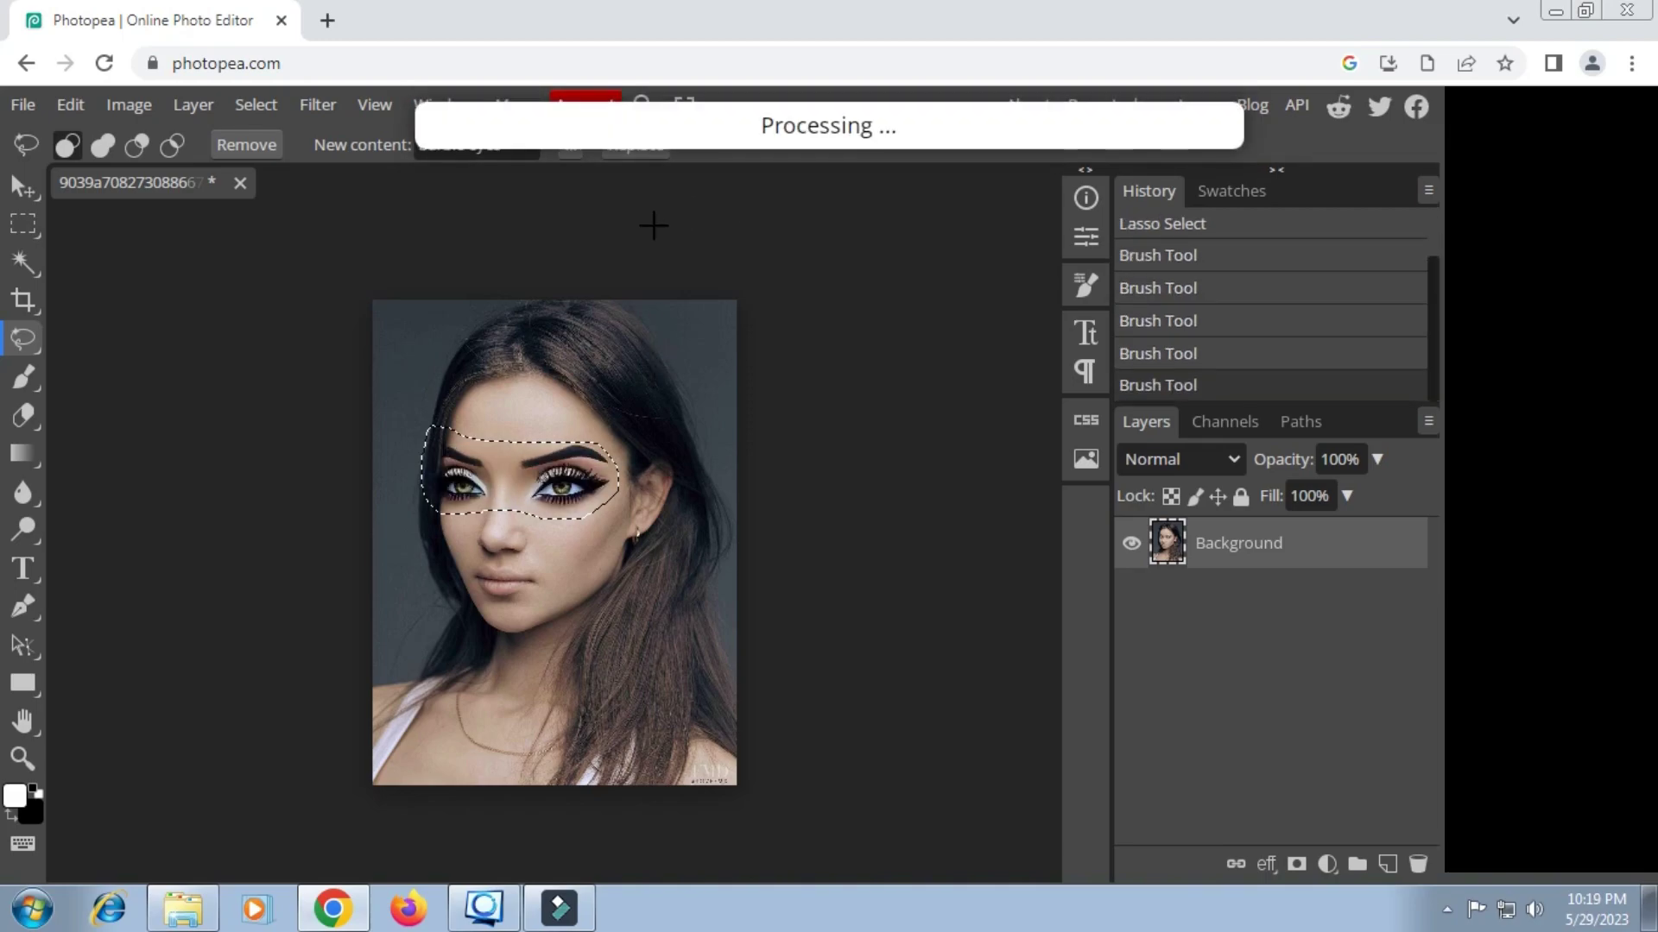
{"action": "left_click", "coordinate": [655, 146]}
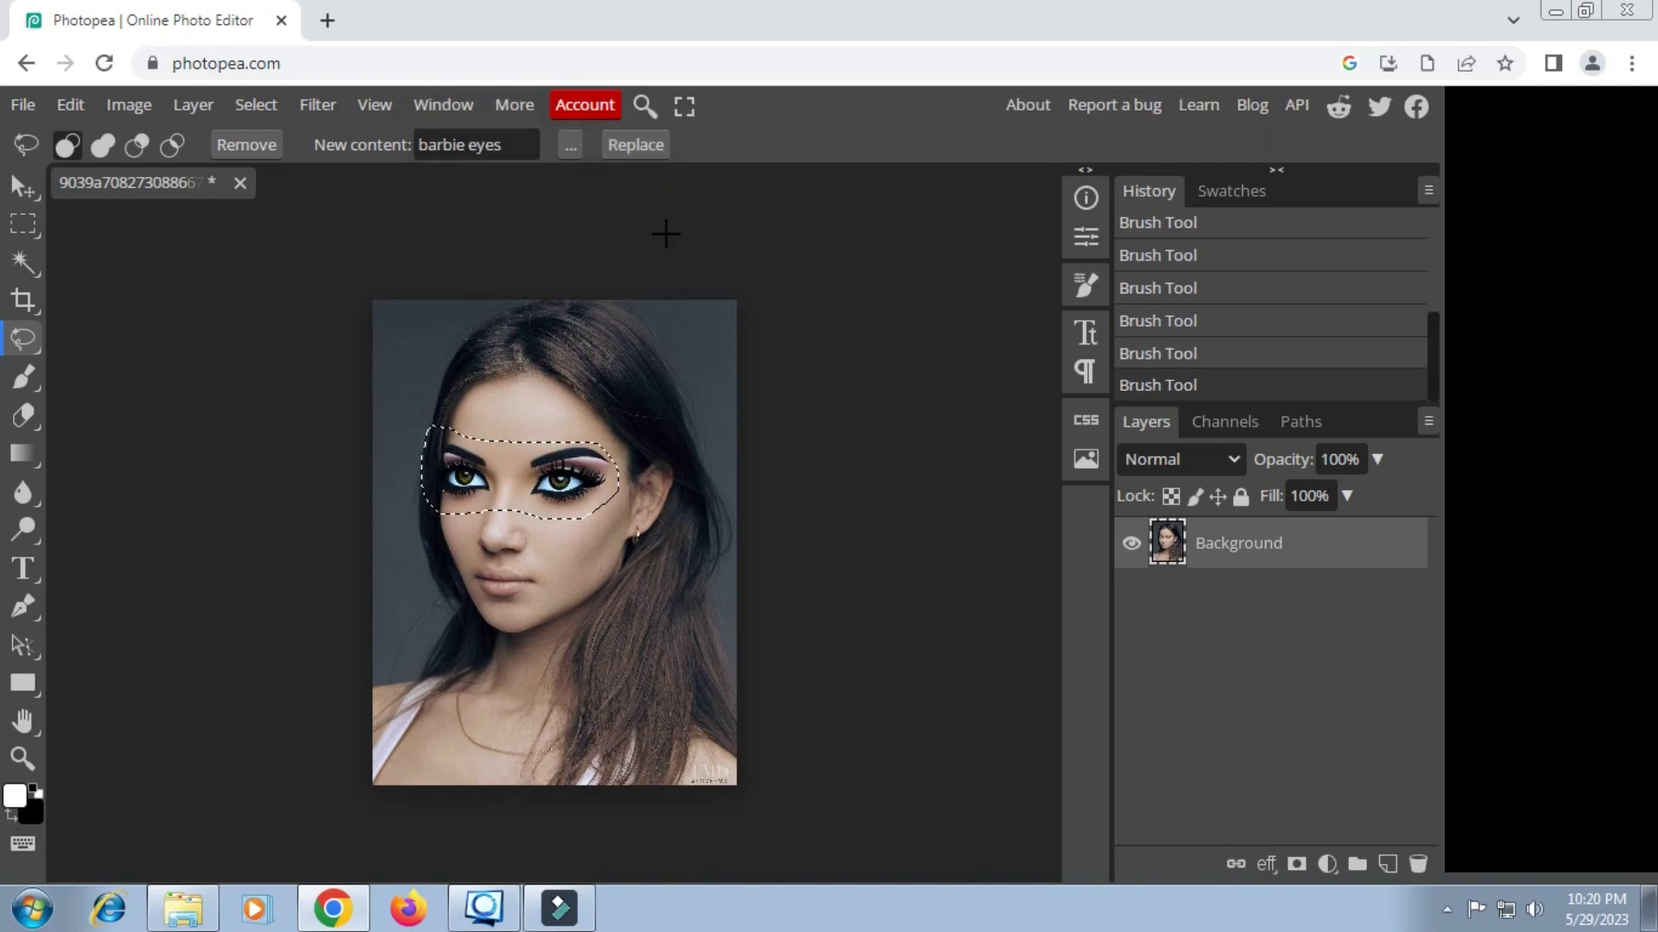
{"action": "key", "text": "ctrl+d"}
{"action": "type", "text": "nos"}
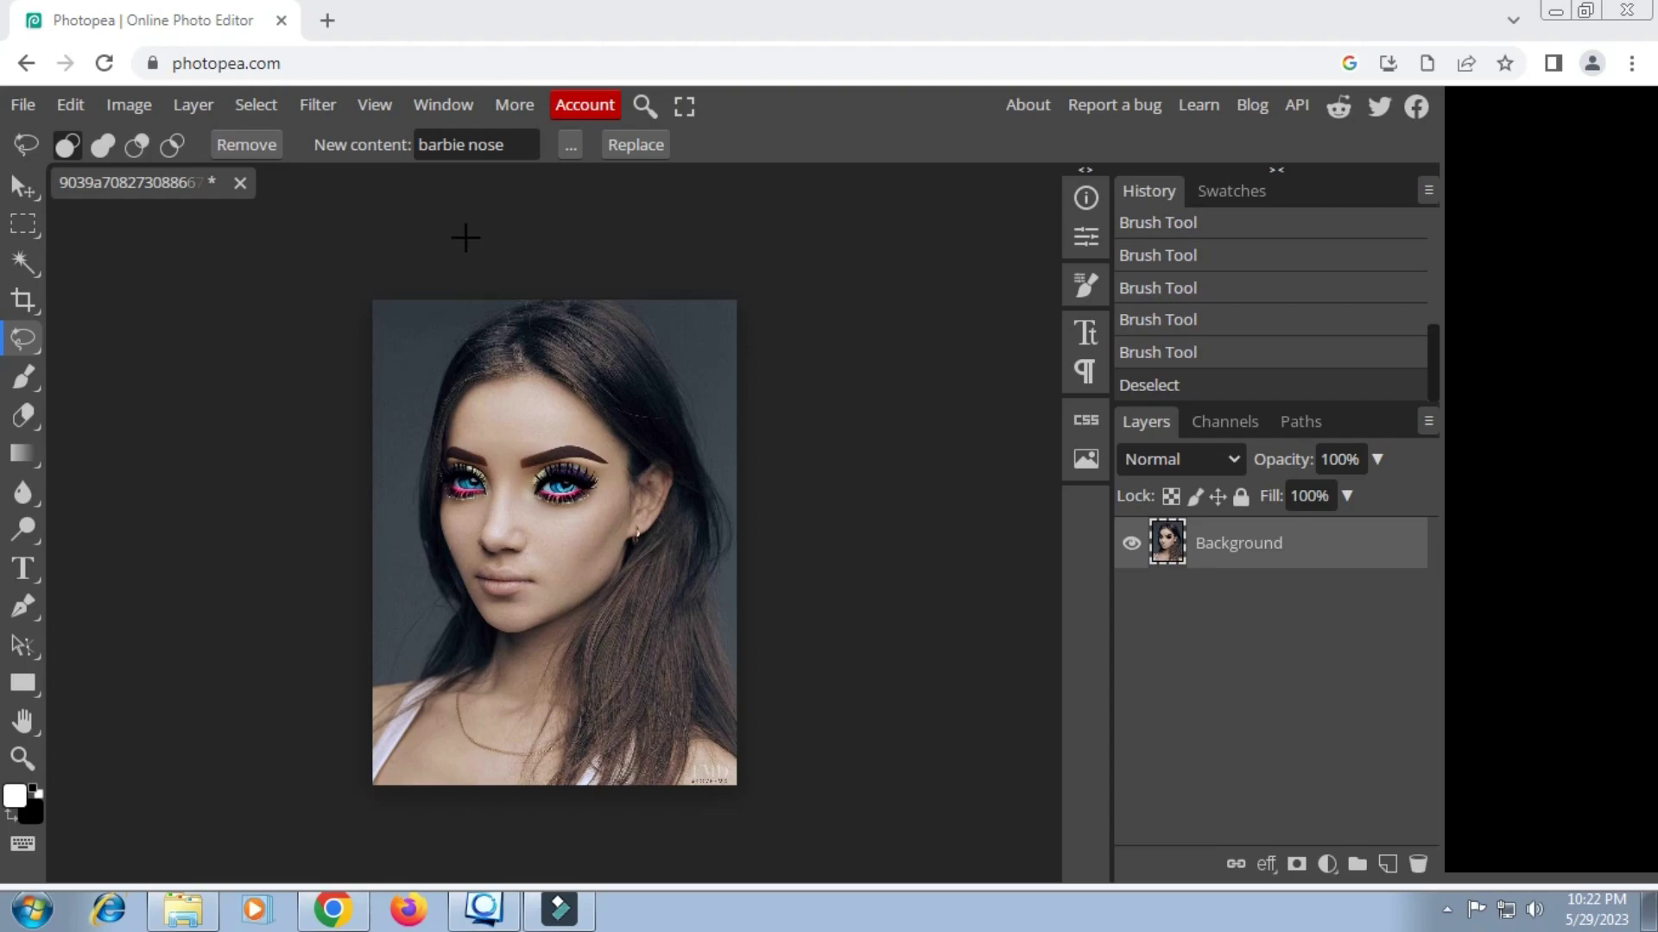
Change the prompt to 'barbie nose', lasso the nose, and generate a first replacement.
{"action": "double_click", "coordinate": [482, 144]}
{"action": "type", "text": "nose"}
{"action": "left_click_drag", "start_coordinate": [497, 492], "coordinate": [518, 563]}
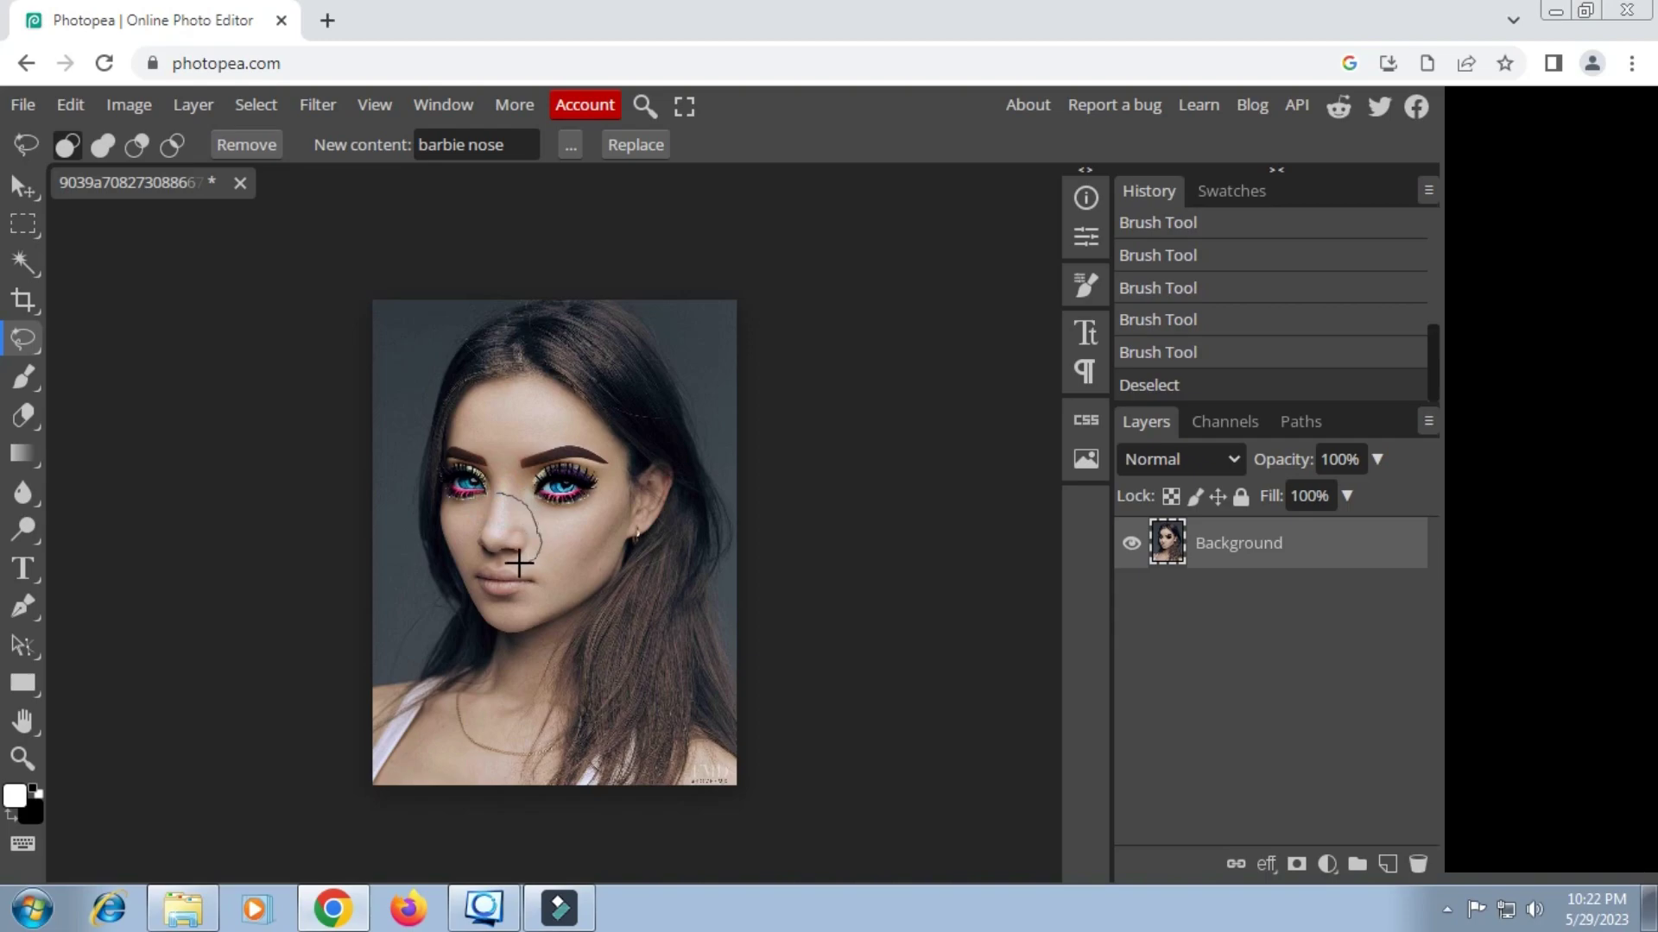
{"action": "left_click_drag", "start_coordinate": [469, 559], "coordinate": [497, 492]}
{"action": "left_click", "coordinate": [636, 144]}
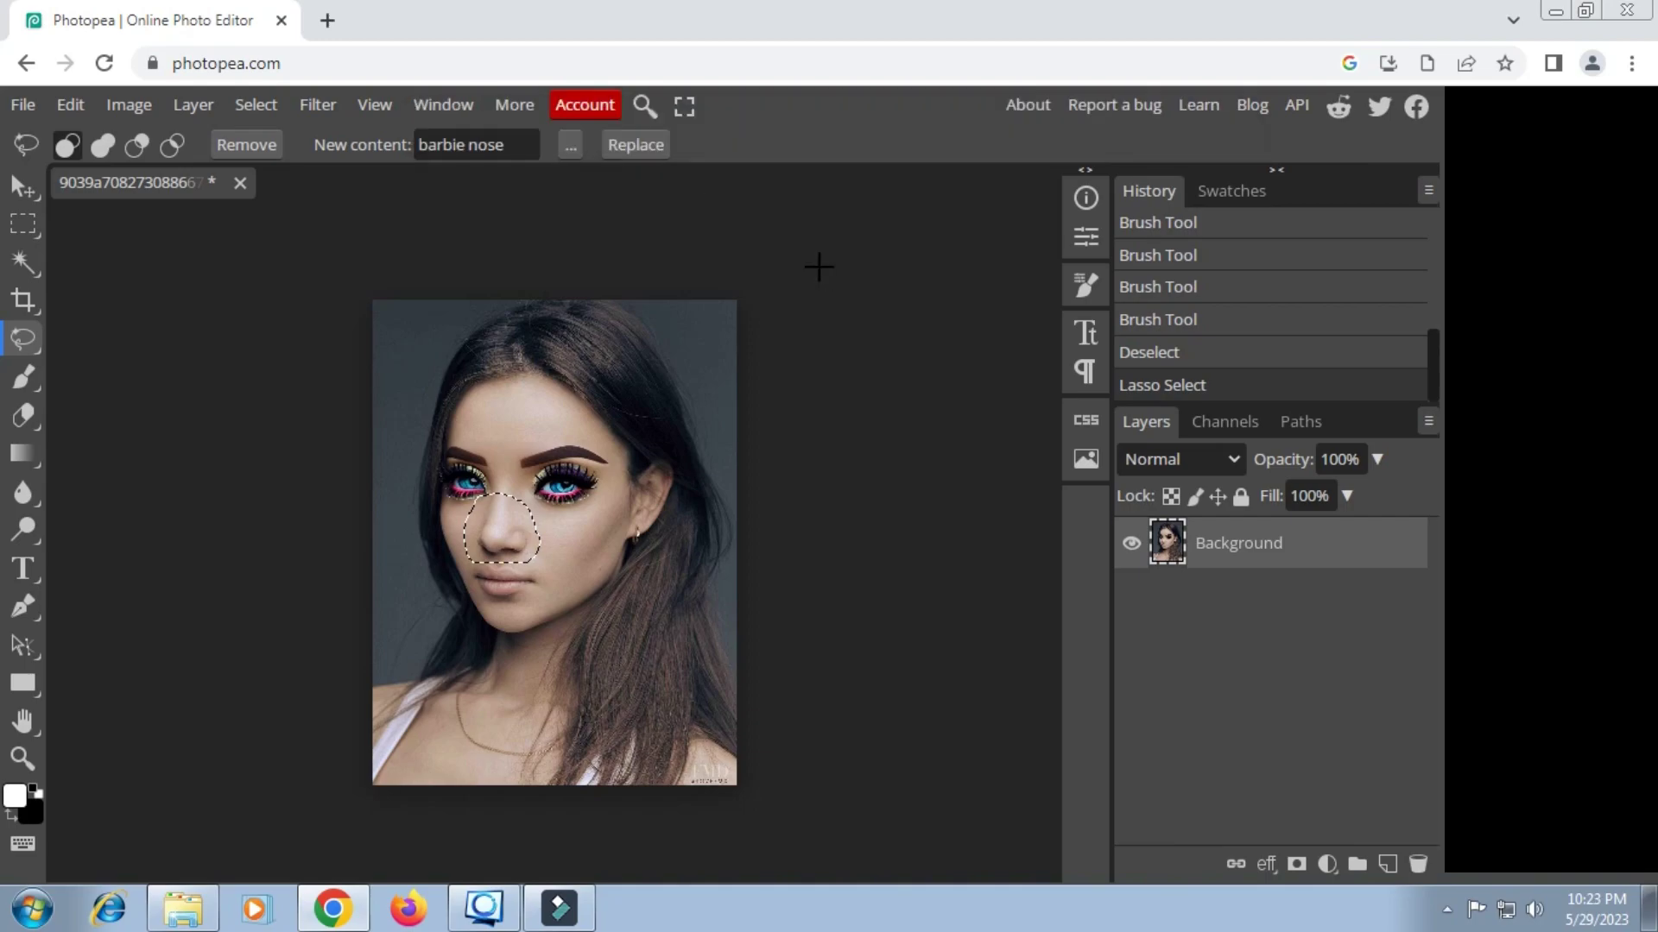
Cycle through further Barbie nose variants, keep a natural-looking one, and deselect.
{"action": "left_click", "coordinate": [636, 144]}
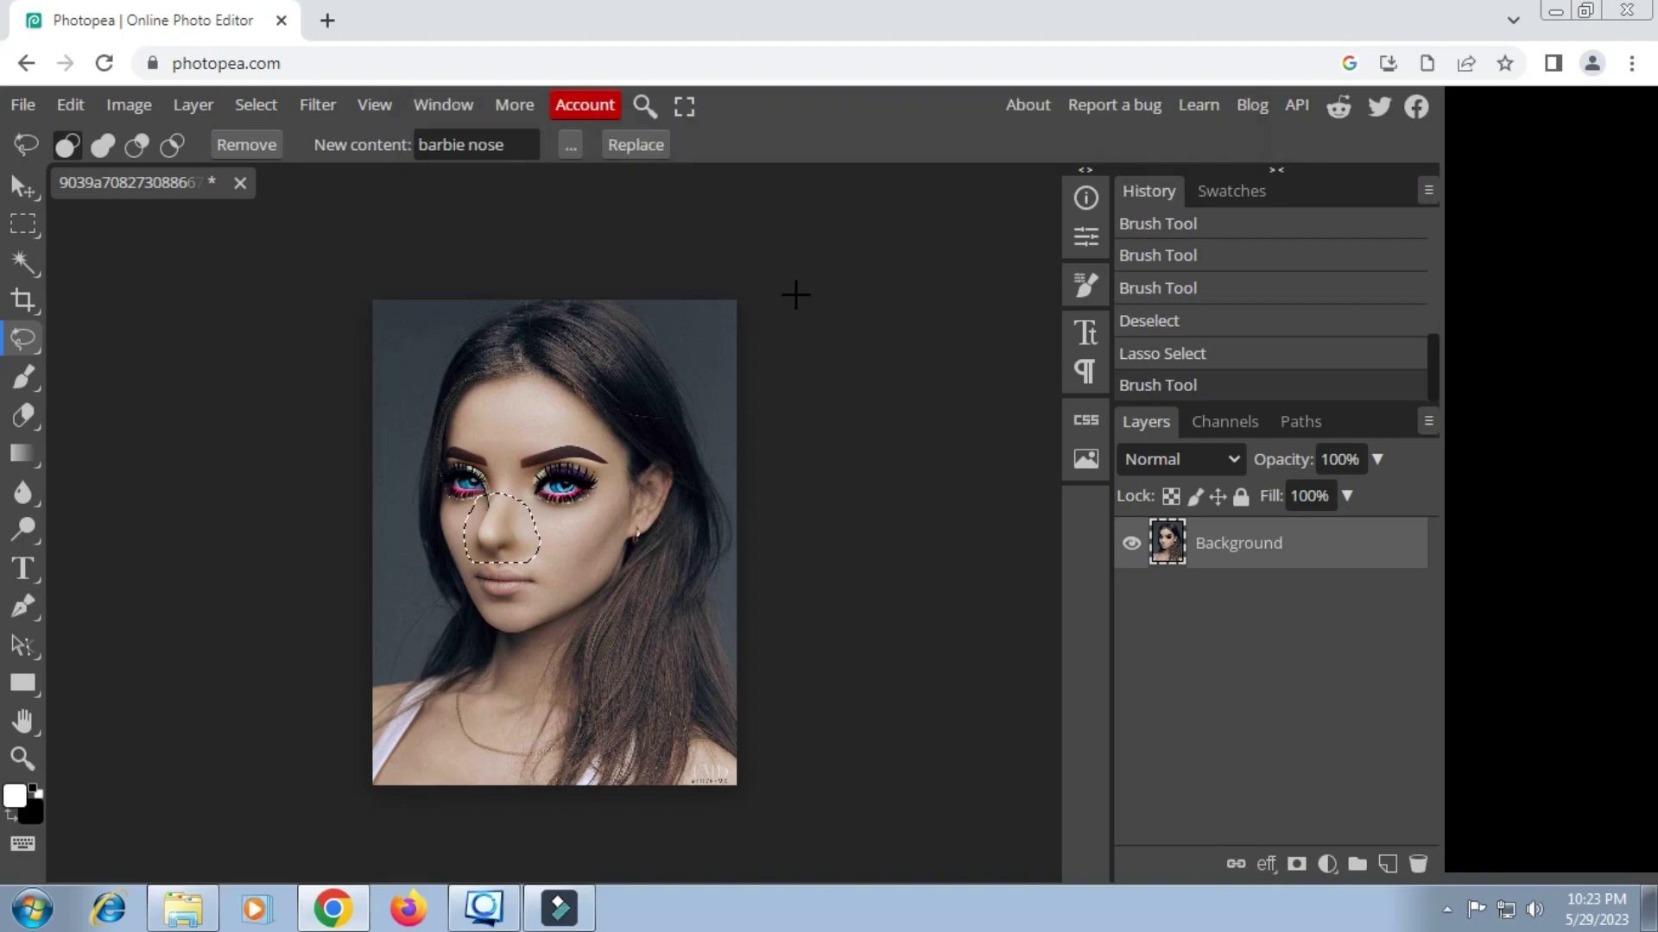
{"action": "left_click", "coordinate": [639, 145]}
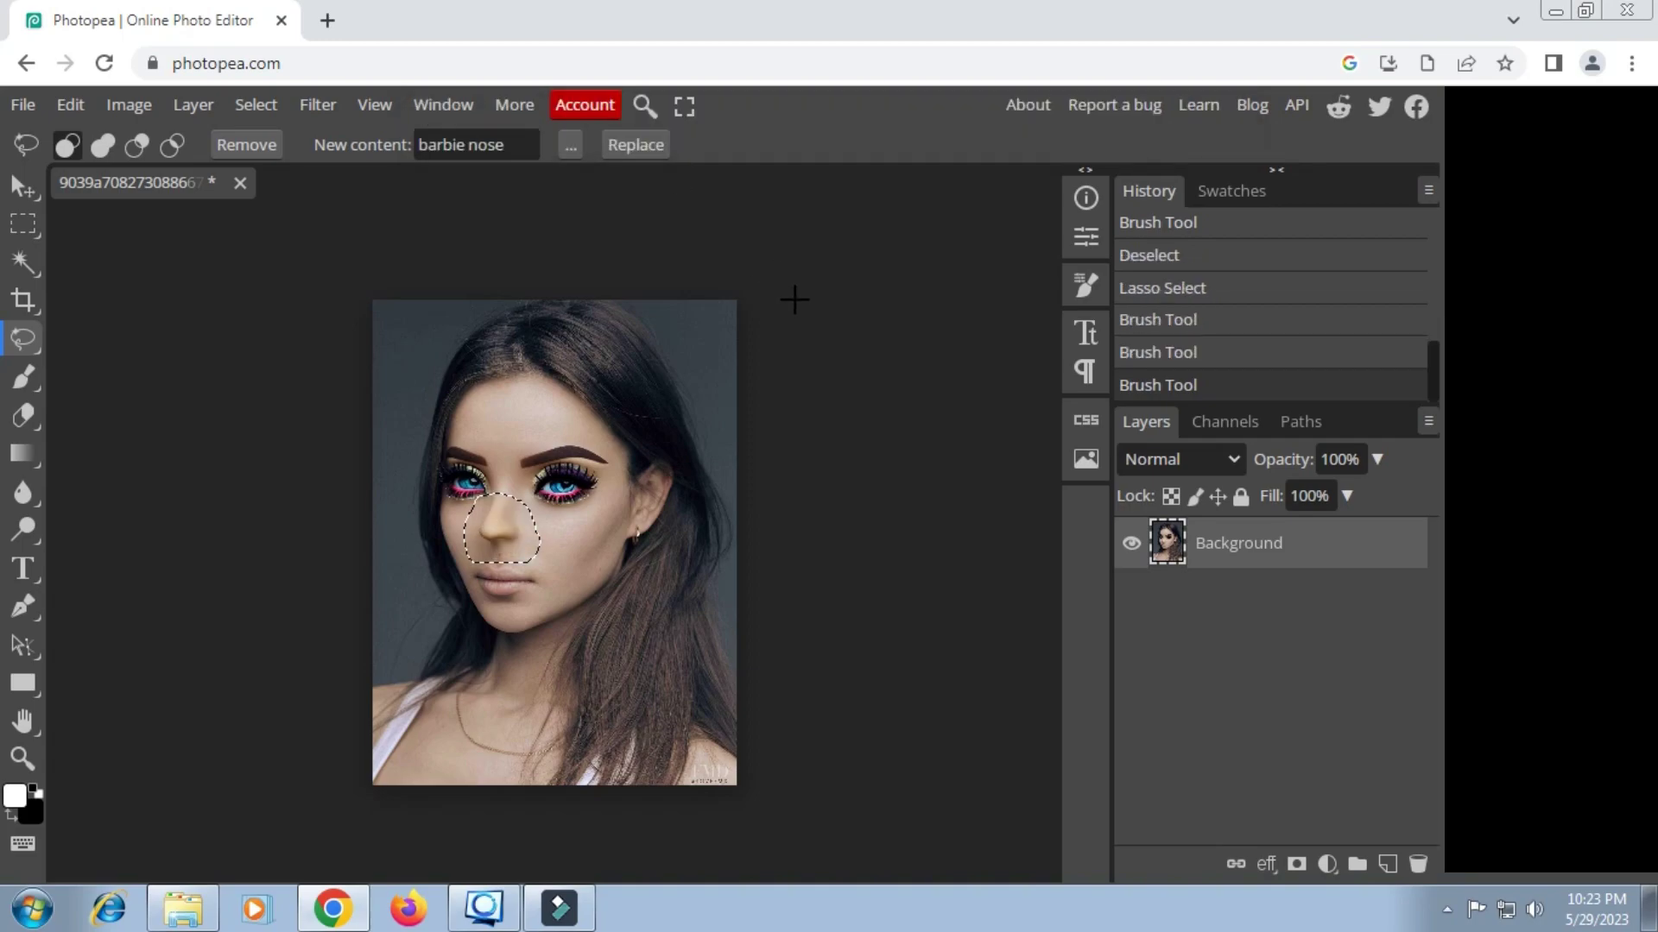
{"action": "left_click", "coordinate": [644, 147]}
{"action": "left_click", "coordinate": [637, 145]}
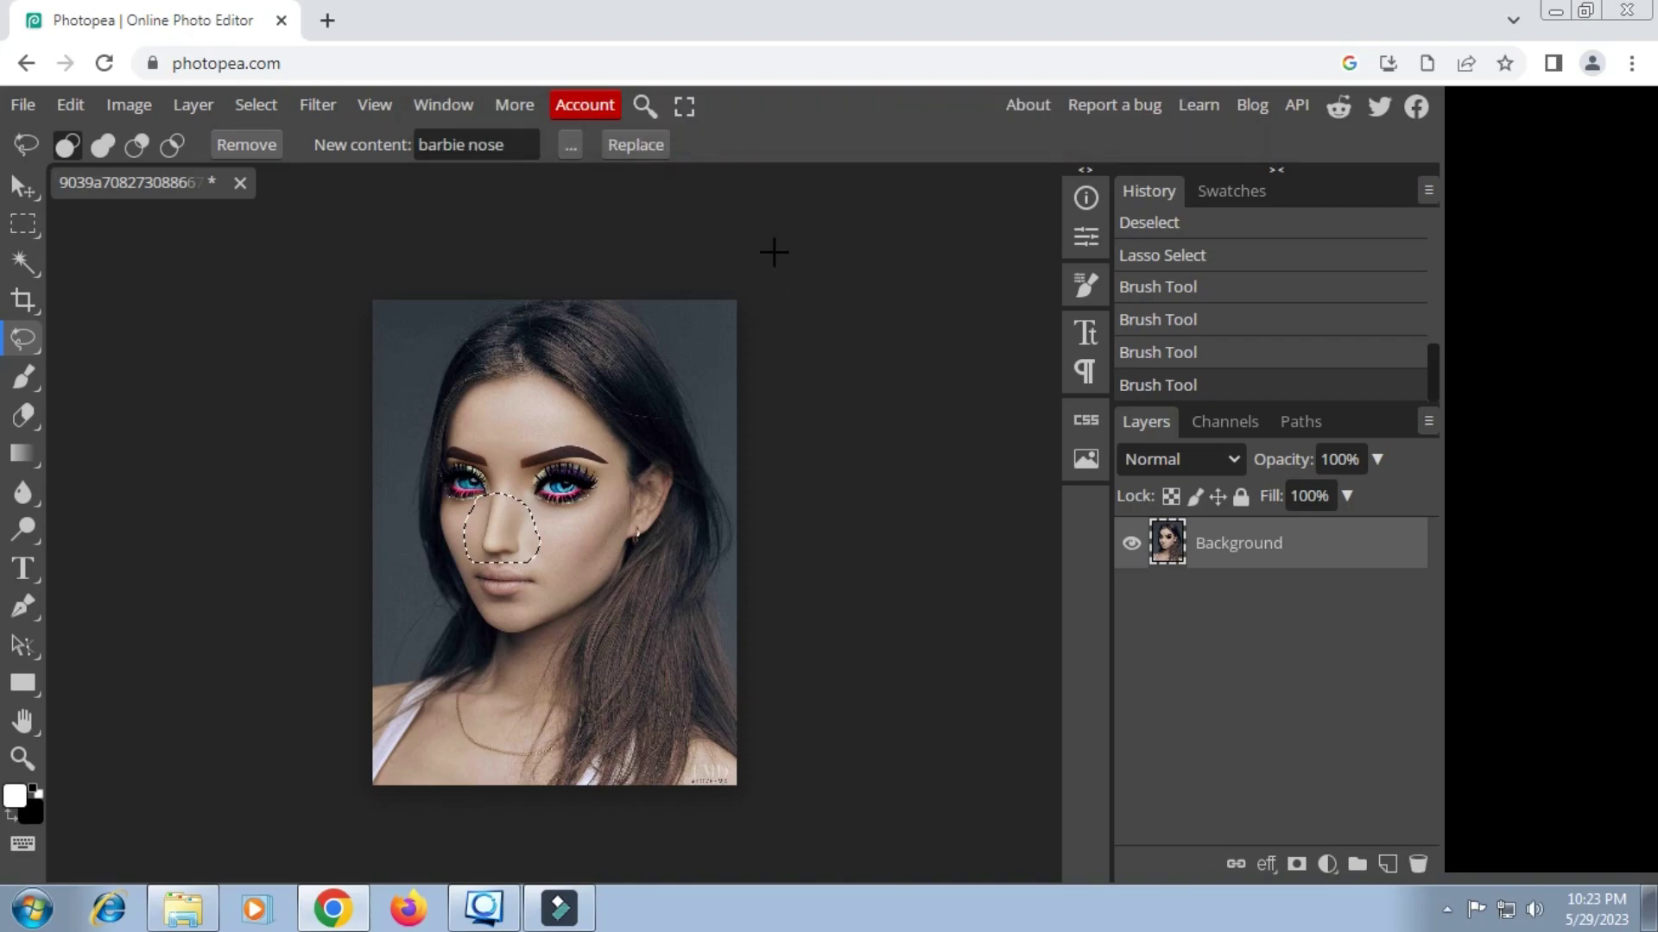
{"action": "left_click", "coordinate": [644, 147]}
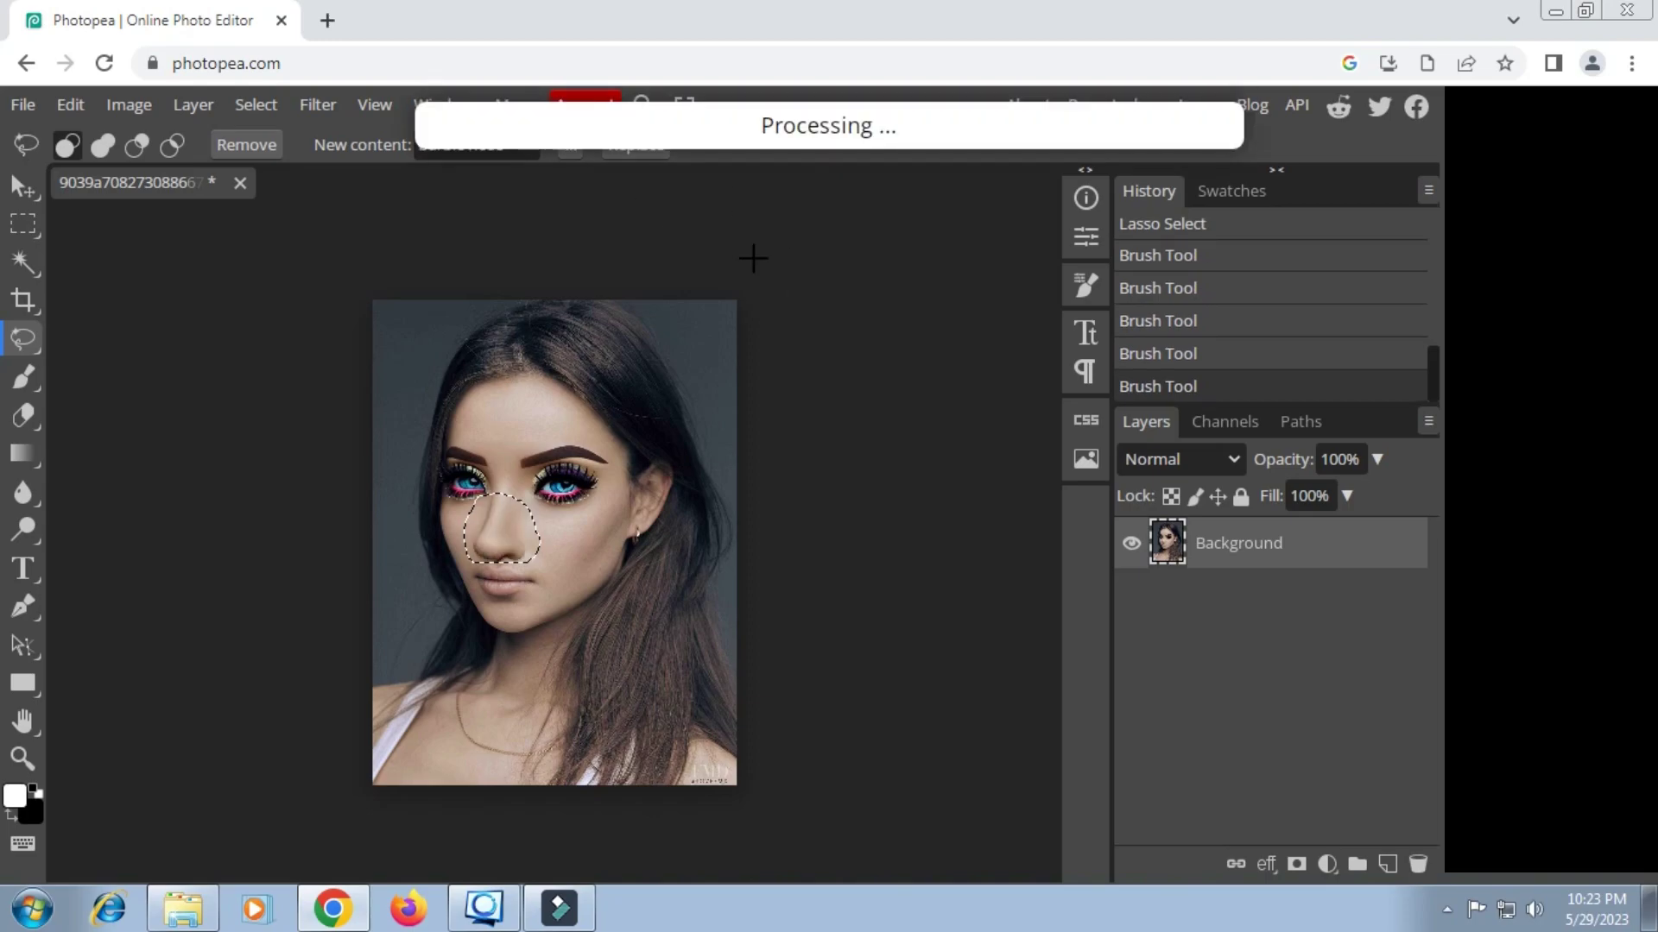
{"action": "left_click", "coordinate": [643, 147]}
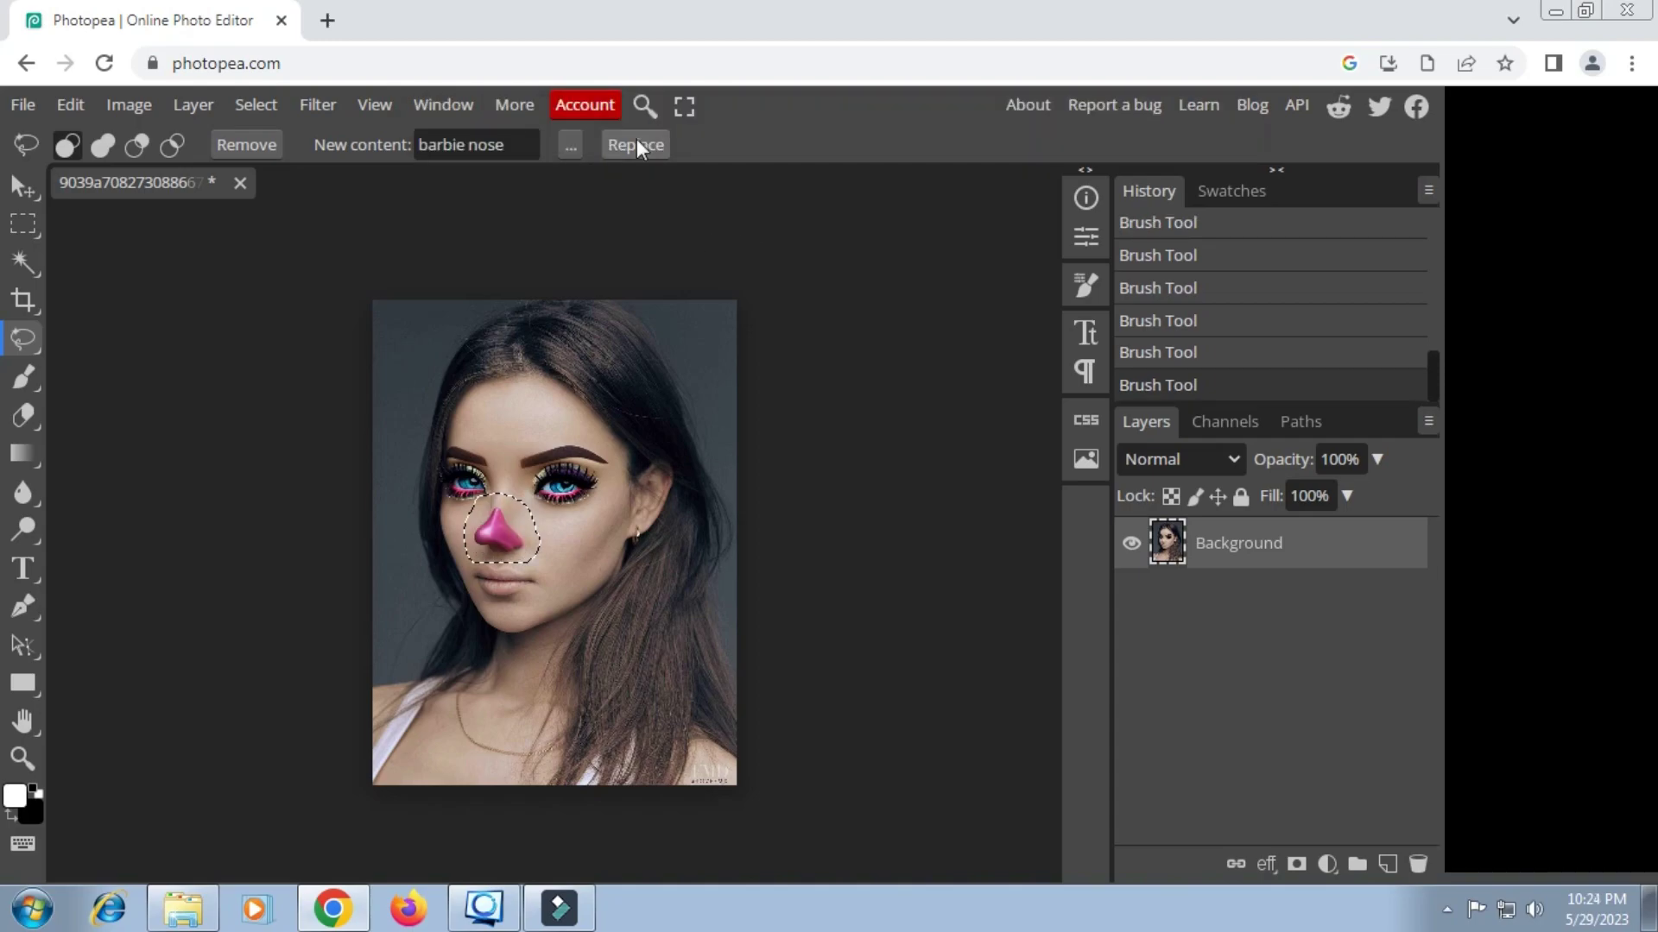
{"action": "left_click", "coordinate": [641, 148]}
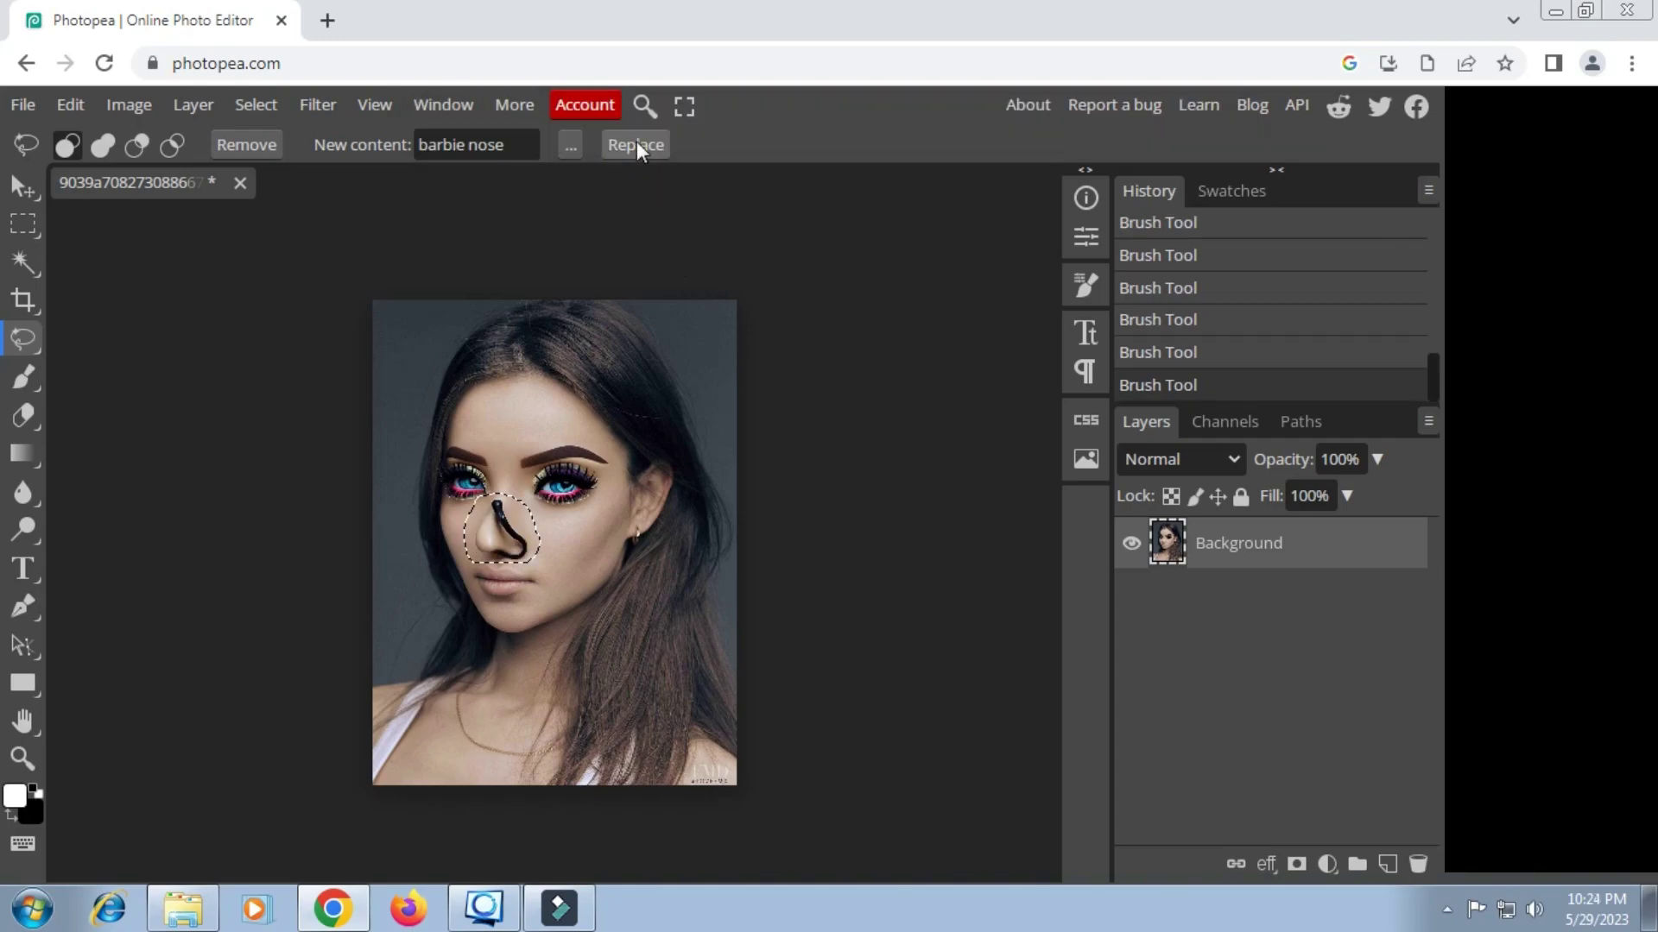
{"action": "left_click", "coordinate": [637, 144]}
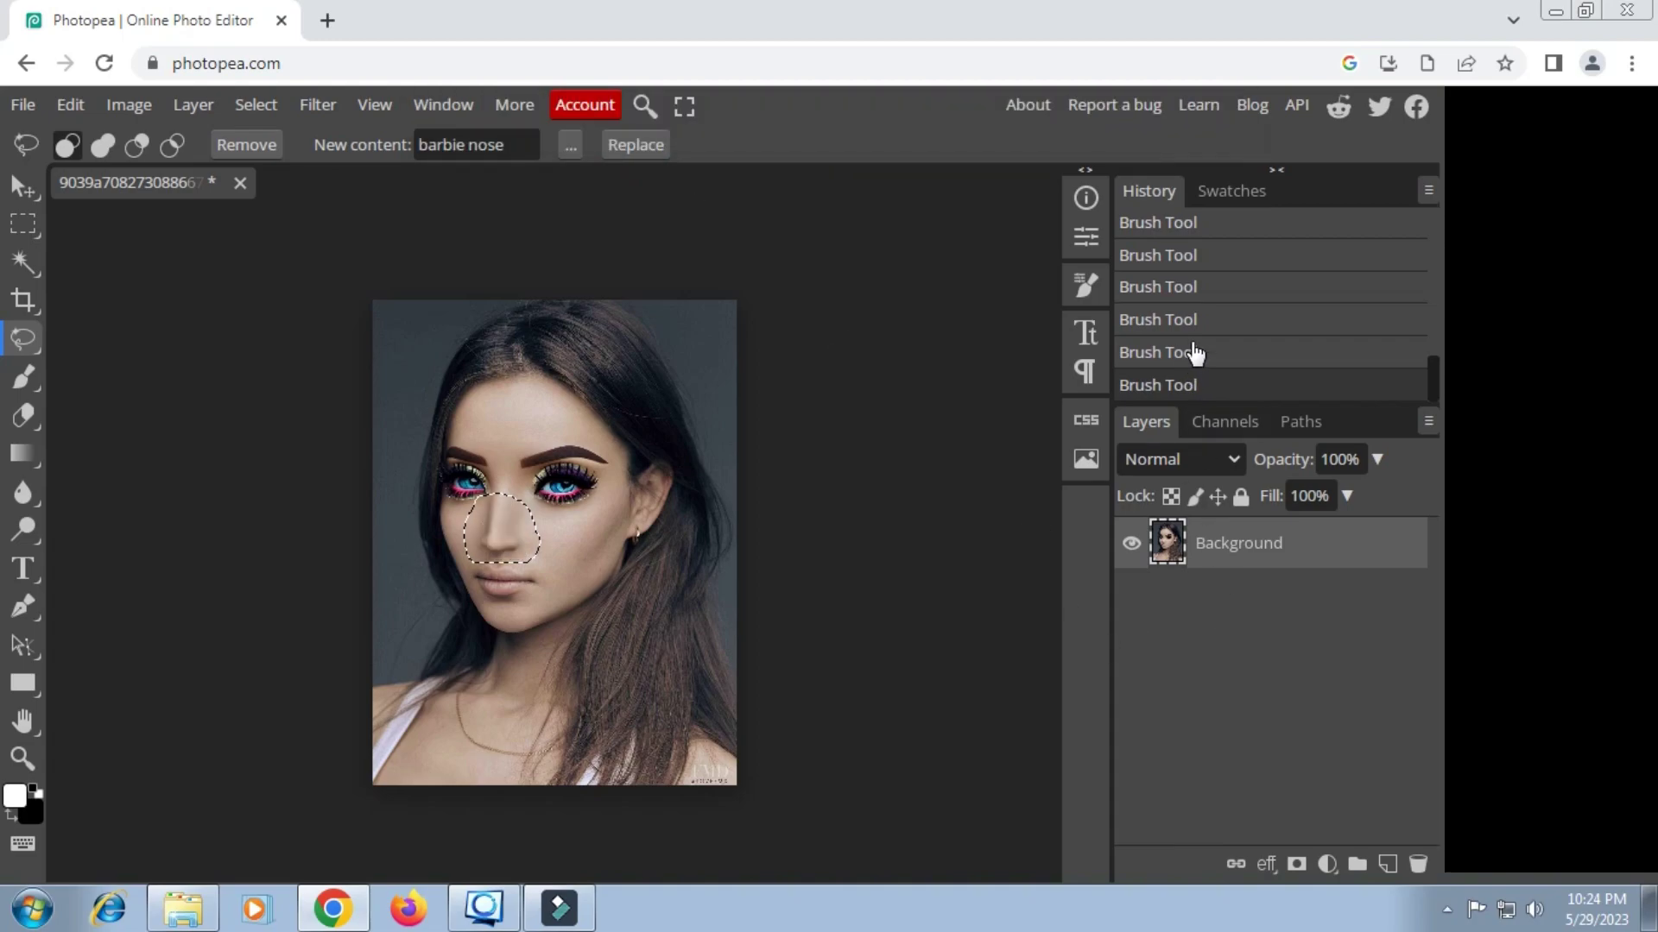
{"action": "key", "text": "ctrl+d"}
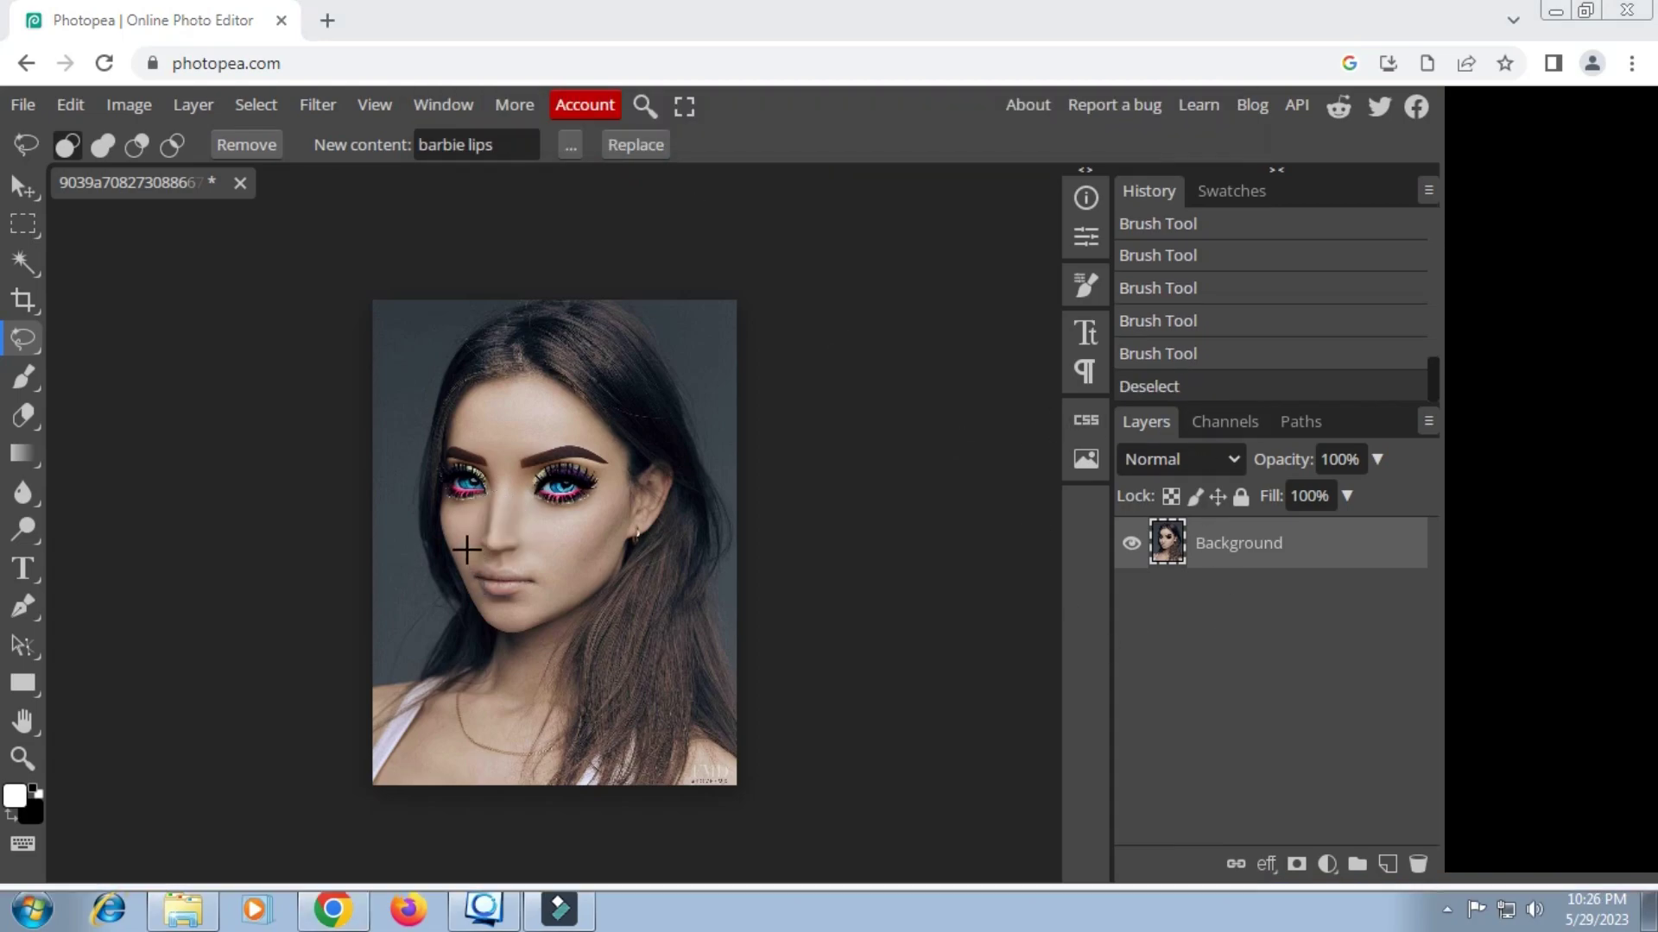
Lasso the mouth, regenerate it as hot-pink 'barbie lips', then clear the selection.
{"action": "mouse_move", "coordinate": [469, 561]}
{"action": "left_mouse_down"}
{"action": "mouse_move", "coordinate": [561, 577]}
{"action": "mouse_move", "coordinate": [562, 562]}
{"action": "mouse_move", "coordinate": [506, 607]}
{"action": "mouse_move", "coordinate": [480, 602]}
{"action": "mouse_move", "coordinate": [463, 561]}
{"action": "left_mouse_up"}
{"action": "left_click", "coordinate": [555, 557]}
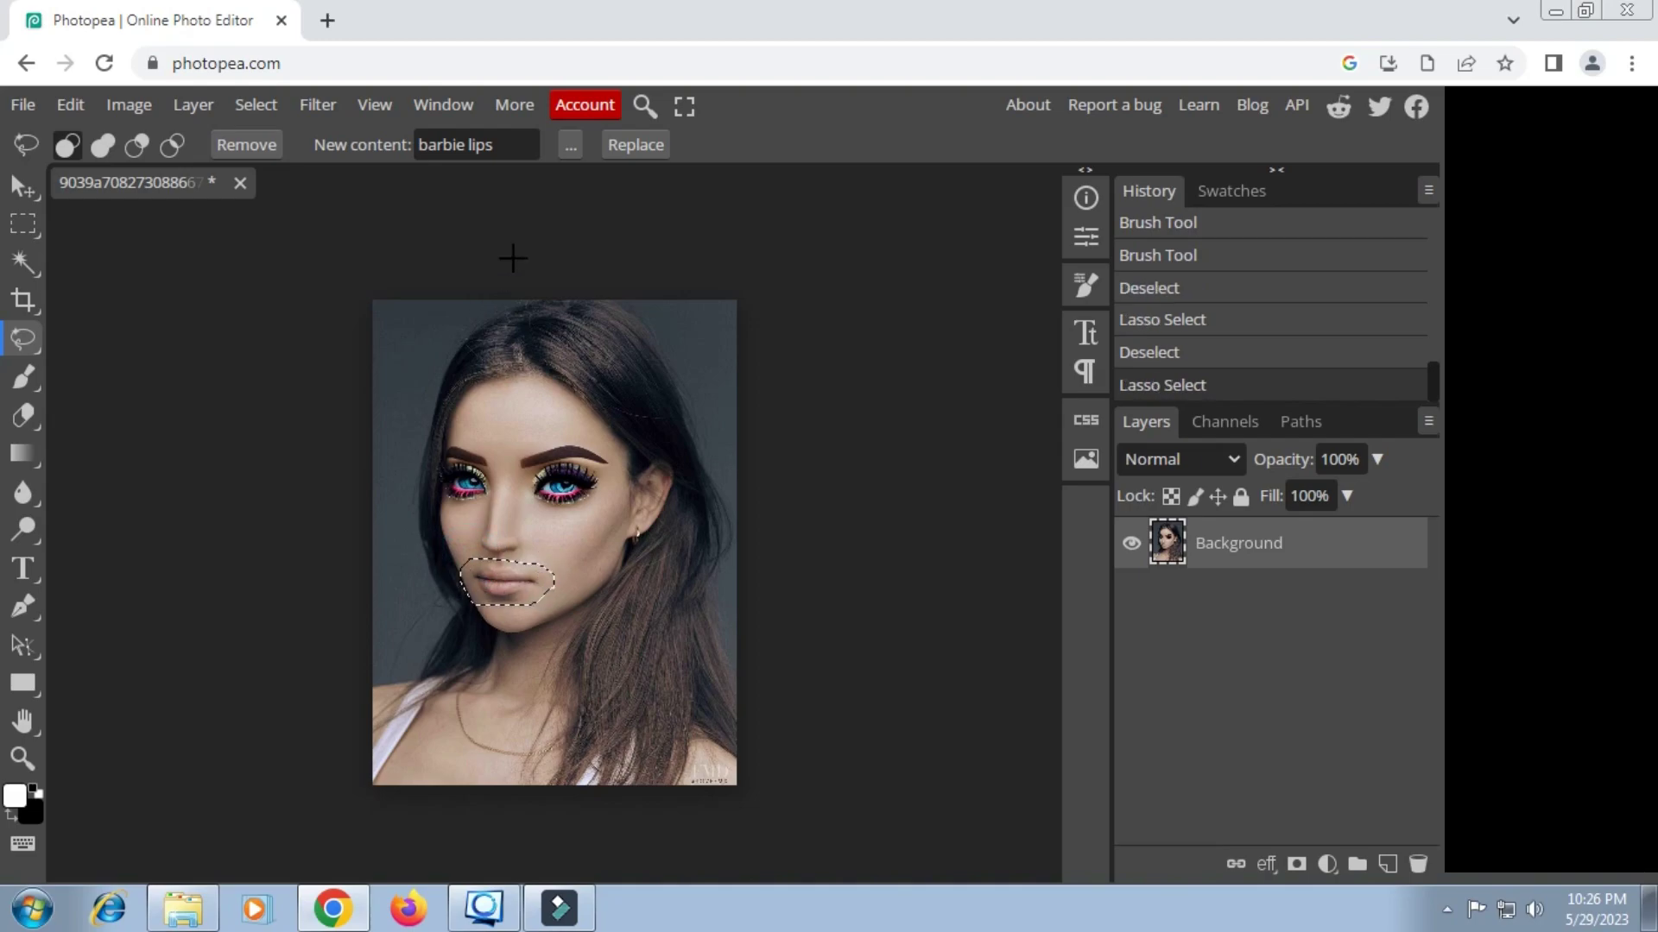
{"action": "left_click", "coordinate": [630, 145]}
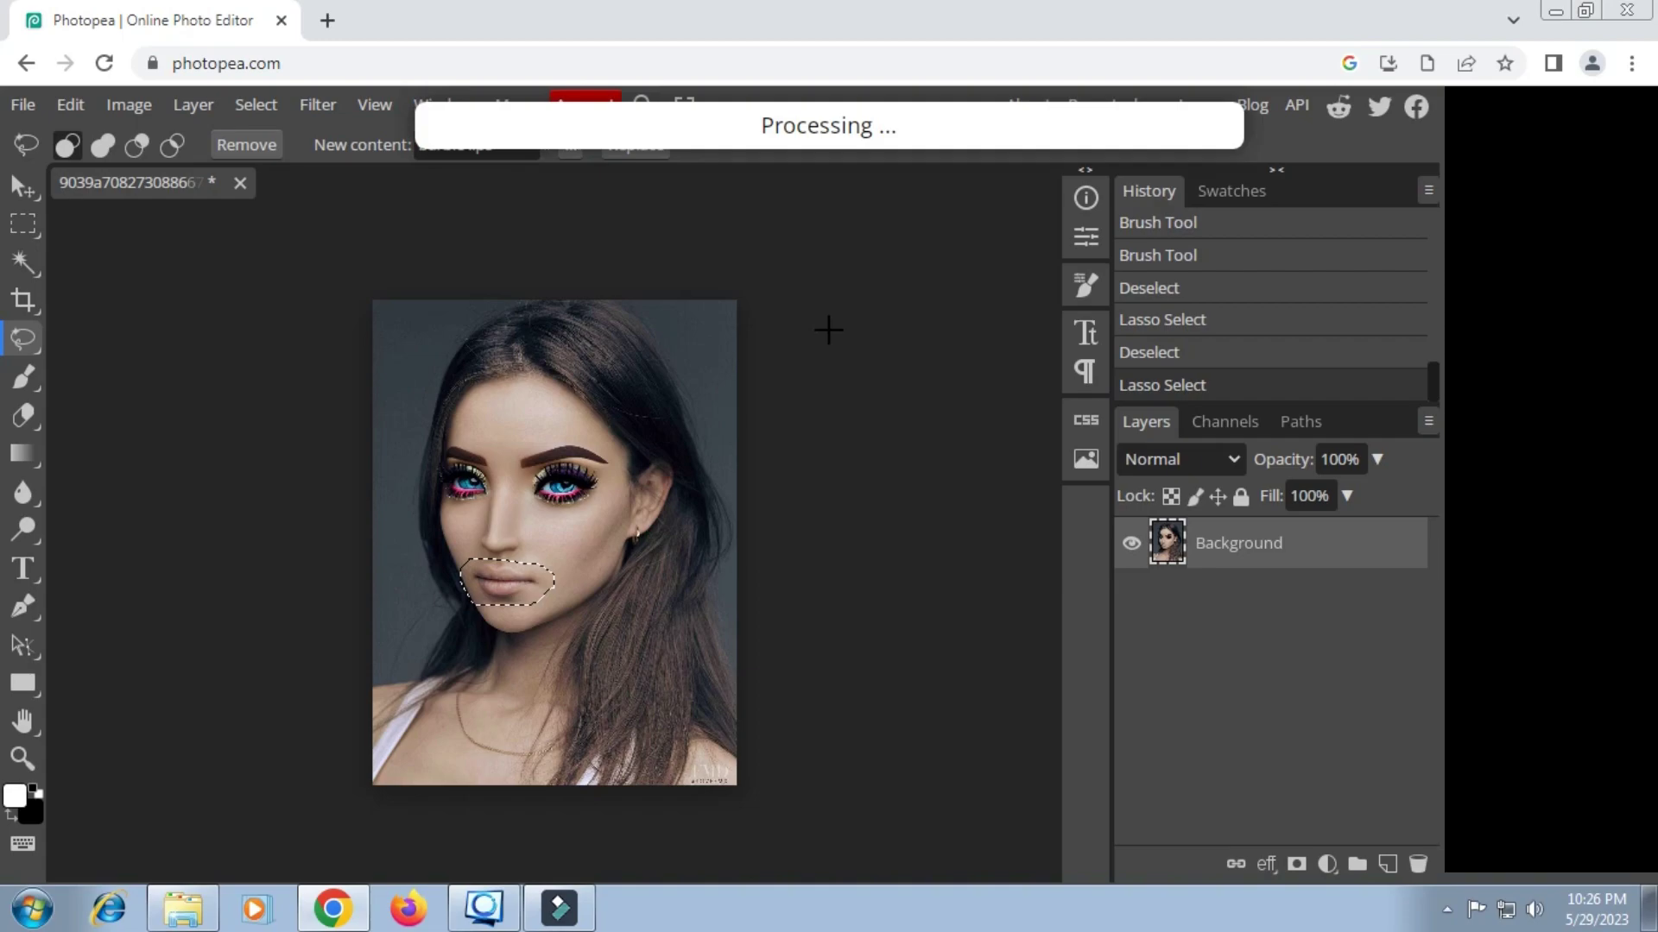
{"action": "key", "text": "ctrl+d"}
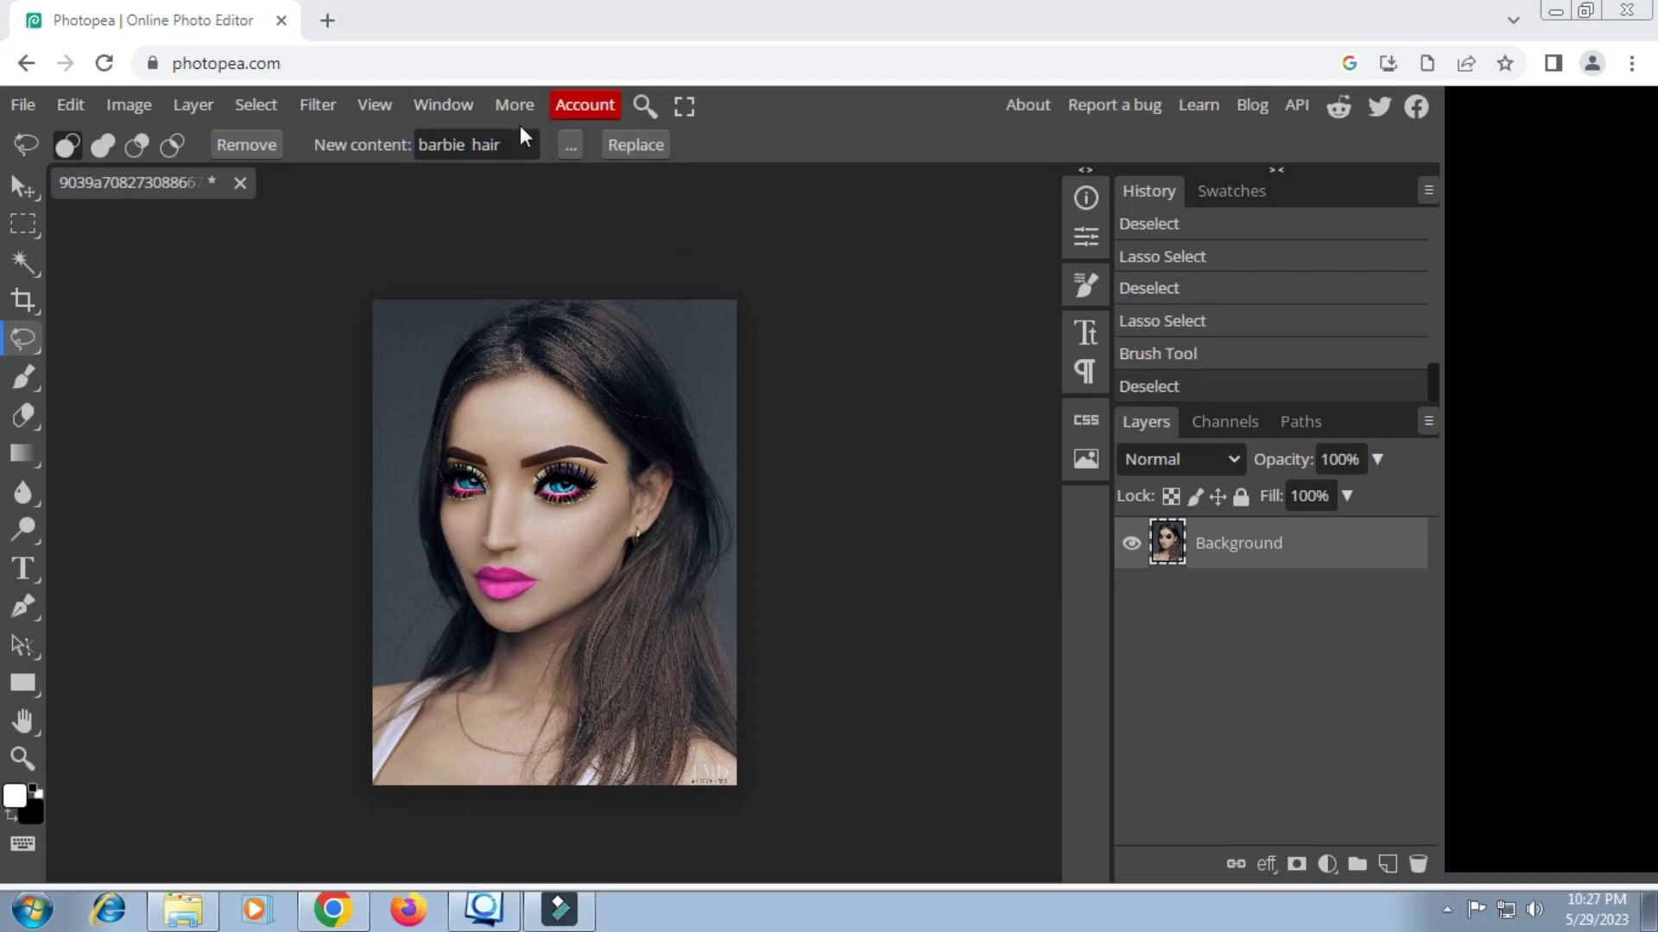
Outline the hair around the whole head, redoing the rough first attempt and excluding the face.
{"action": "mouse_move", "coordinate": [515, 395]}
{"action": "left_mouse_down"}
{"action": "mouse_move", "coordinate": [593, 444]}
{"action": "mouse_move", "coordinate": [621, 504]}
{"action": "left_mouse_up"}
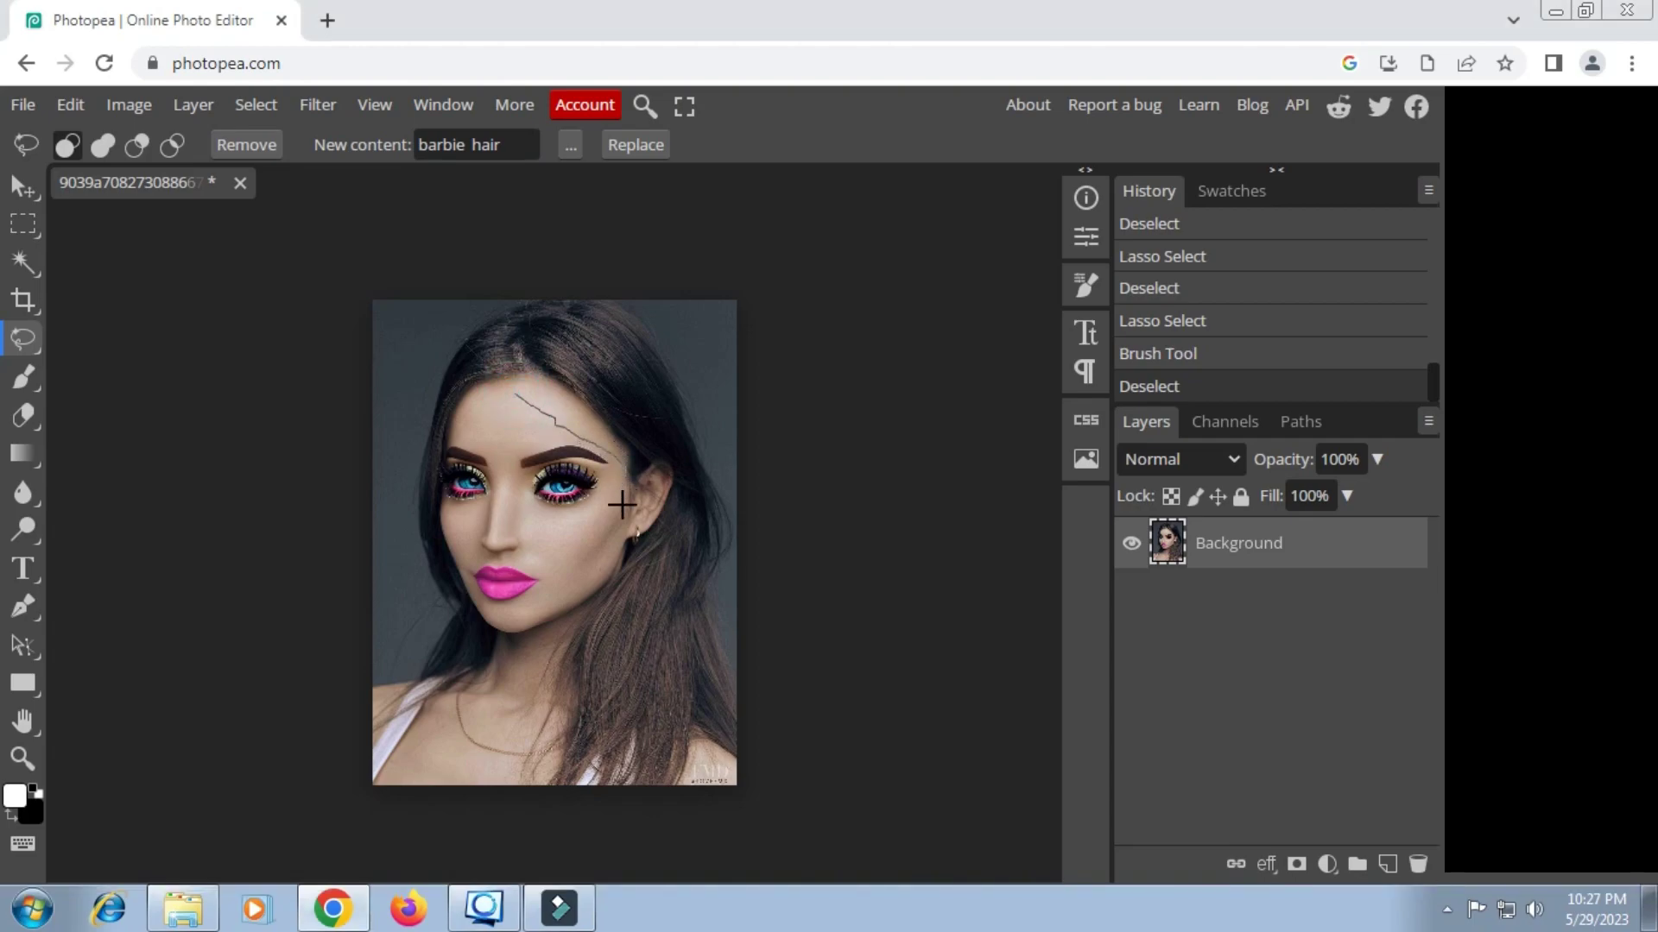
{"action": "mouse_move", "coordinate": [607, 565]}
{"action": "left_mouse_down"}
{"action": "mouse_move", "coordinate": [544, 696]}
{"action": "mouse_move", "coordinate": [528, 799]}
{"action": "mouse_move", "coordinate": [746, 792]}
{"action": "mouse_move", "coordinate": [743, 471]}
{"action": "mouse_move", "coordinate": [660, 319]}
{"action": "mouse_move", "coordinate": [485, 305]}
{"action": "mouse_move", "coordinate": [375, 450]}
{"action": "mouse_move", "coordinate": [424, 611]}
{"action": "mouse_move", "coordinate": [423, 691]}
{"action": "mouse_move", "coordinate": [508, 698]}
{"action": "mouse_move", "coordinate": [531, 730]}
{"action": "left_mouse_up"}
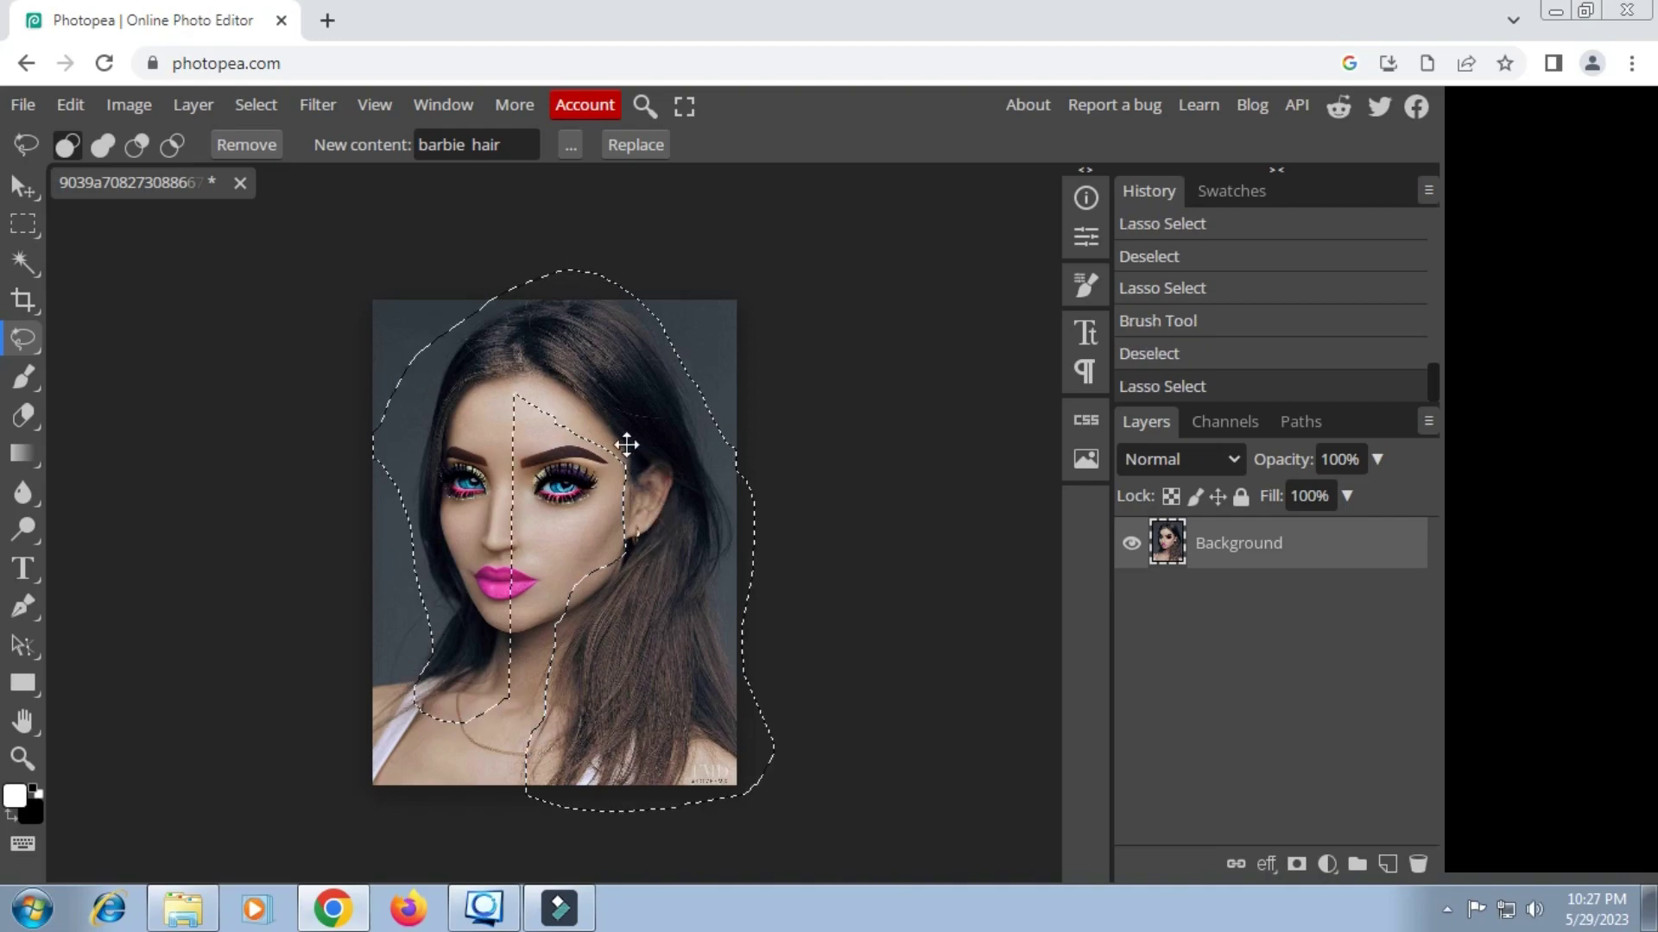
{"action": "key", "text": "ctrl+d"}
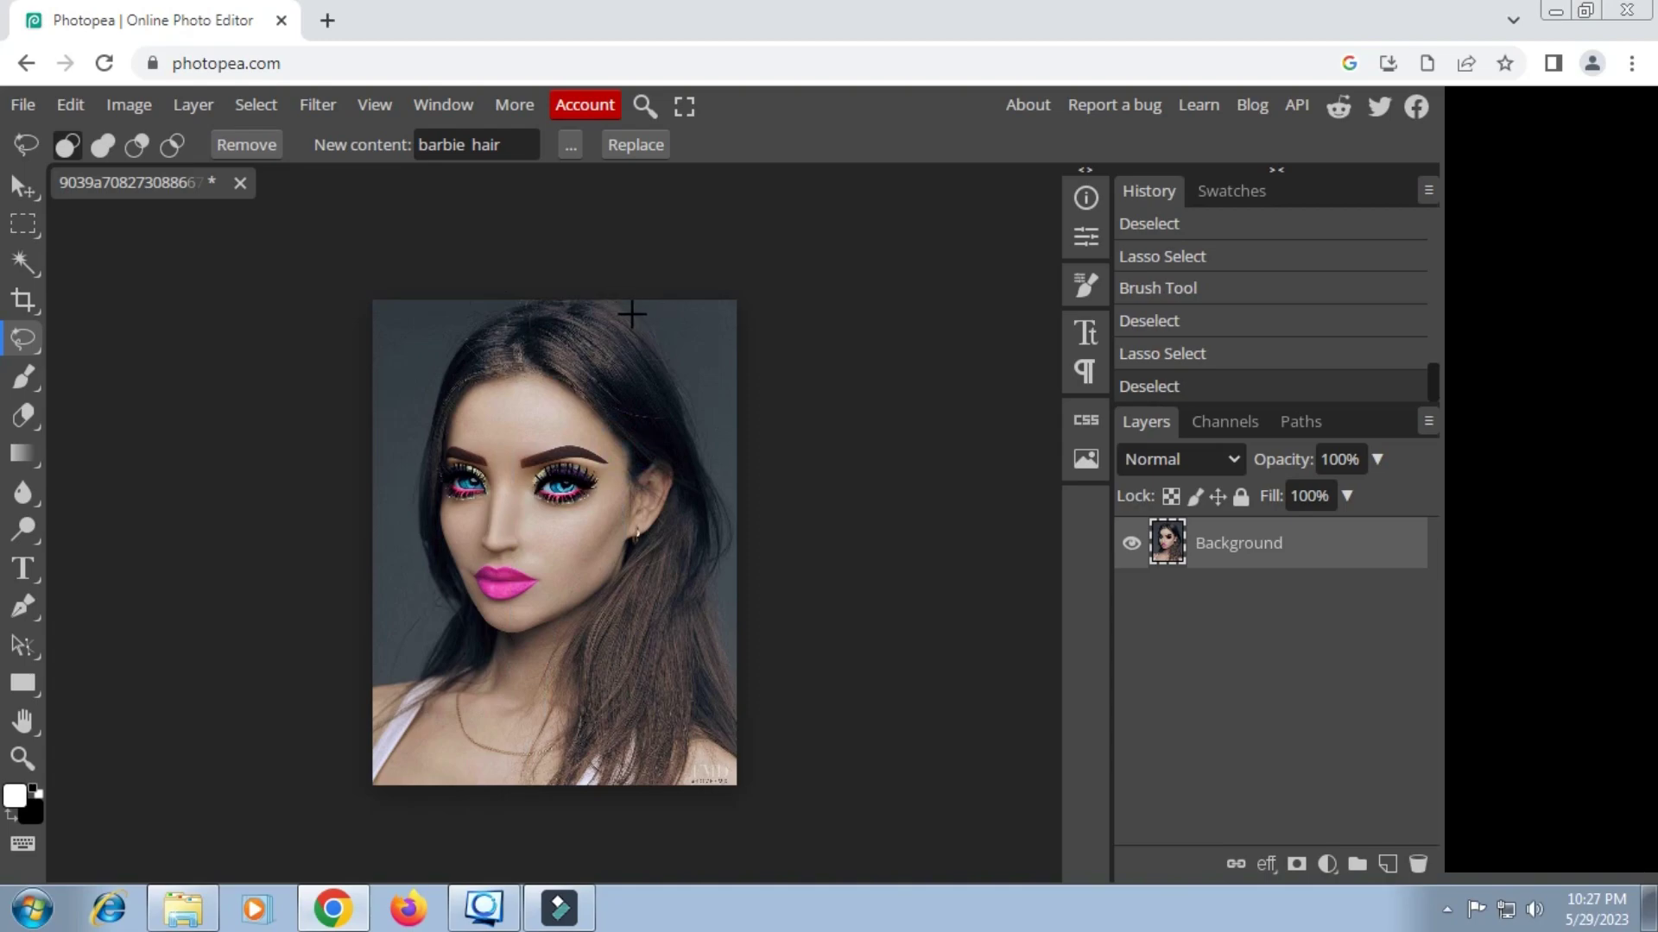
{"action": "mouse_move", "coordinate": [527, 394]}
{"action": "left_mouse_down"}
{"action": "mouse_move", "coordinate": [635, 488]}
{"action": "mouse_move", "coordinate": [574, 602]}
{"action": "mouse_move", "coordinate": [522, 799]}
{"action": "mouse_move", "coordinate": [685, 803]}
{"action": "mouse_move", "coordinate": [749, 715]}
{"action": "mouse_move", "coordinate": [703, 426]}
{"action": "mouse_move", "coordinate": [621, 288]}
{"action": "mouse_move", "coordinate": [495, 304]}
{"action": "mouse_move", "coordinate": [406, 405]}
{"action": "mouse_move", "coordinate": [410, 658]}
{"action": "mouse_move", "coordinate": [458, 725]}
{"action": "mouse_move", "coordinate": [498, 664]}
{"action": "left_mouse_up"}
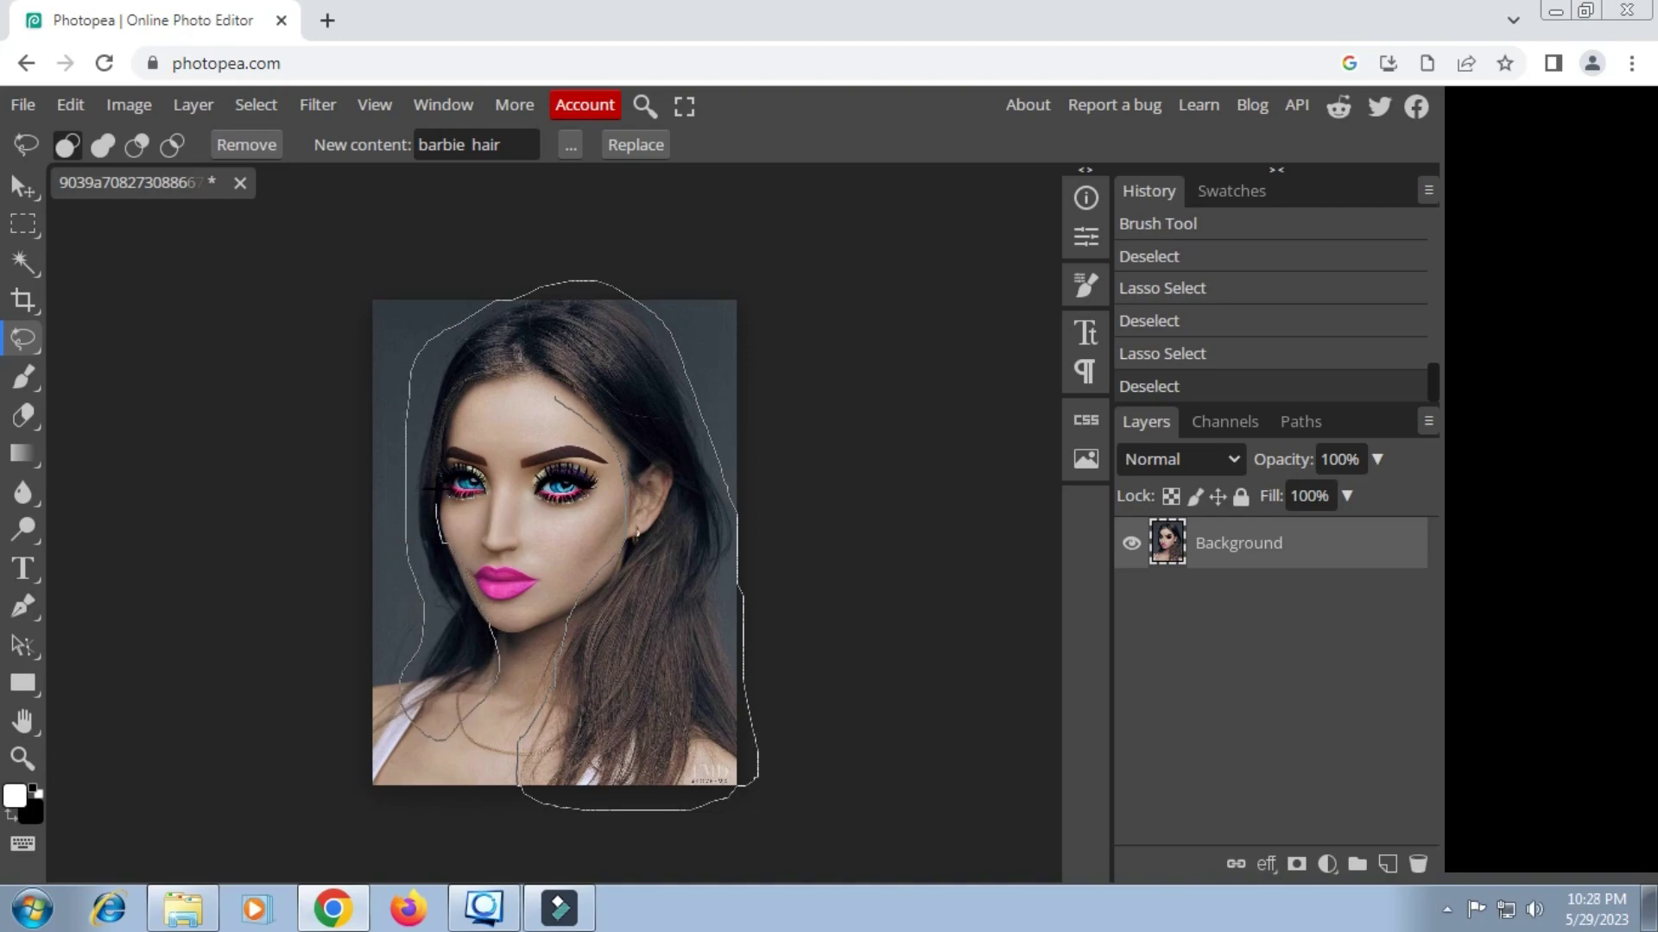
{"action": "mouse_move", "coordinate": [460, 411]}
{"action": "left_mouse_down"}
{"action": "mouse_move", "coordinate": [500, 385]}
{"action": "mouse_move", "coordinate": [555, 399]}
{"action": "left_mouse_up"}
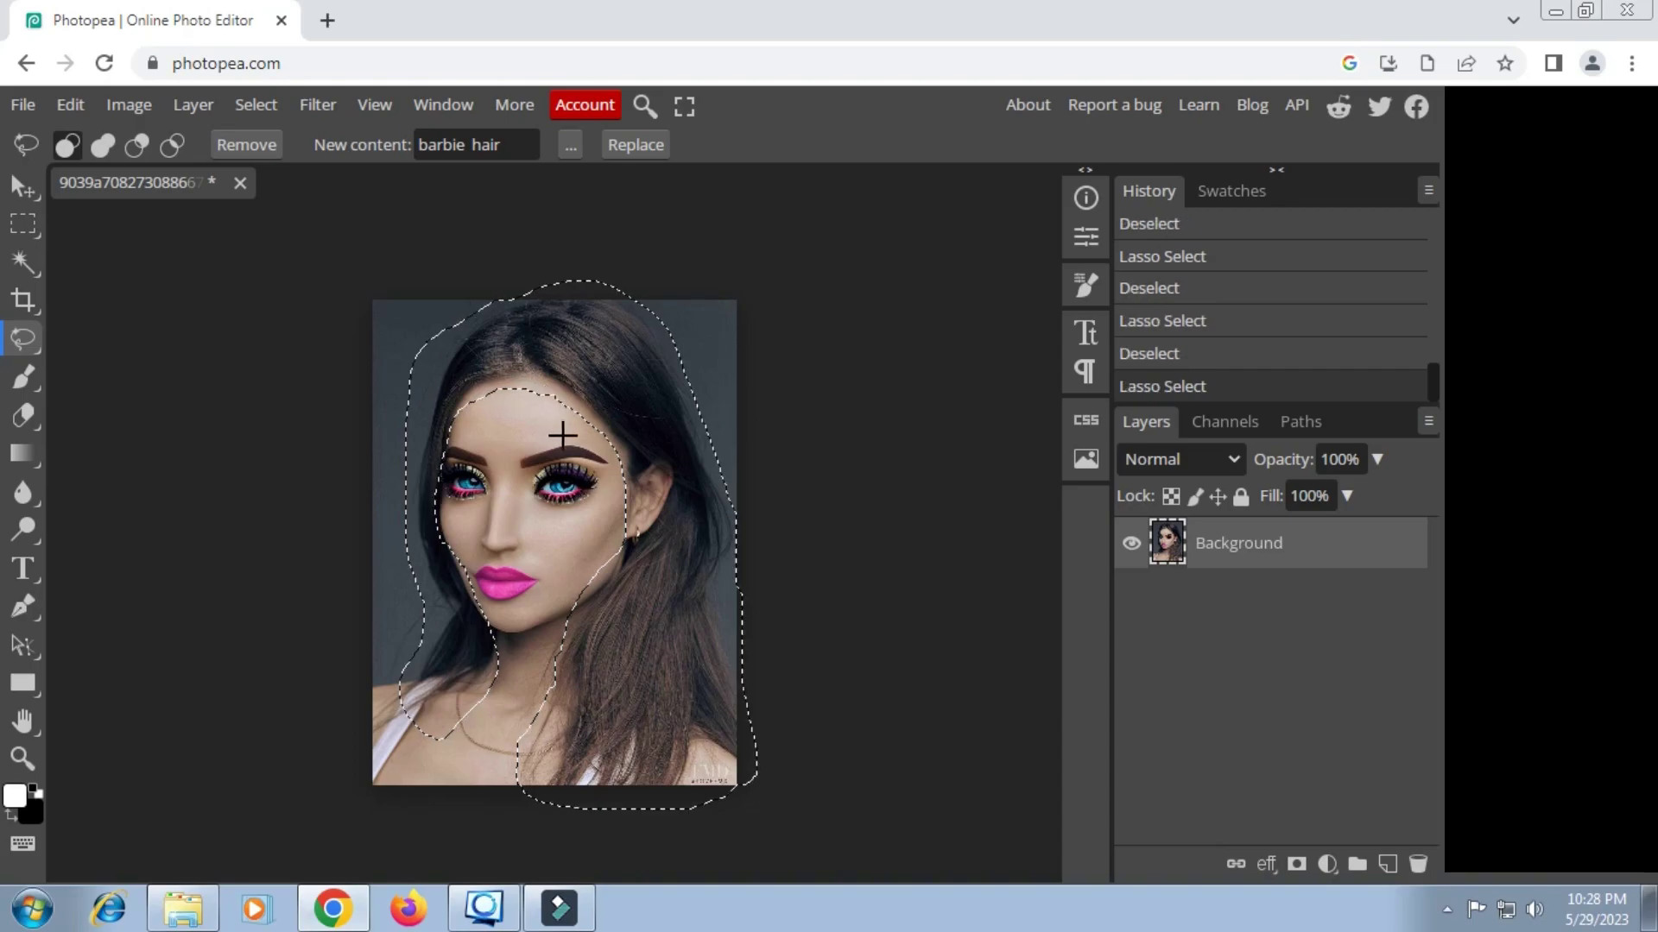
Generate several 'barbie hair' blonde variations and keep the chosen one.
{"action": "left_click", "coordinate": [651, 145]}
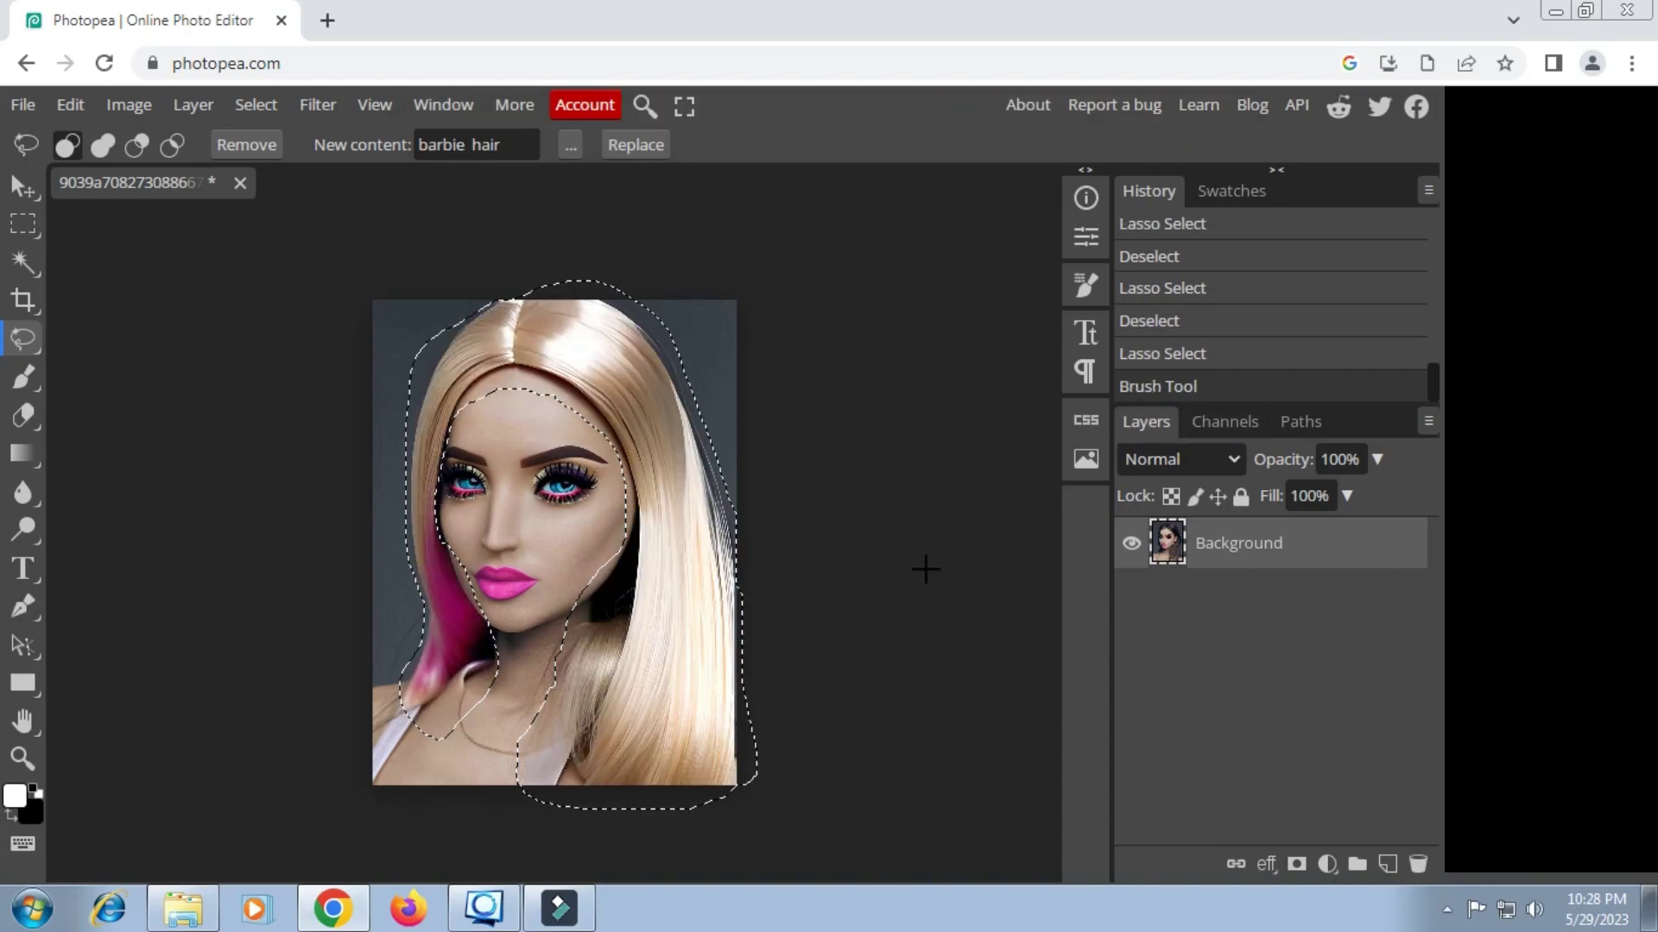
{"action": "left_click", "coordinate": [646, 147]}
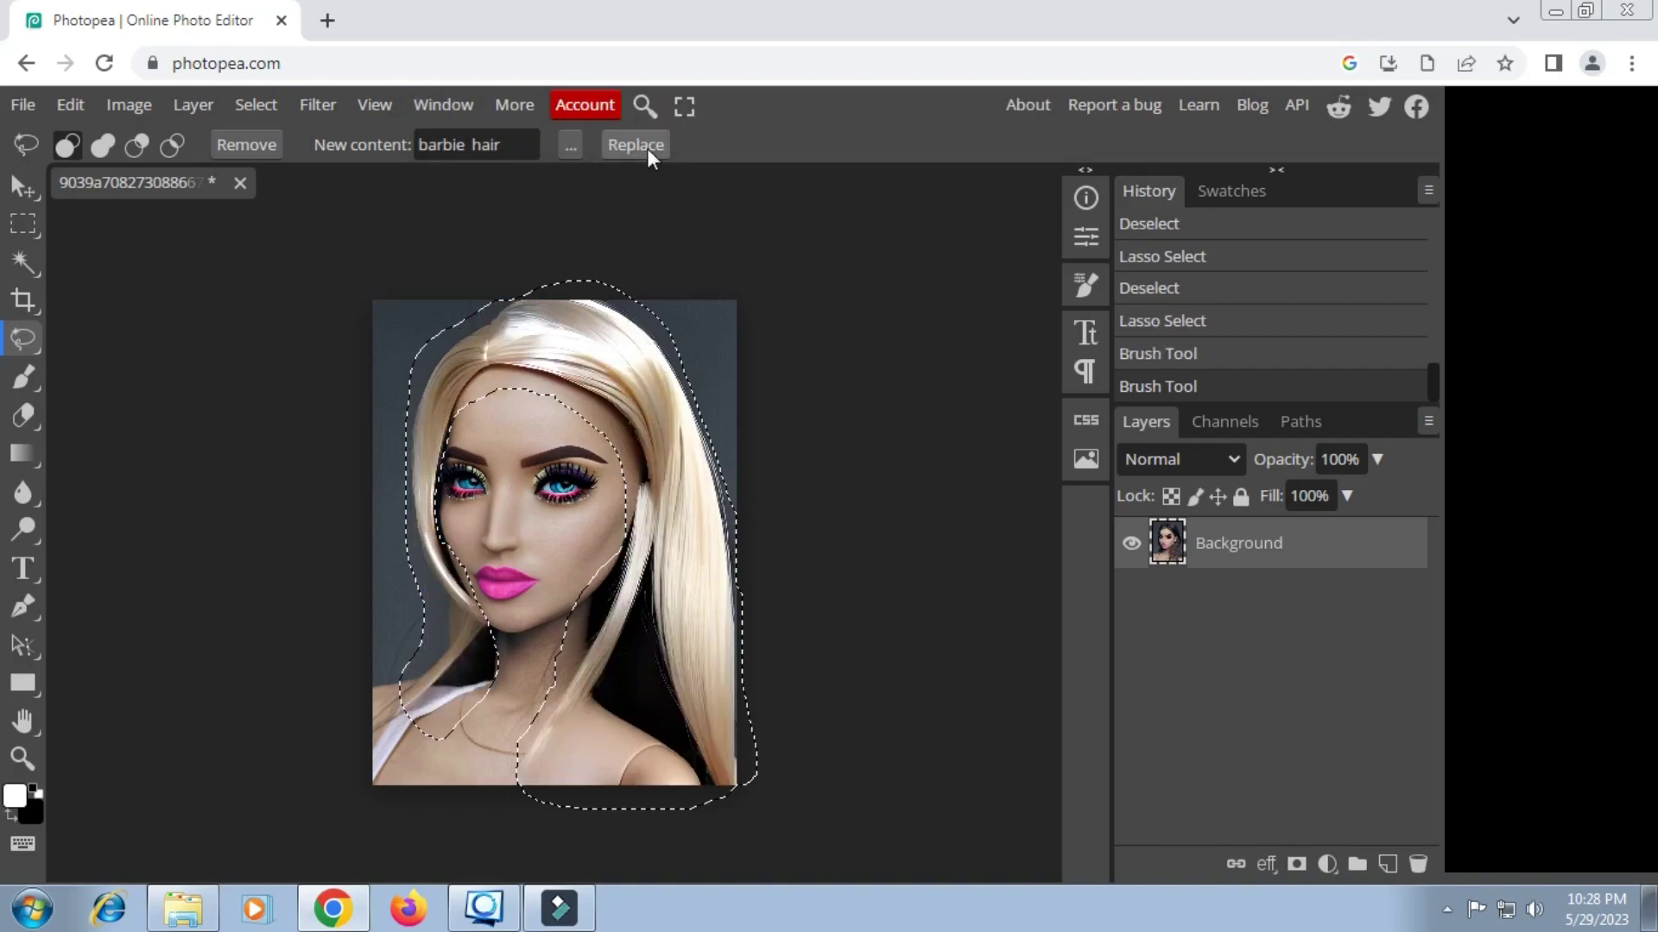
{"action": "left_click", "coordinate": [645, 147]}
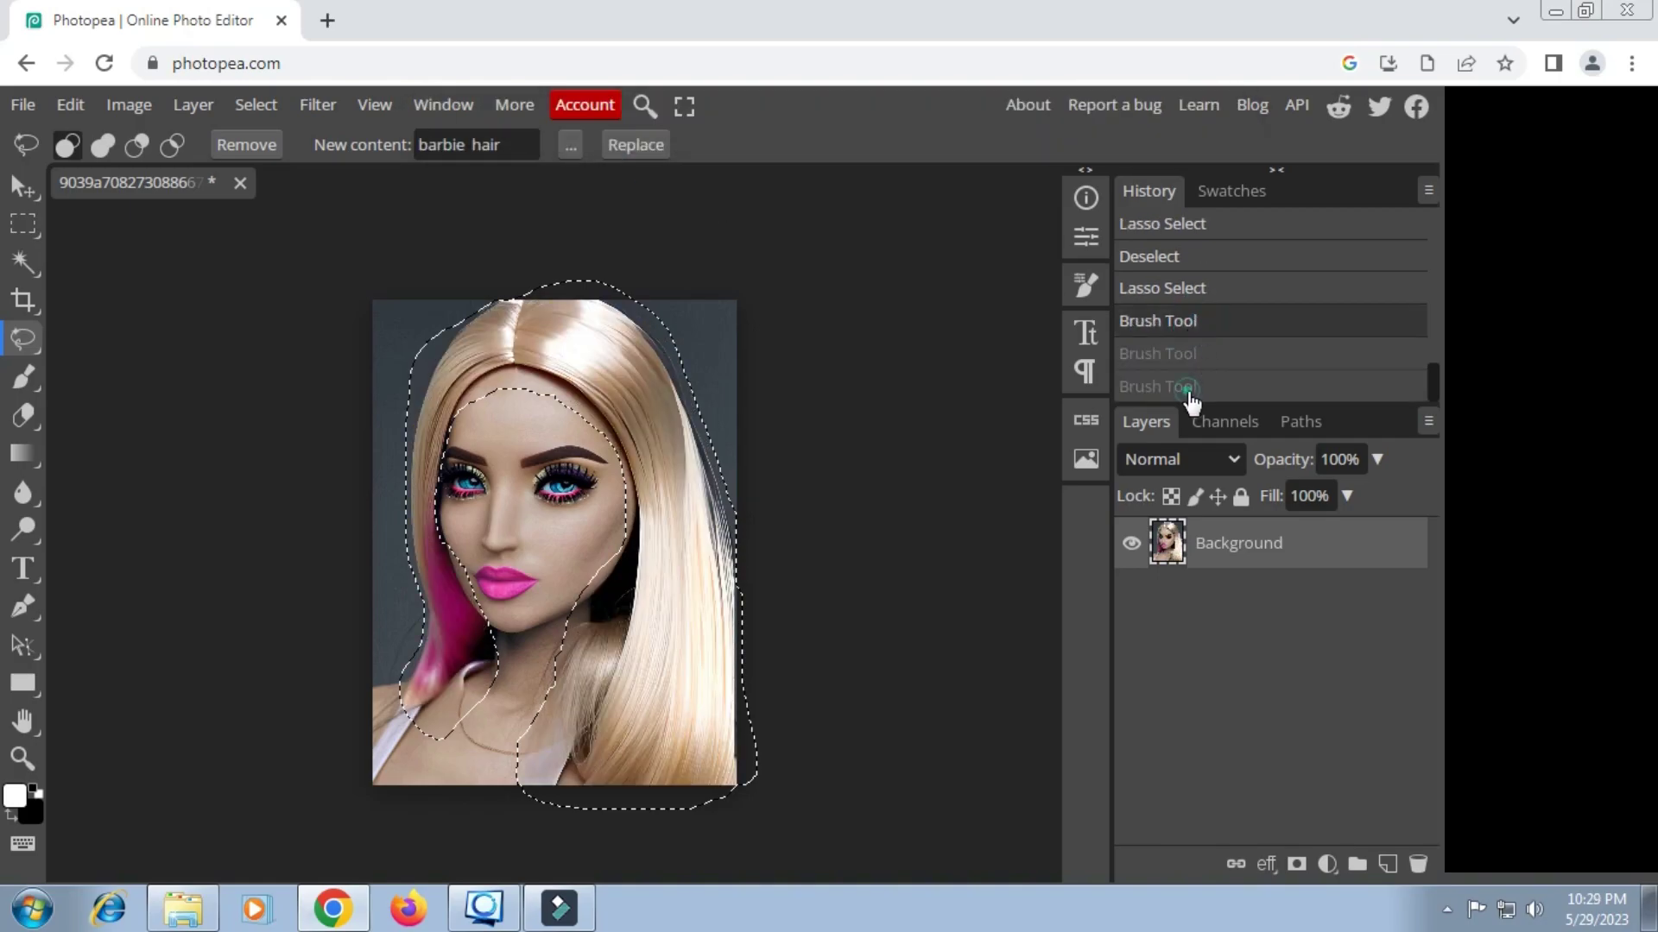
{"action": "left_click", "coordinate": [809, 524]}
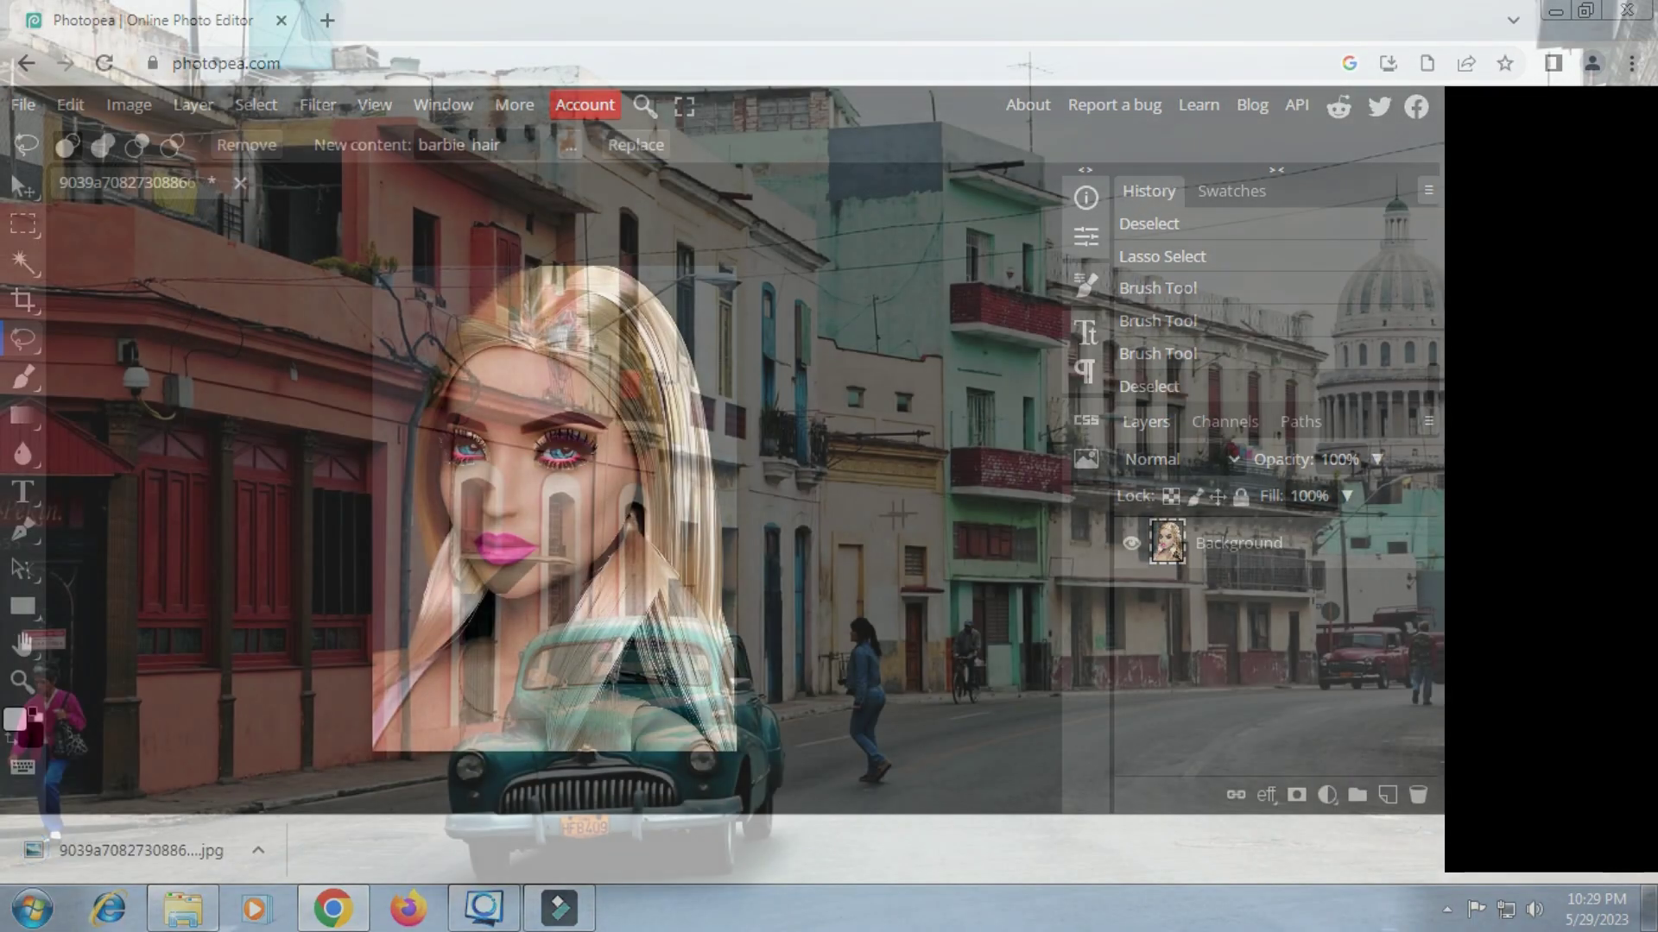